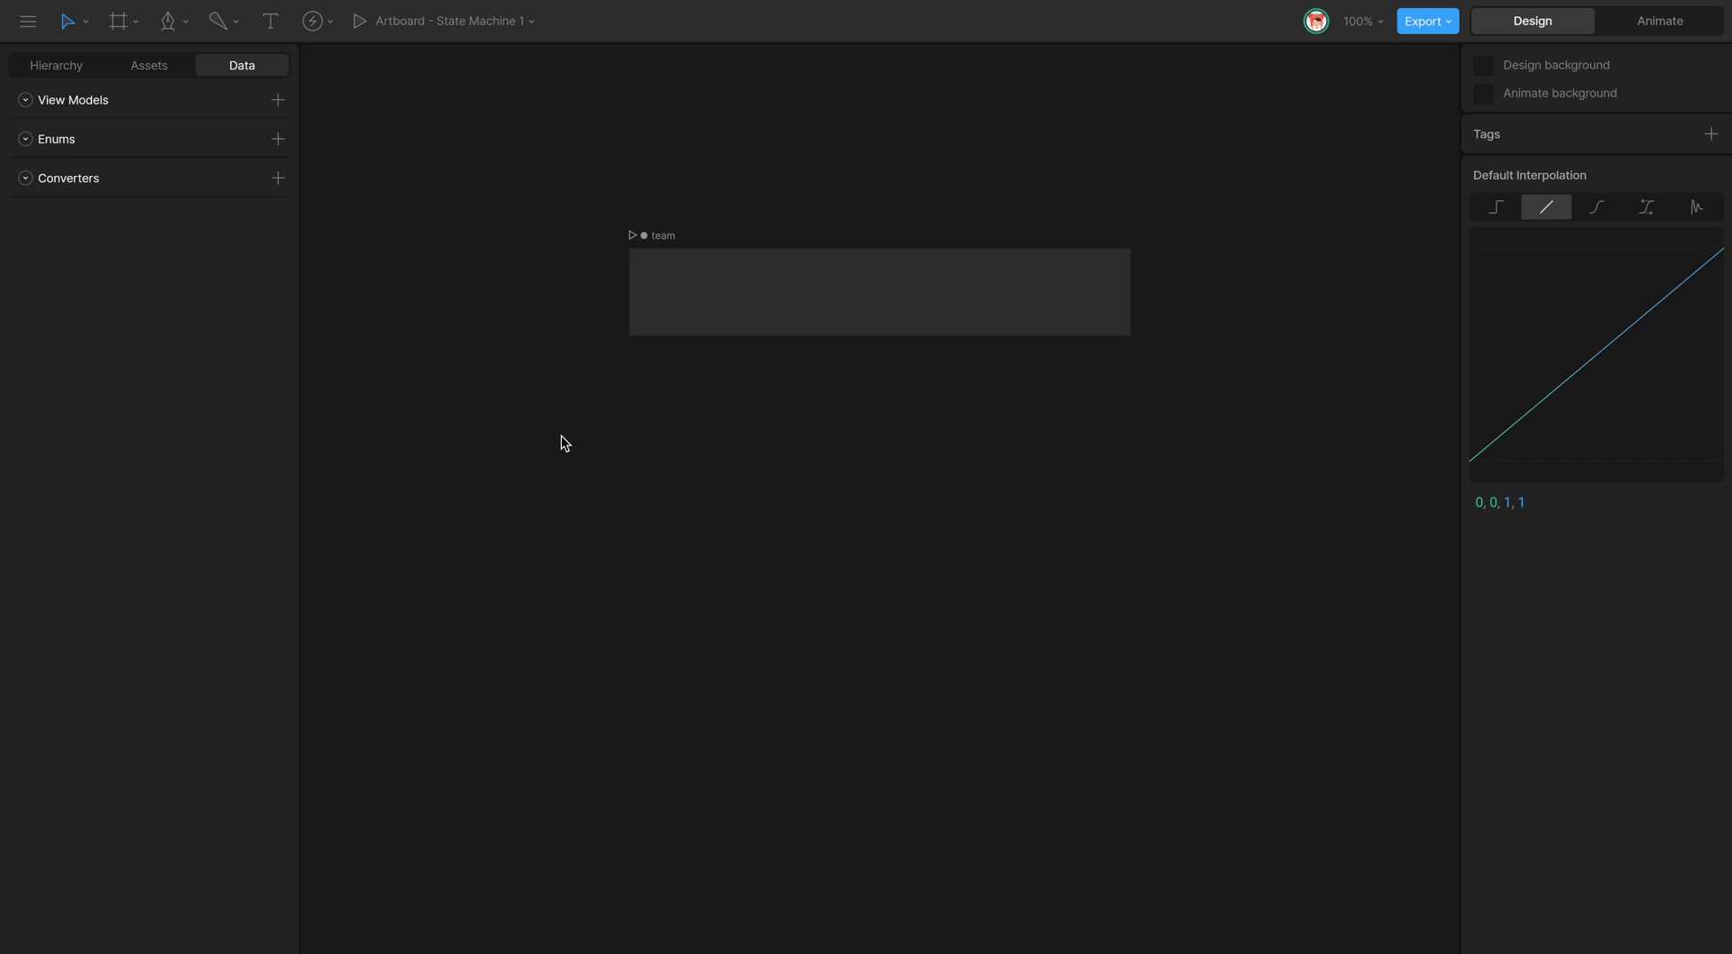
Add a new view model and name it 'team'.
click(278, 100)
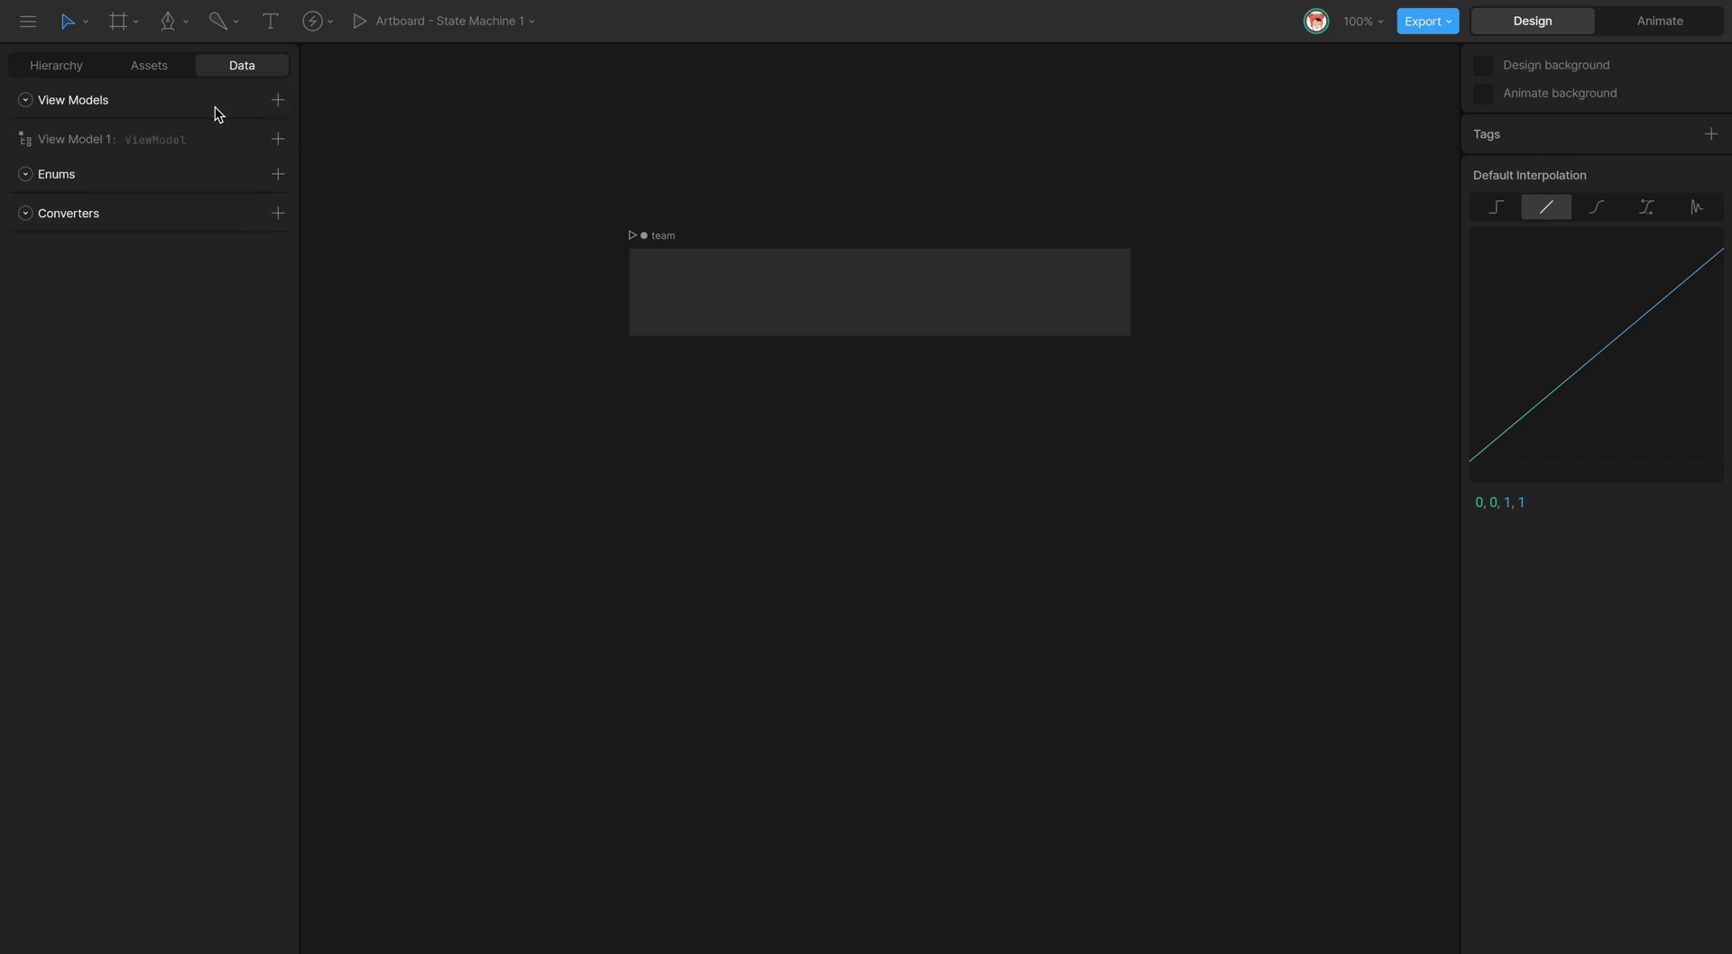
double_click(170, 136)
text(team)
key(Return)
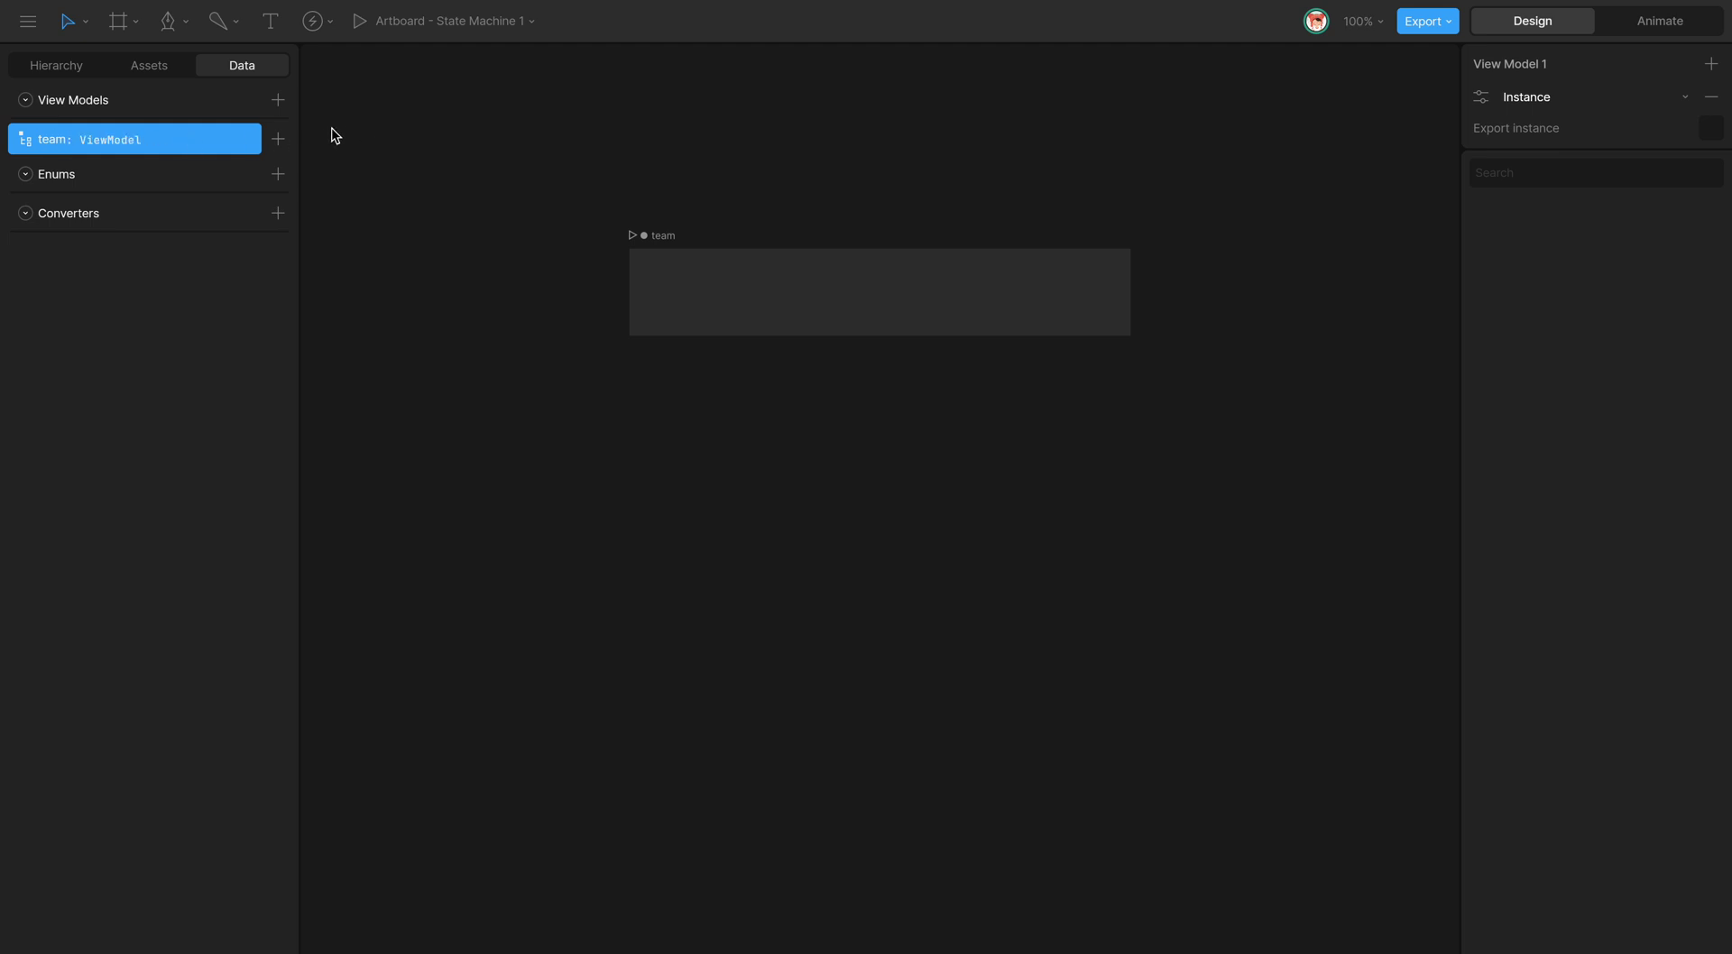
Give team two String properties named 'name' and 'score'.
click(279, 139)
click(335, 208)
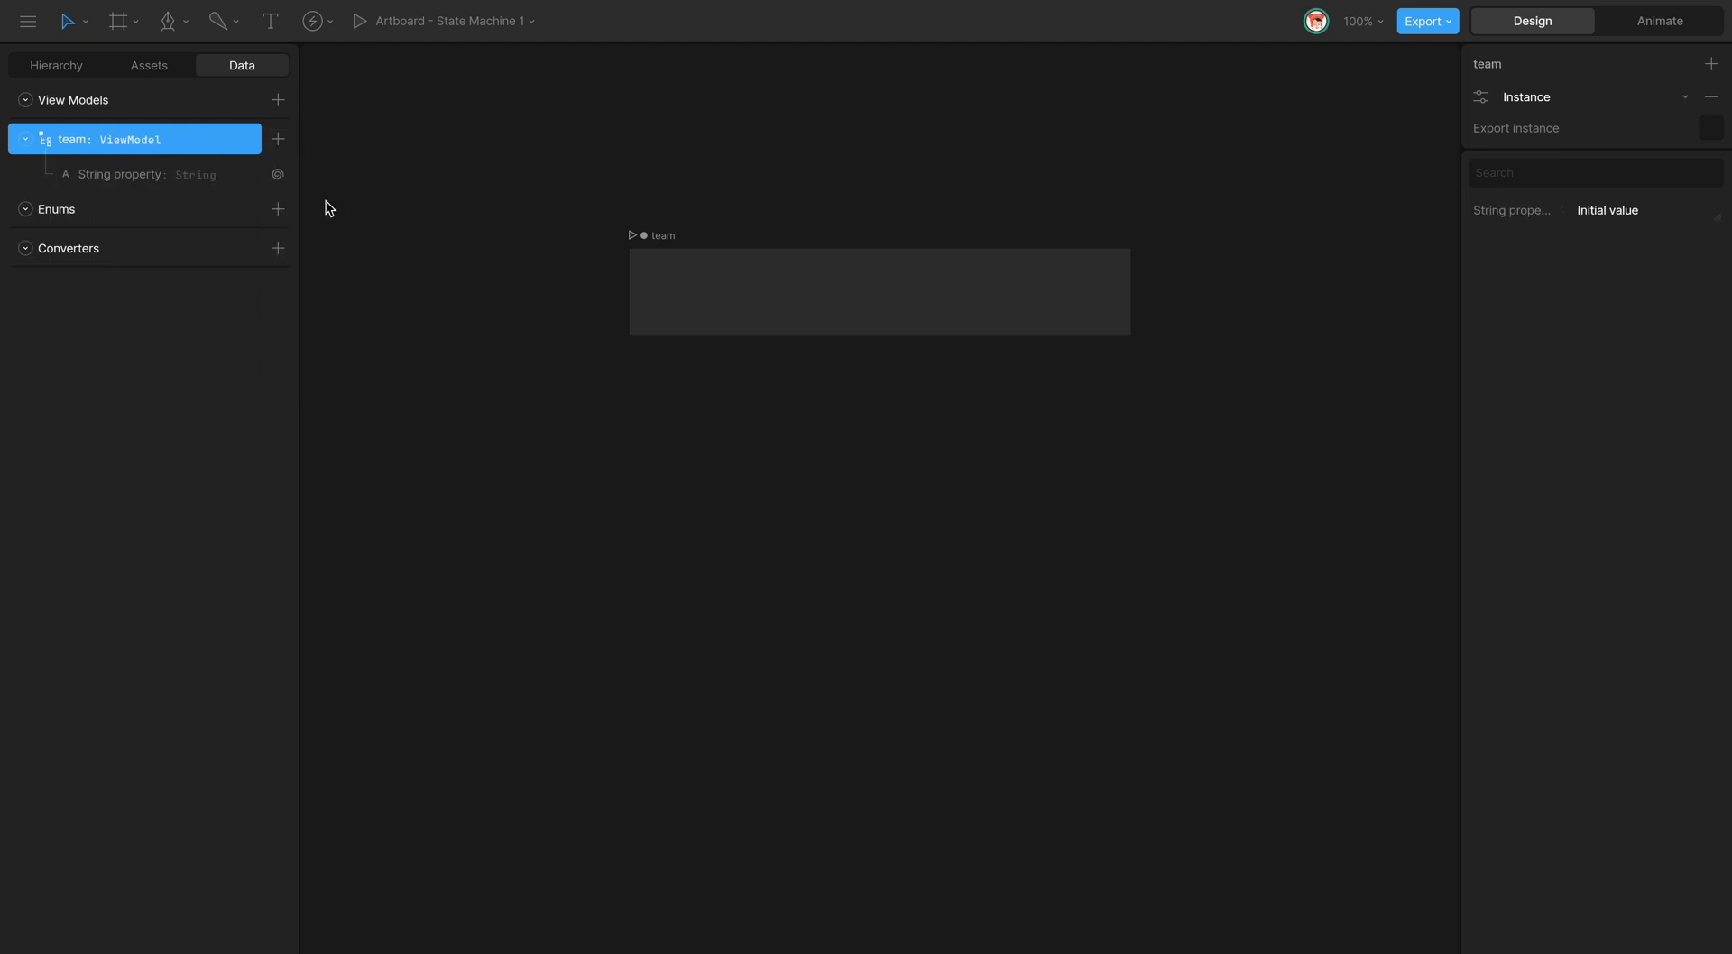
click(278, 139)
click(311, 215)
double_click(149, 173)
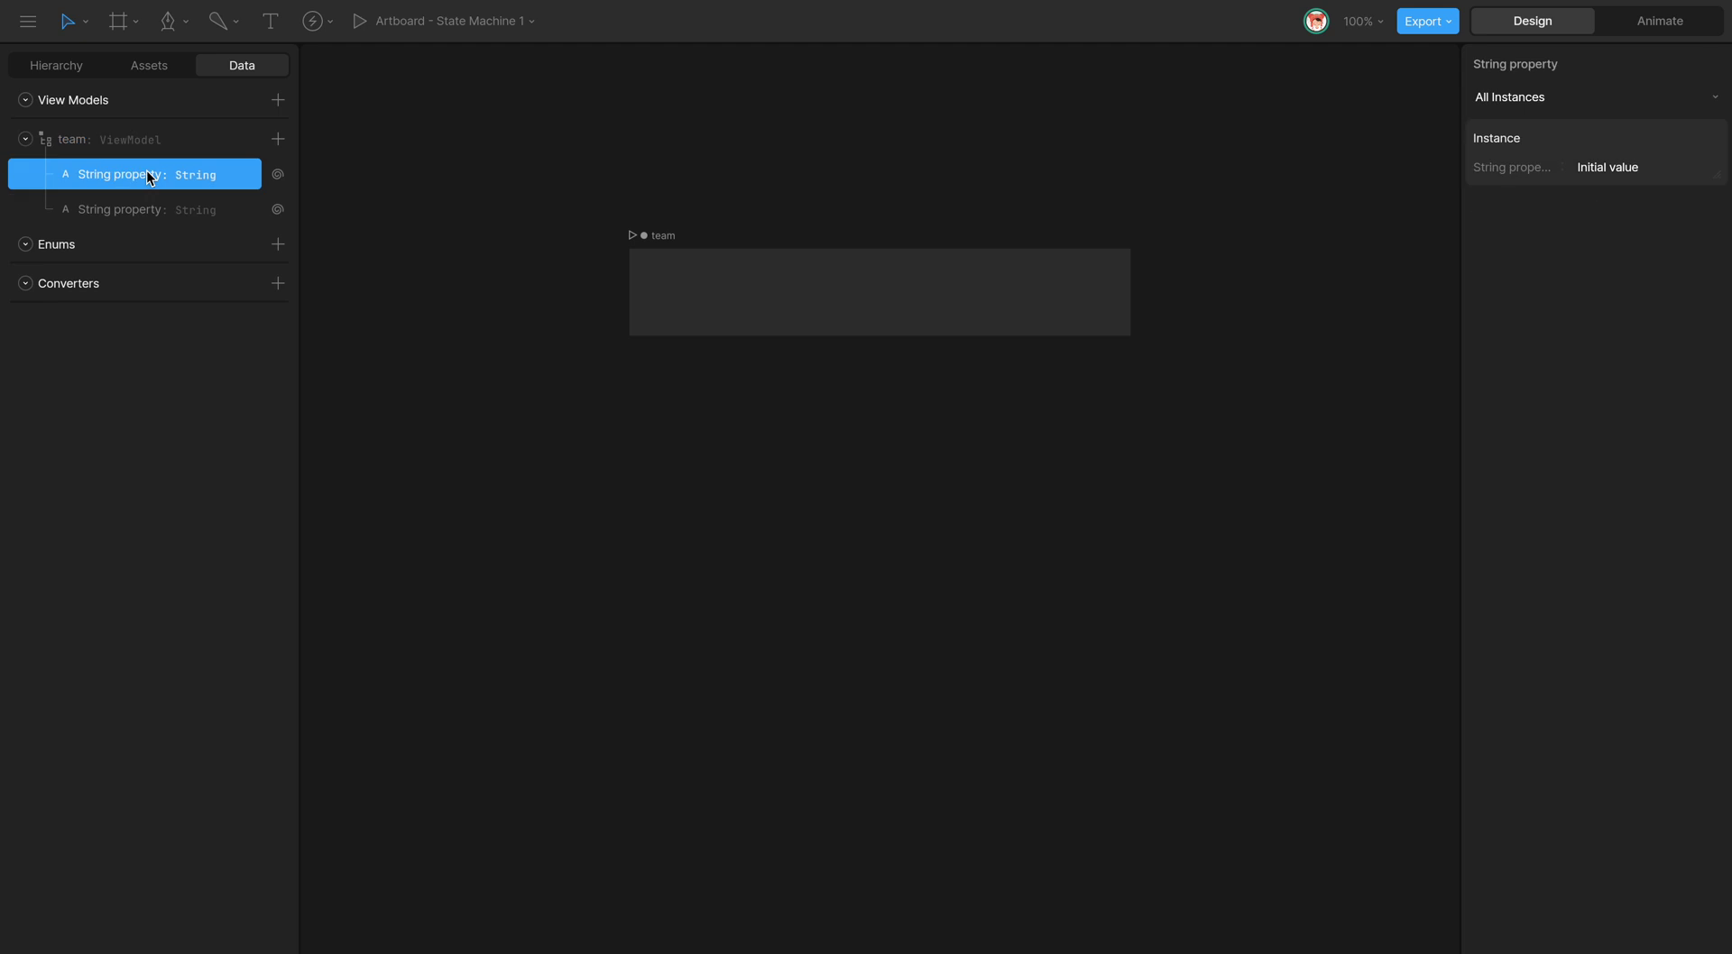
text(name)
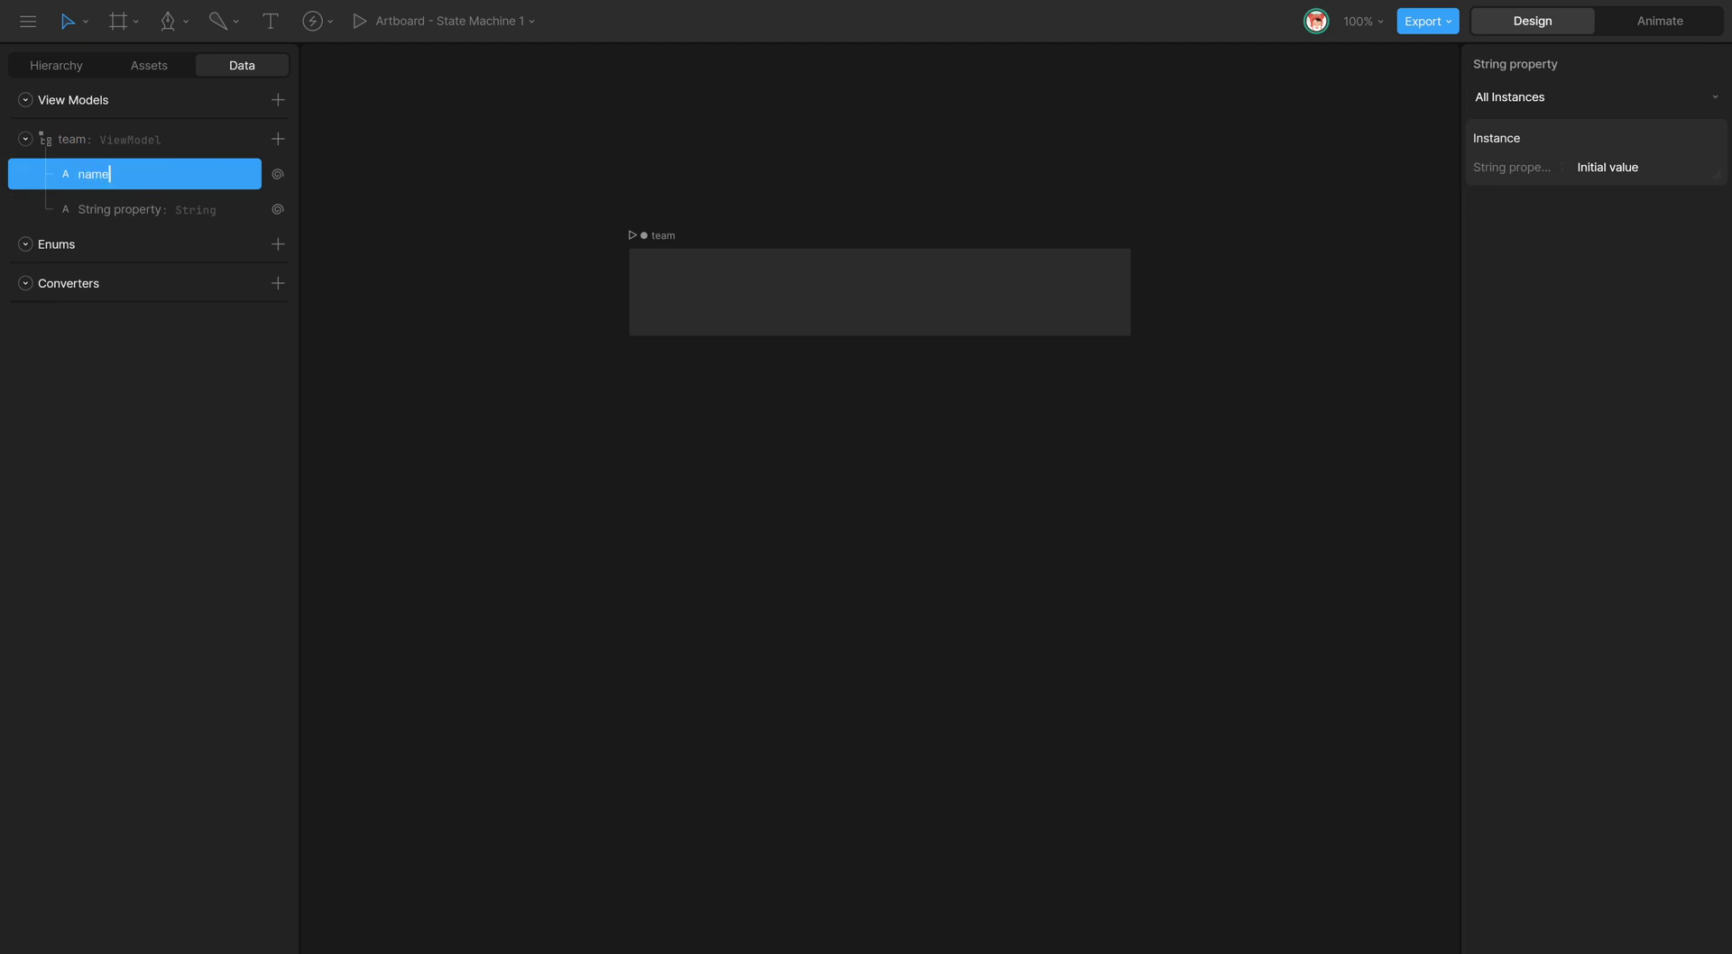
double_click(151, 208)
text(sc)
key(Return)
click(648, 238)
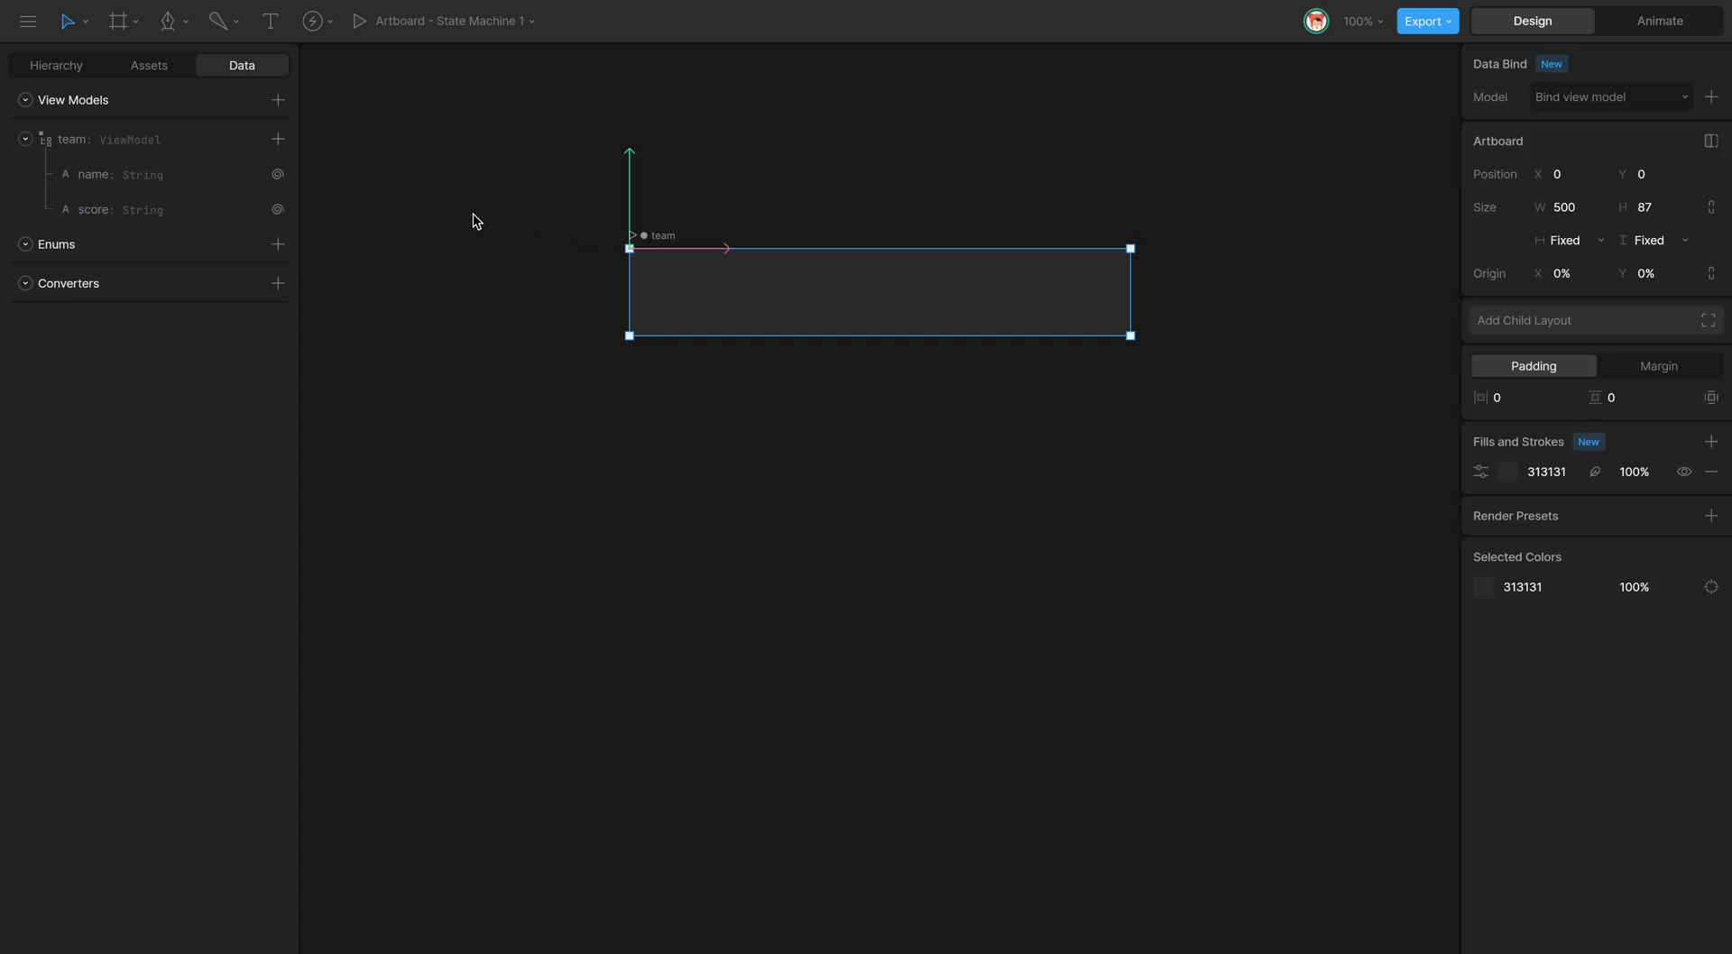
Add a child layout to the team artboard and make it a two-cell Row.
click(90, 72)
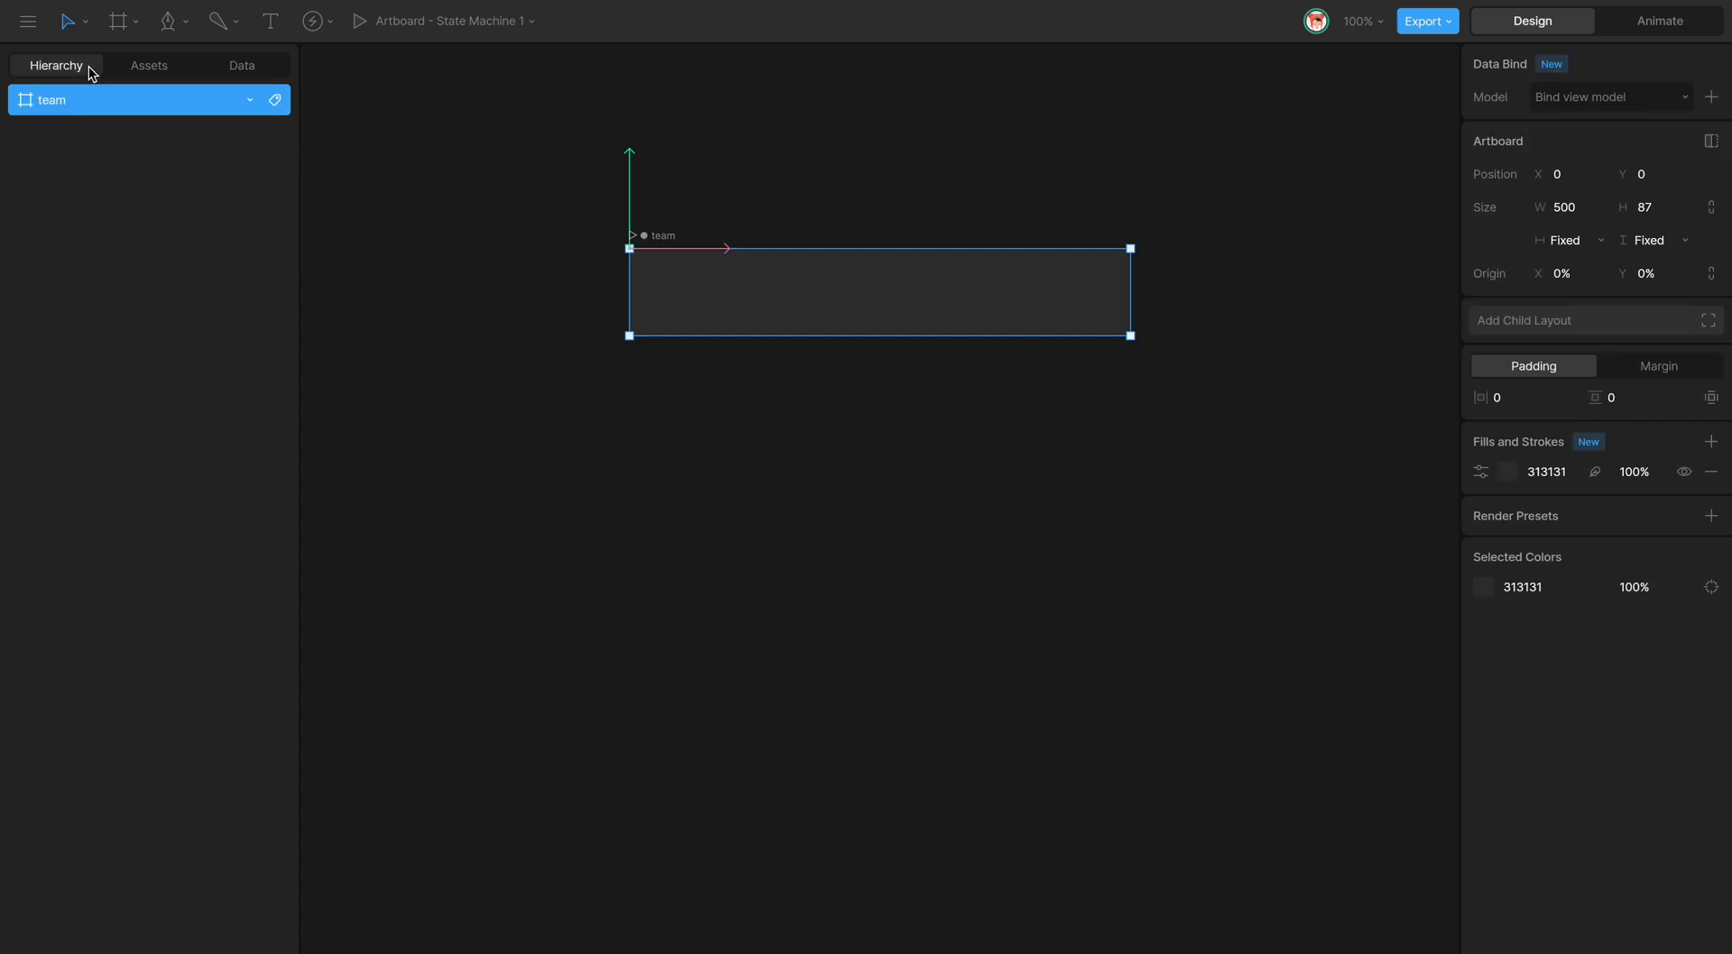
click(1640, 320)
click(83, 140)
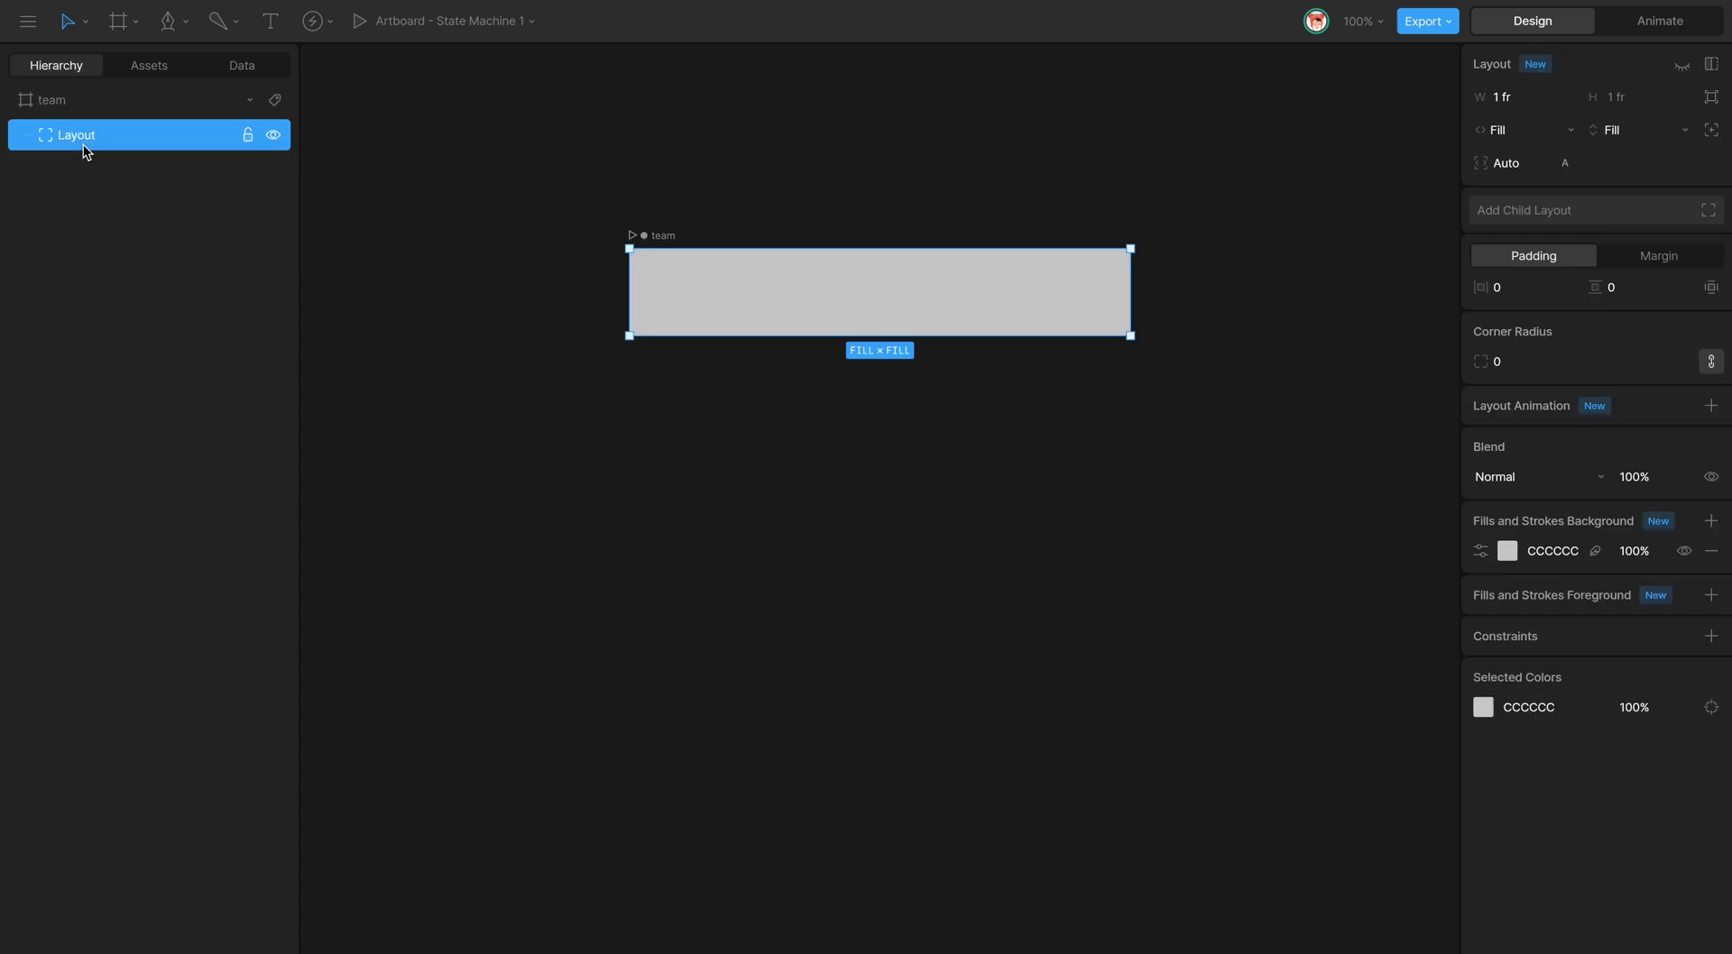
click(1574, 211)
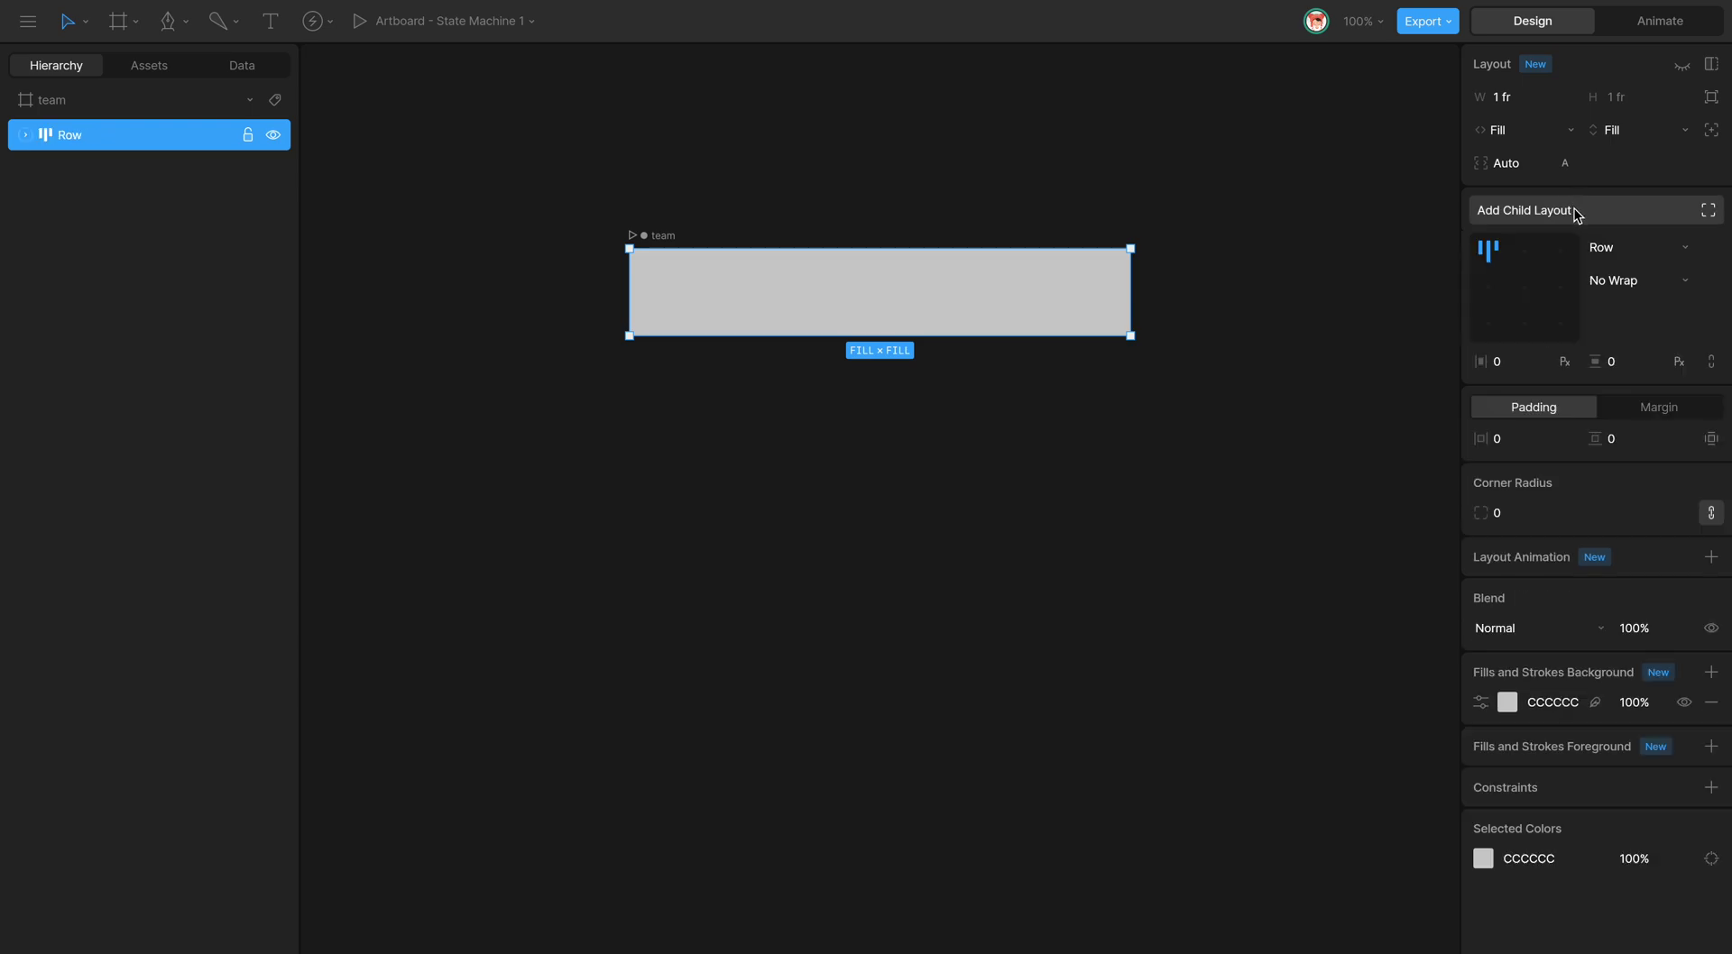
click(25, 137)
click(117, 165)
Create a text object named 'name' and place it in the left cell.
key(t)
click(682, 291)
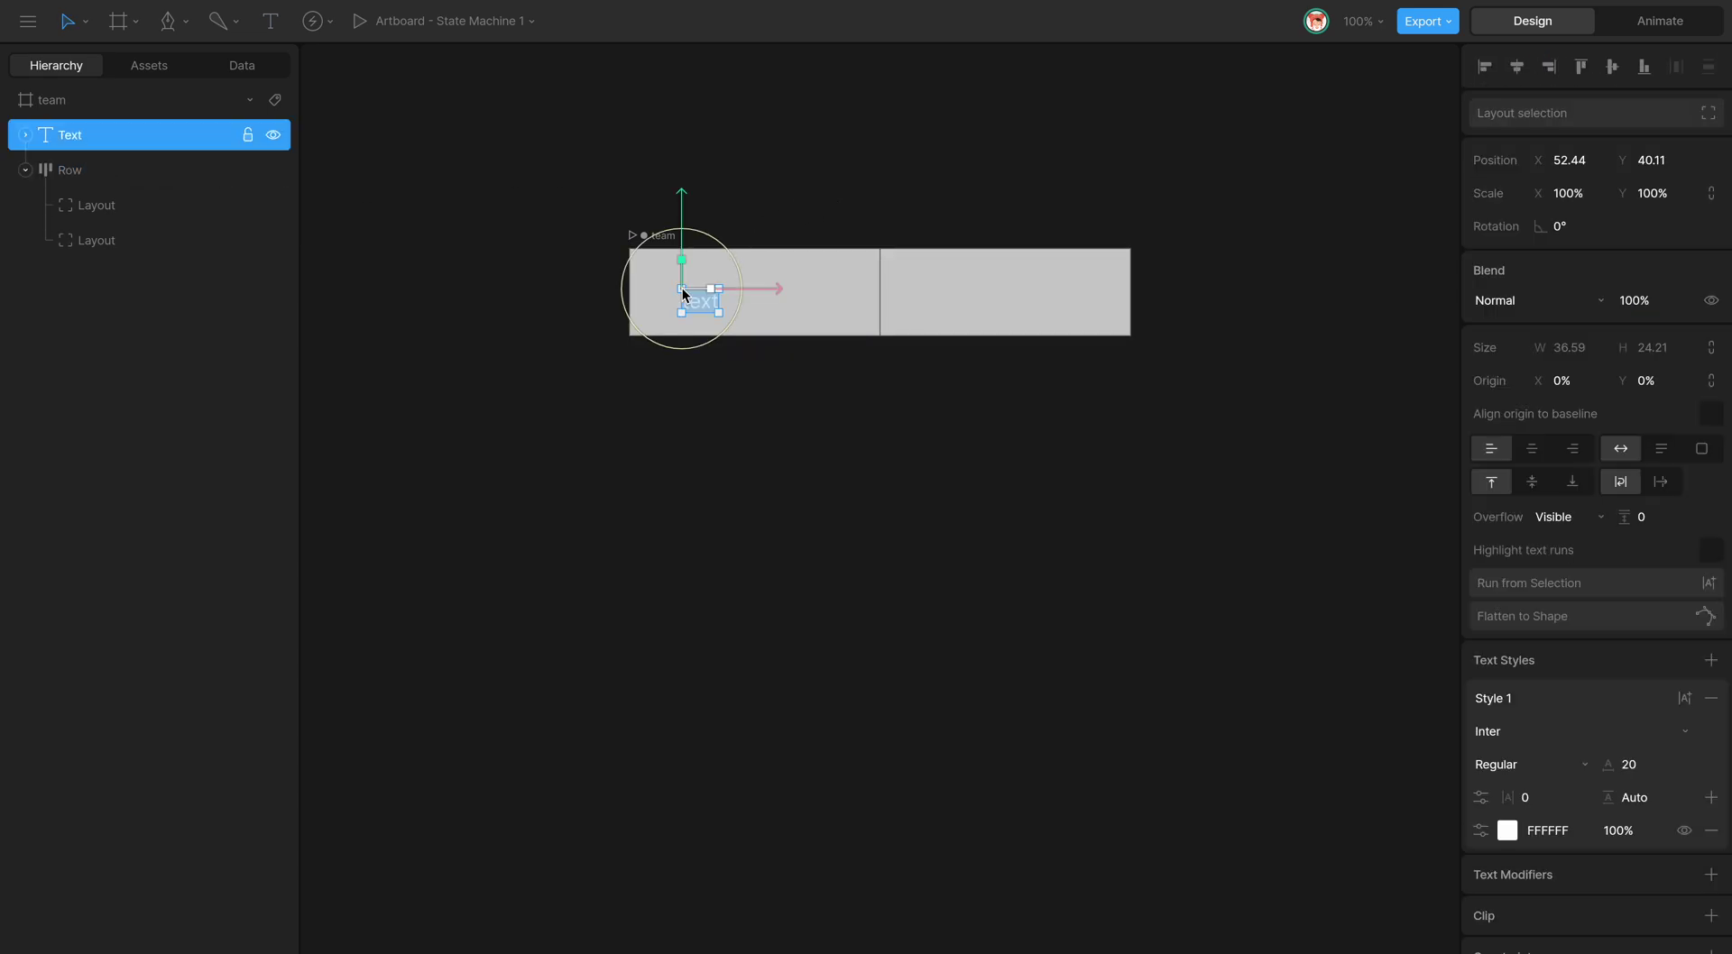
double_click(66, 135)
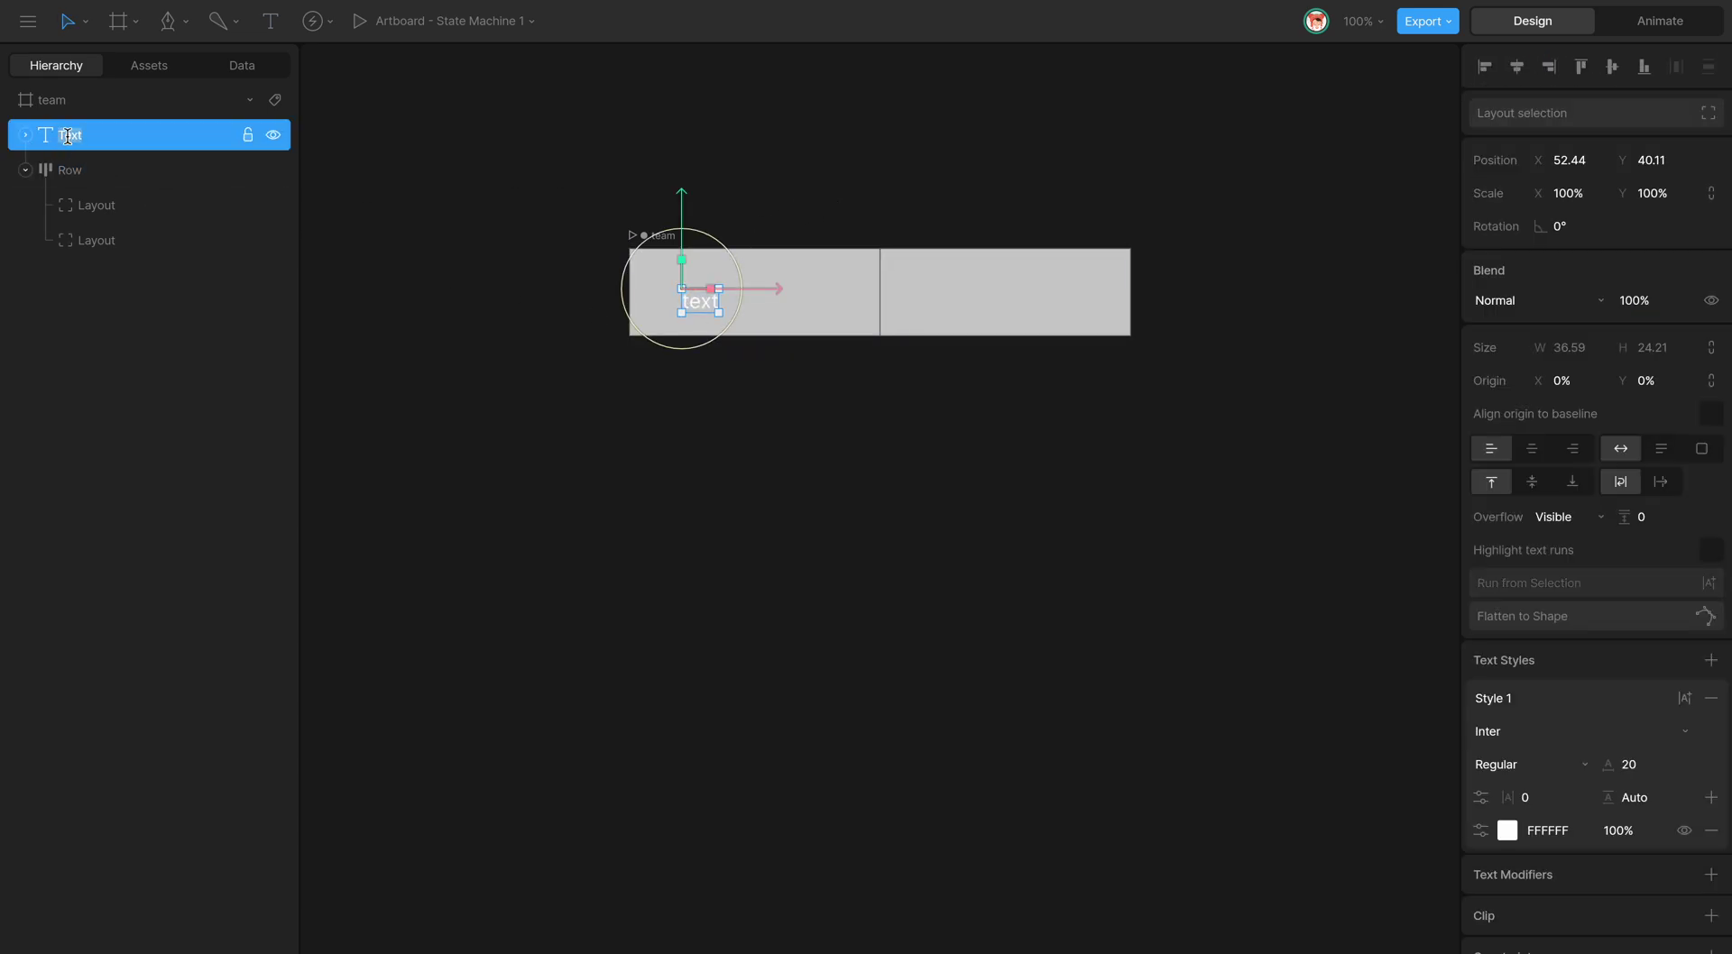
text(name)
drag(69, 144, 101, 208)
Create a text object named 'score' and place it in the right cell.
key(t)
click(929, 277)
double_click(72, 134)
text(score)
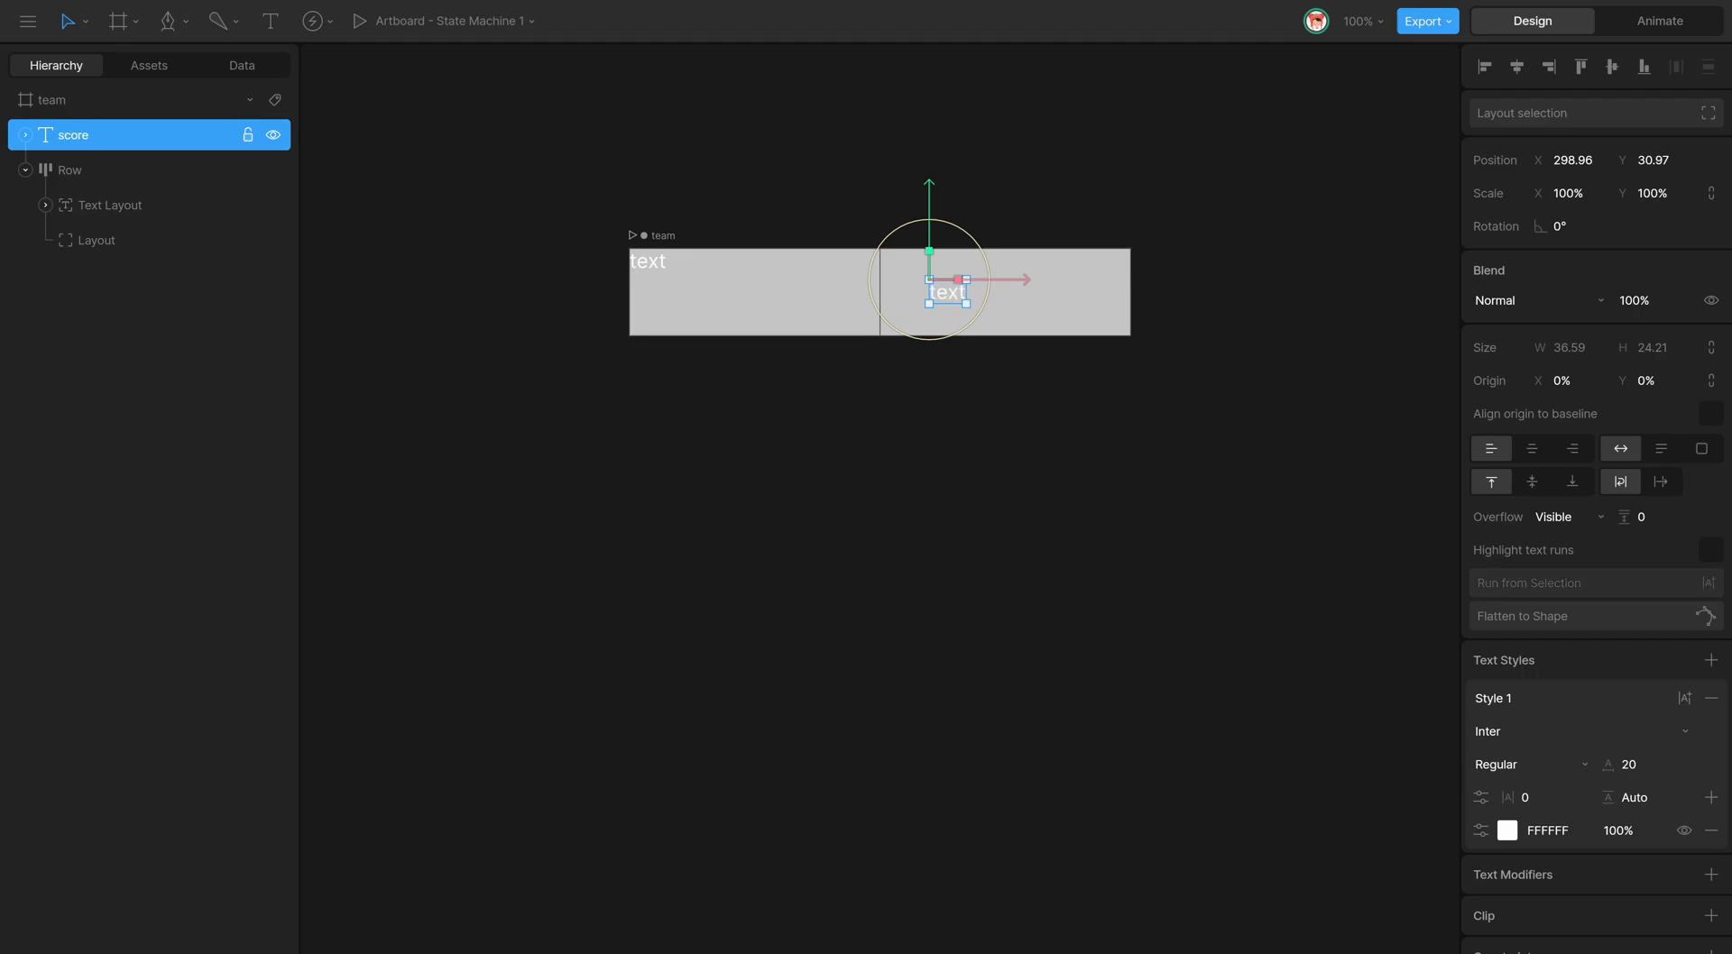
drag(68, 138, 109, 245)
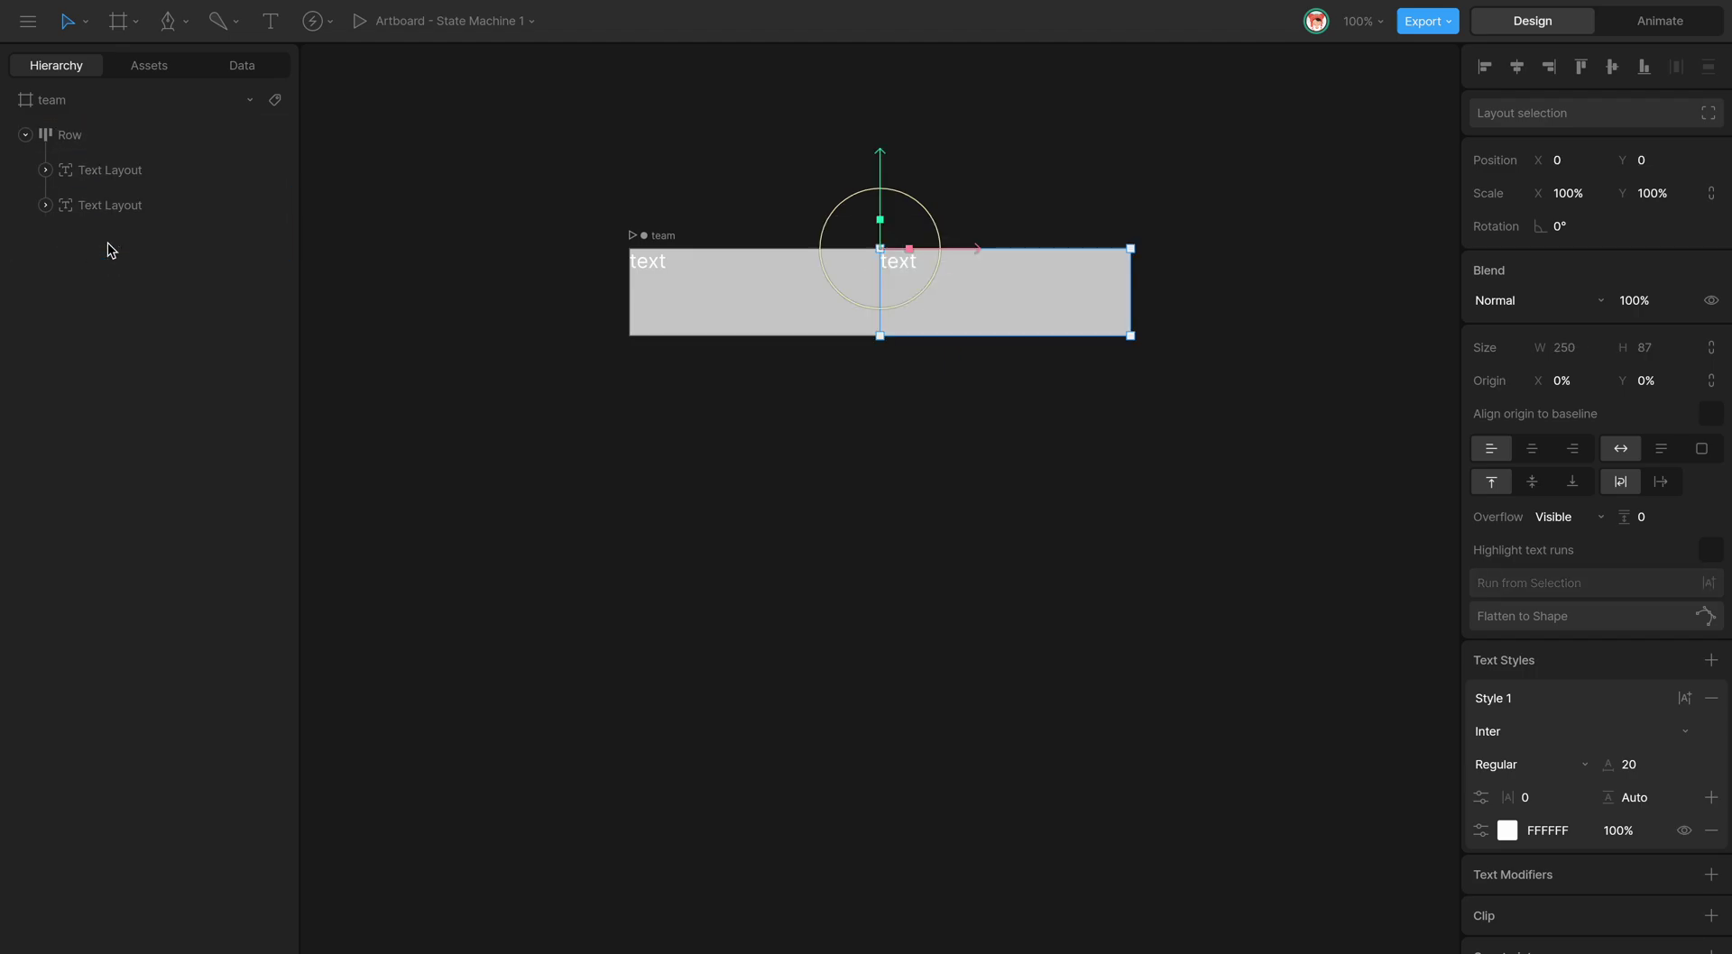
click(78, 136)
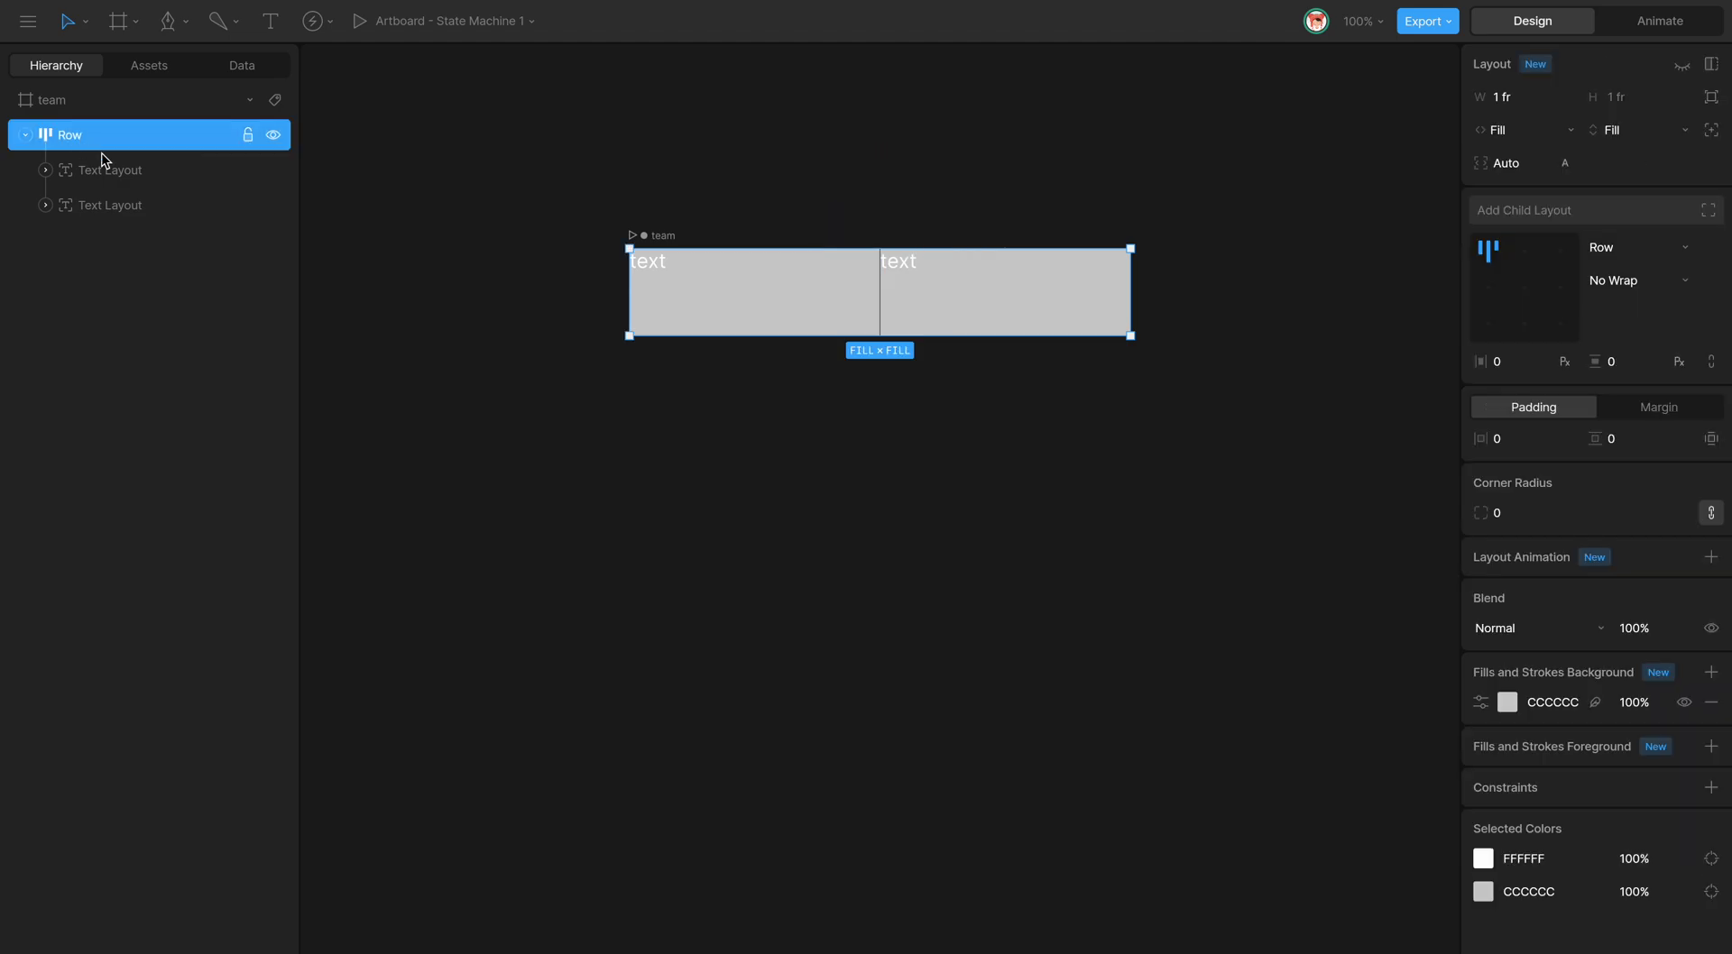
Set both text cells' background fill to 383838.
click(171, 171)
click(1507, 550)
drag(1362, 635, 1209, 700)
click(1548, 551)
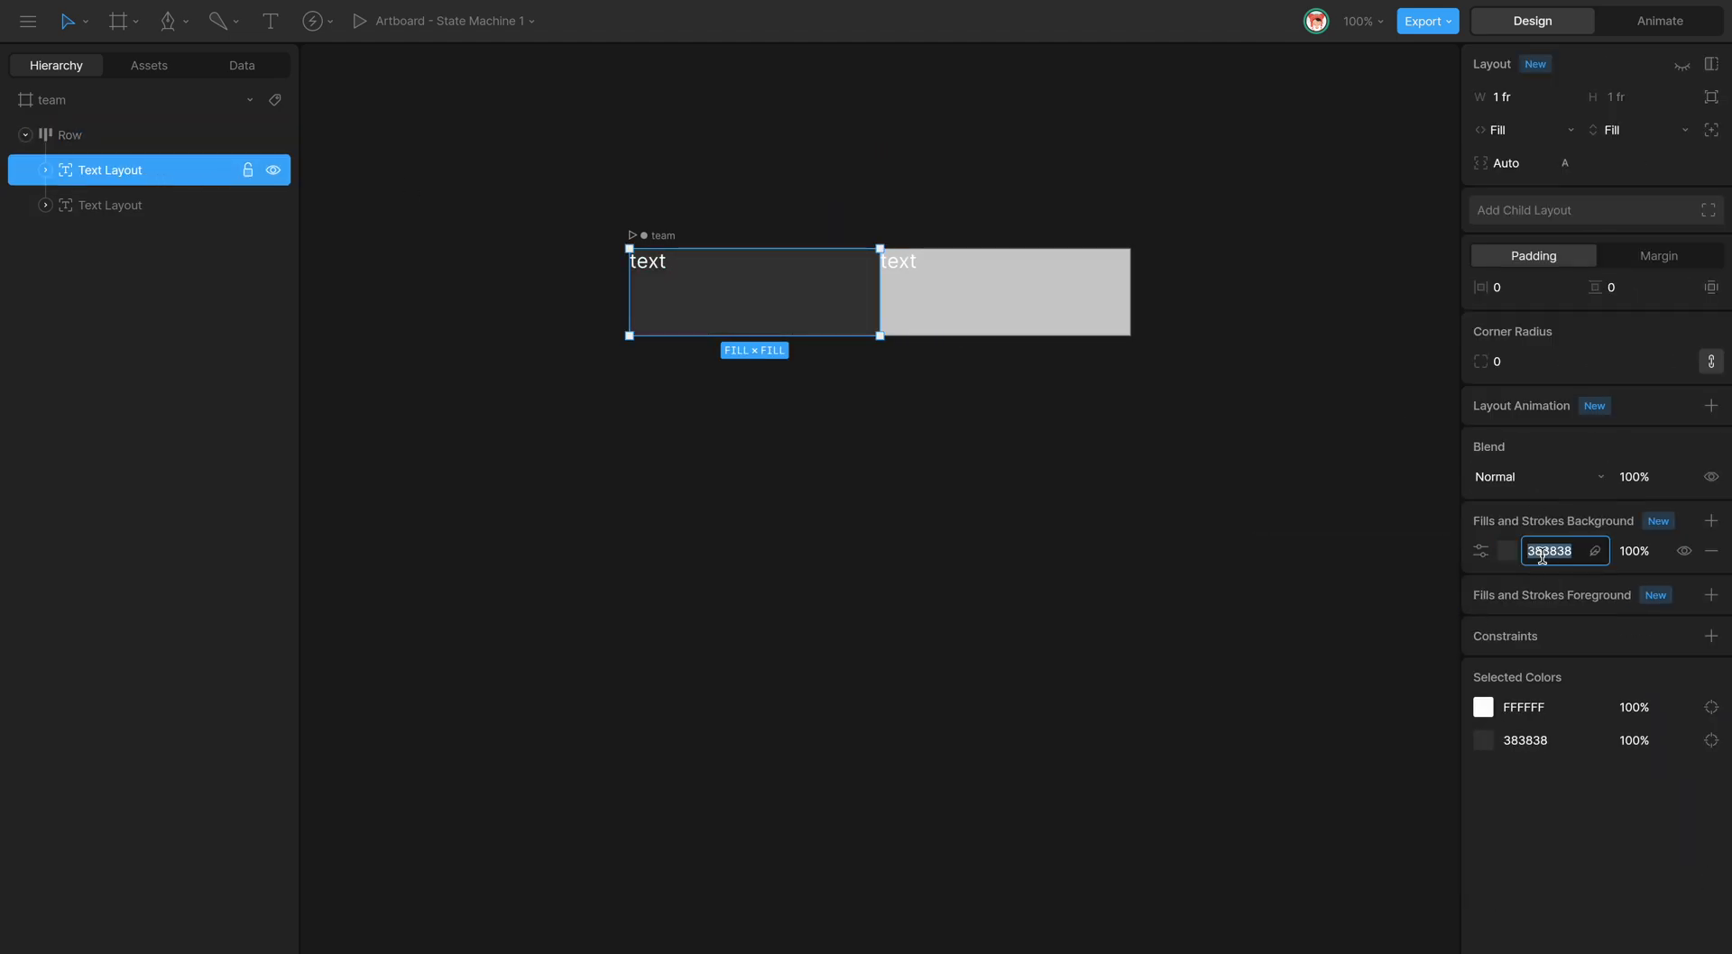
click(145, 206)
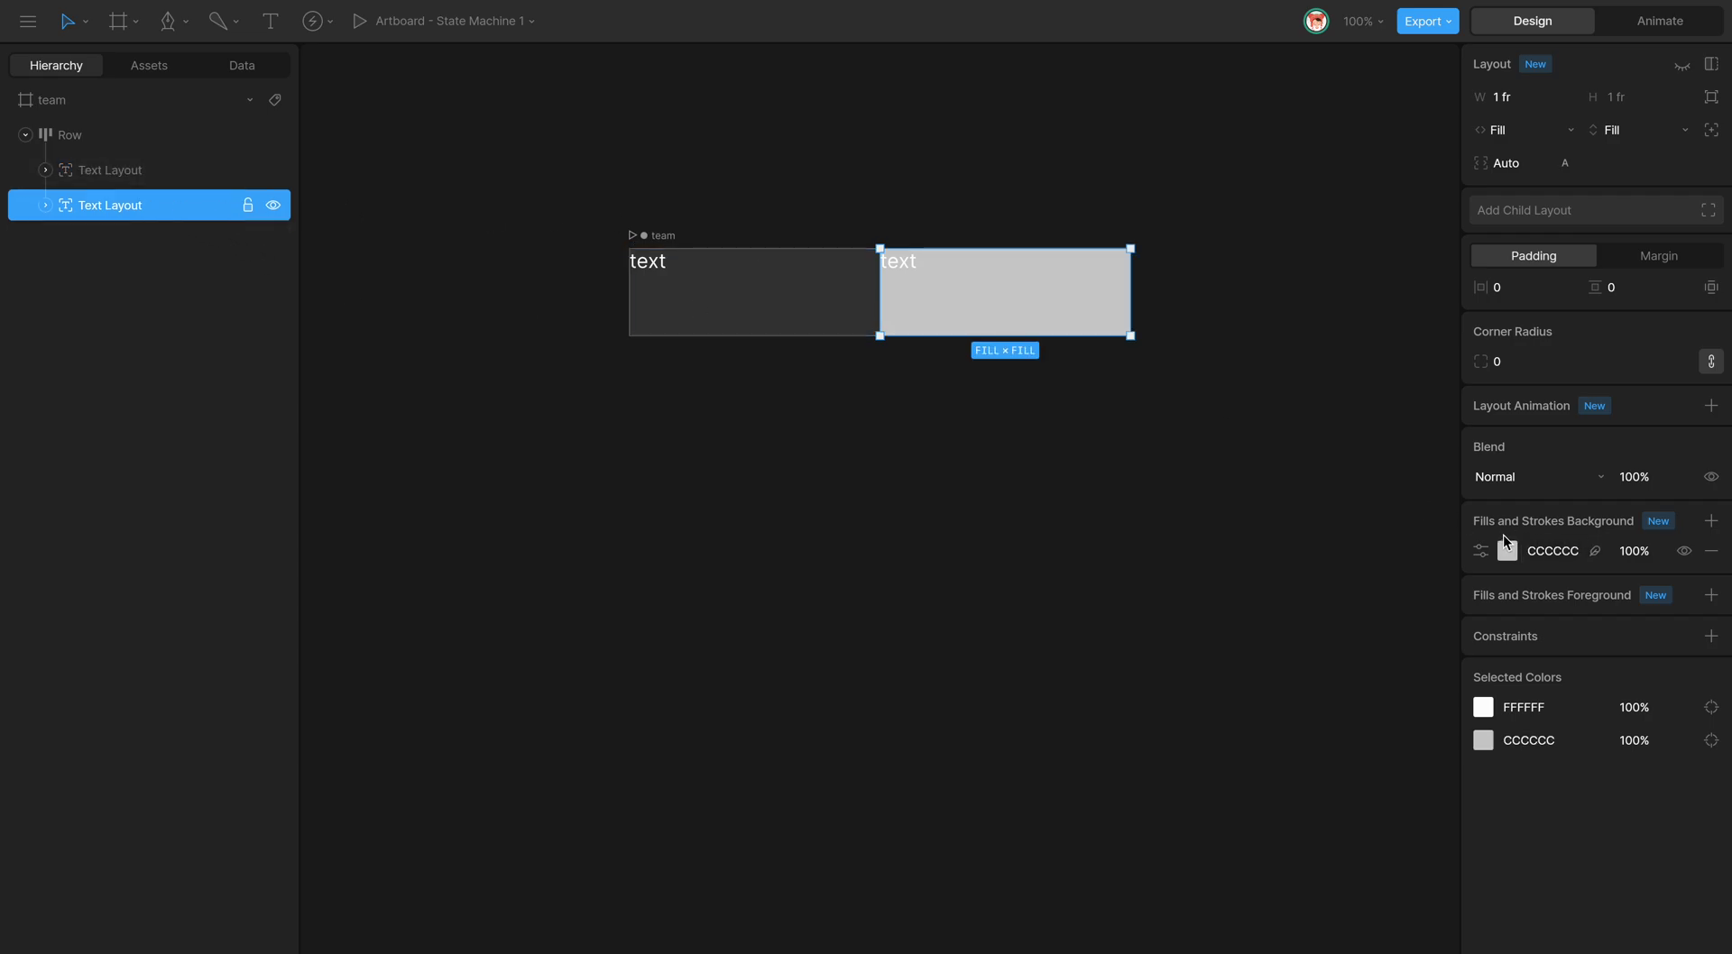
click(1548, 551)
text(383838)
key(Return)
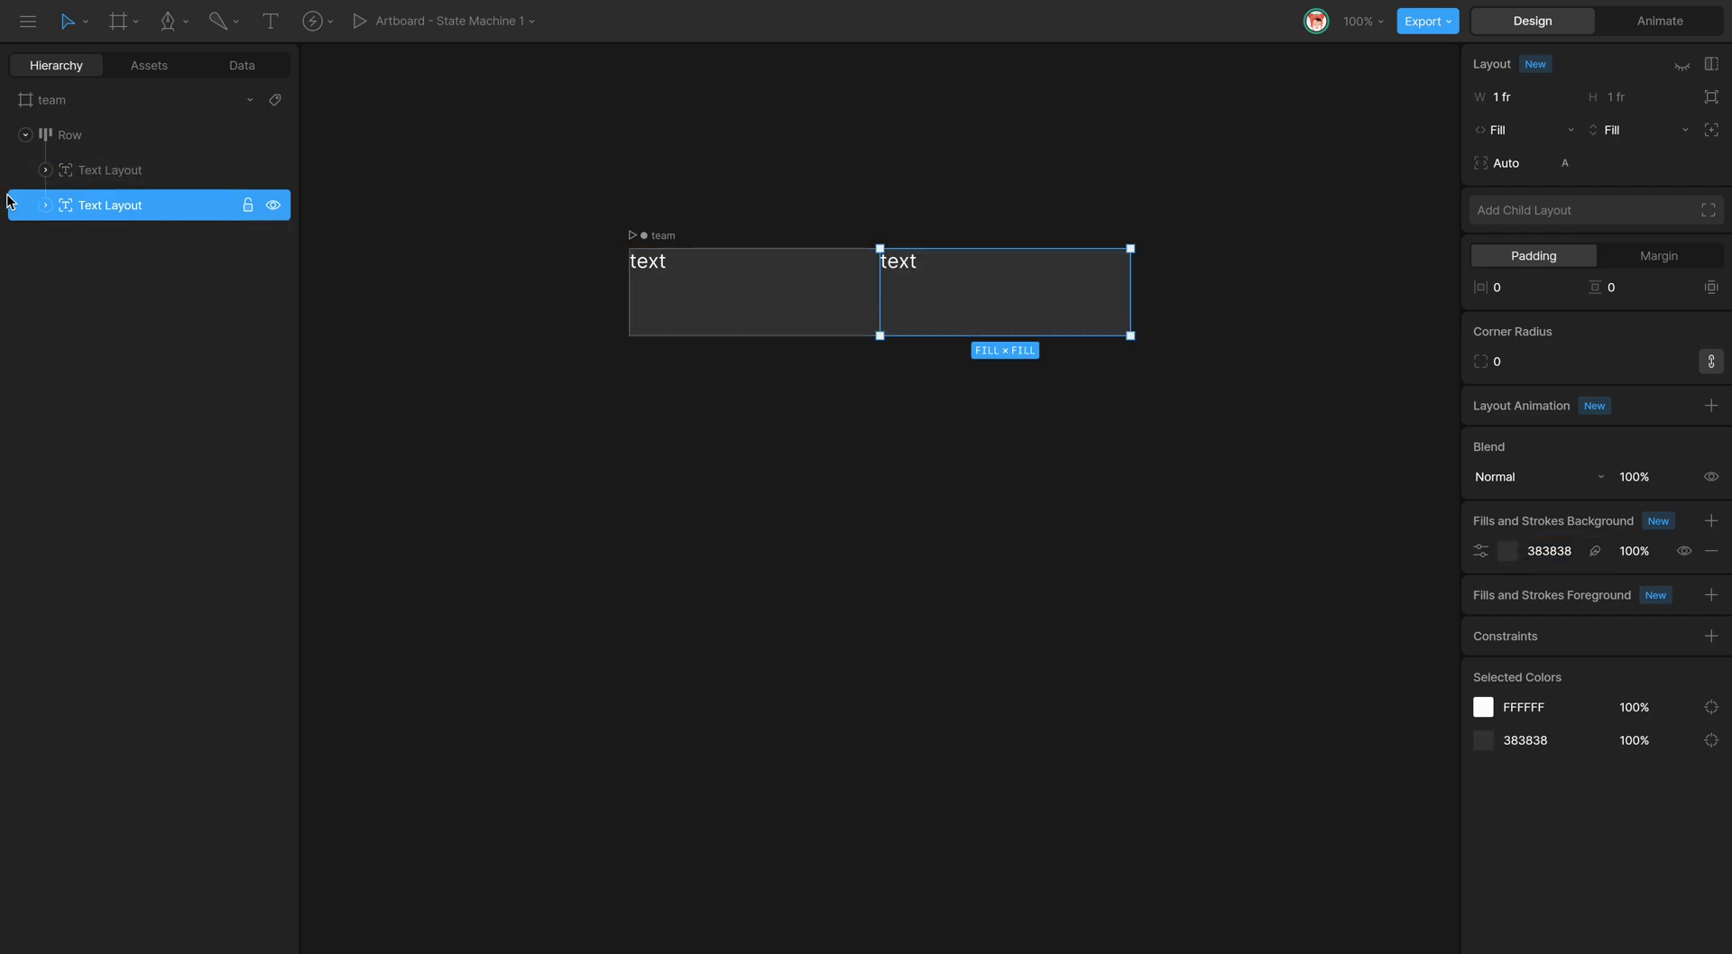
Expand both cells and the name text in the hierarchy to show their text runs.
click(46, 169)
click(45, 240)
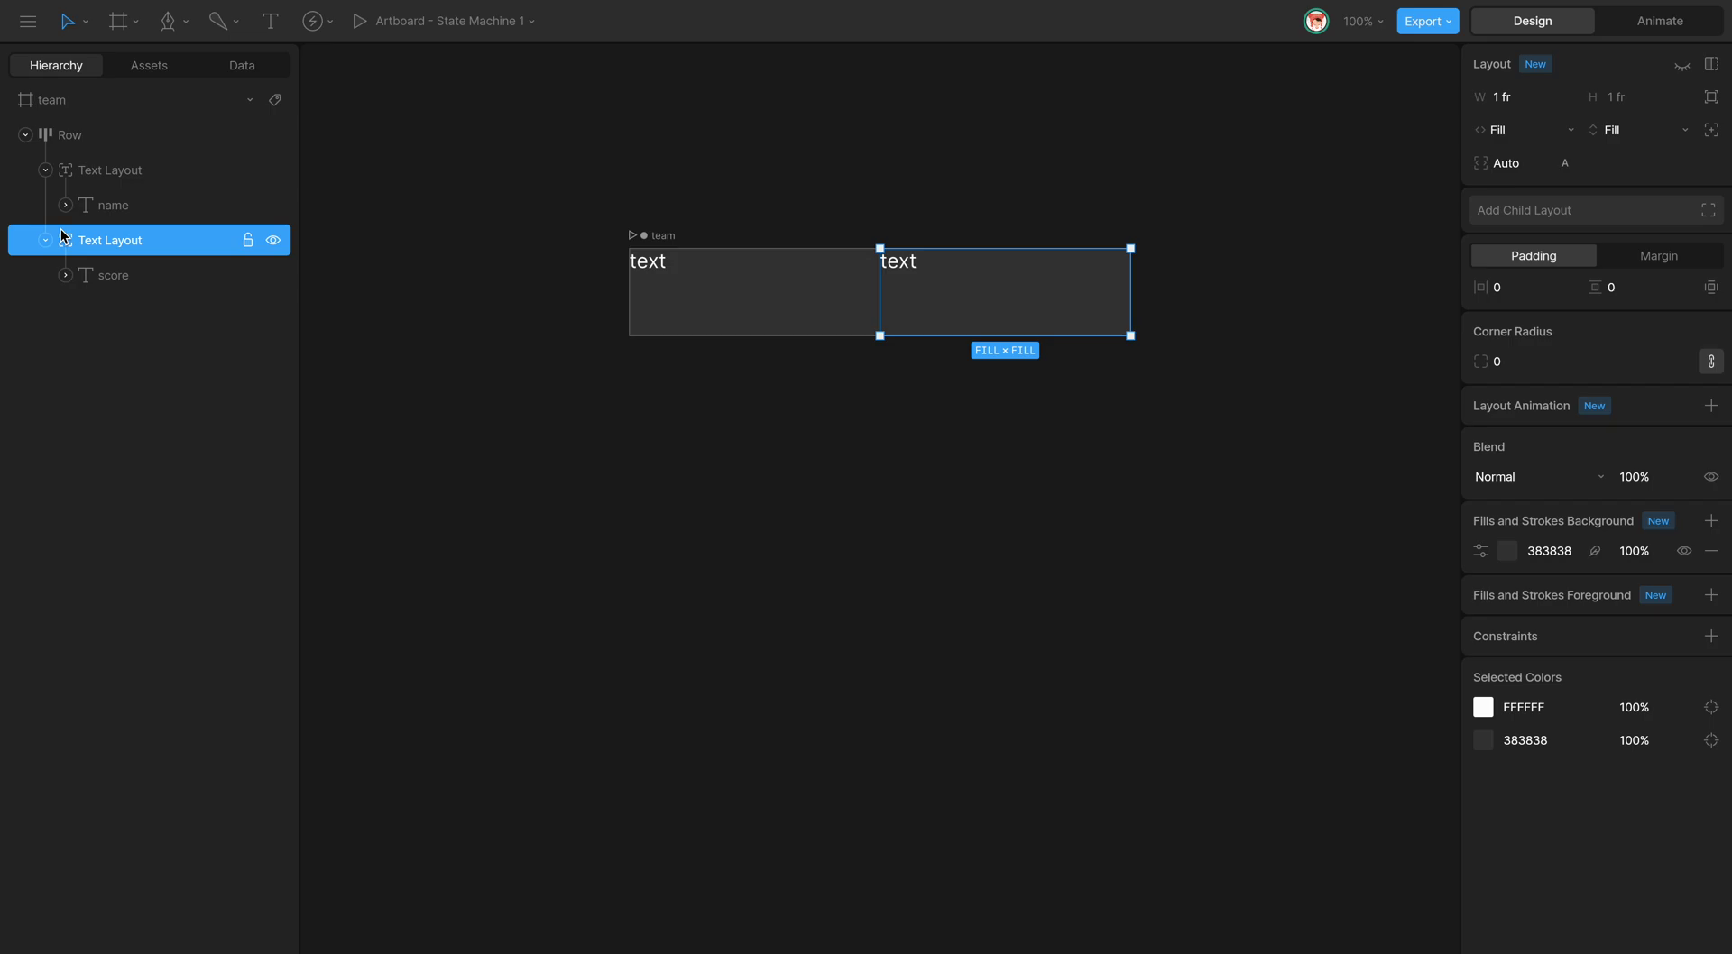
click(65, 205)
Bind the name and score properties to the left and right text runs.
click(65, 311)
click(150, 245)
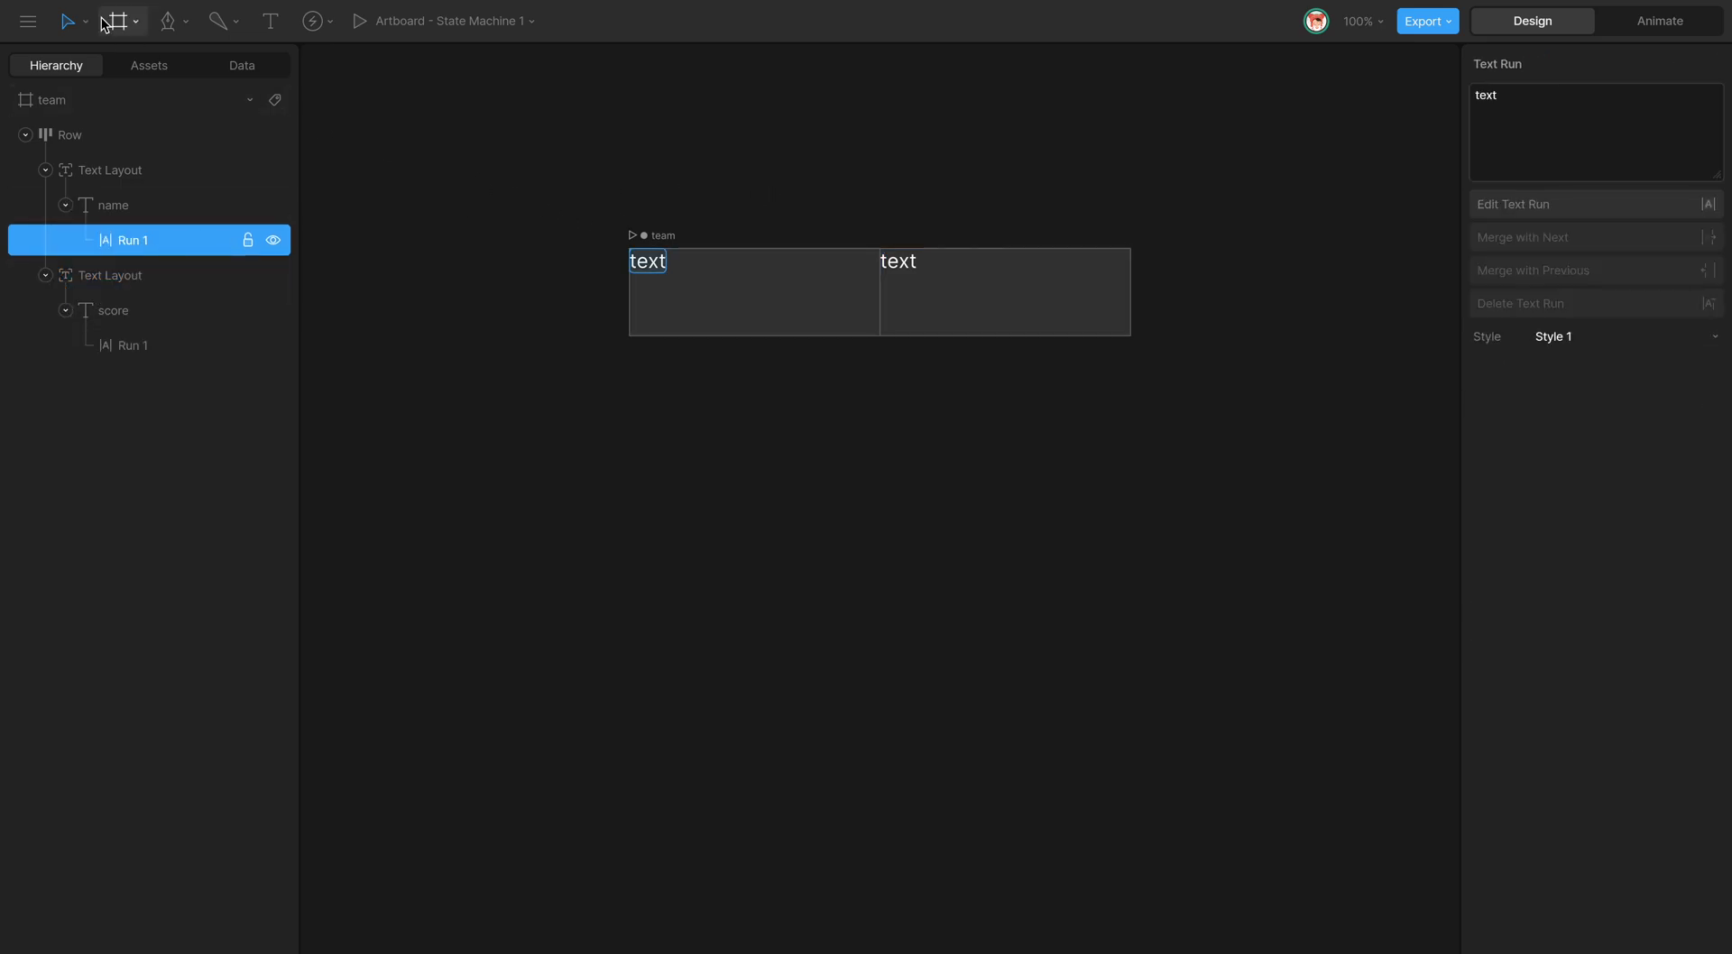
click(244, 67)
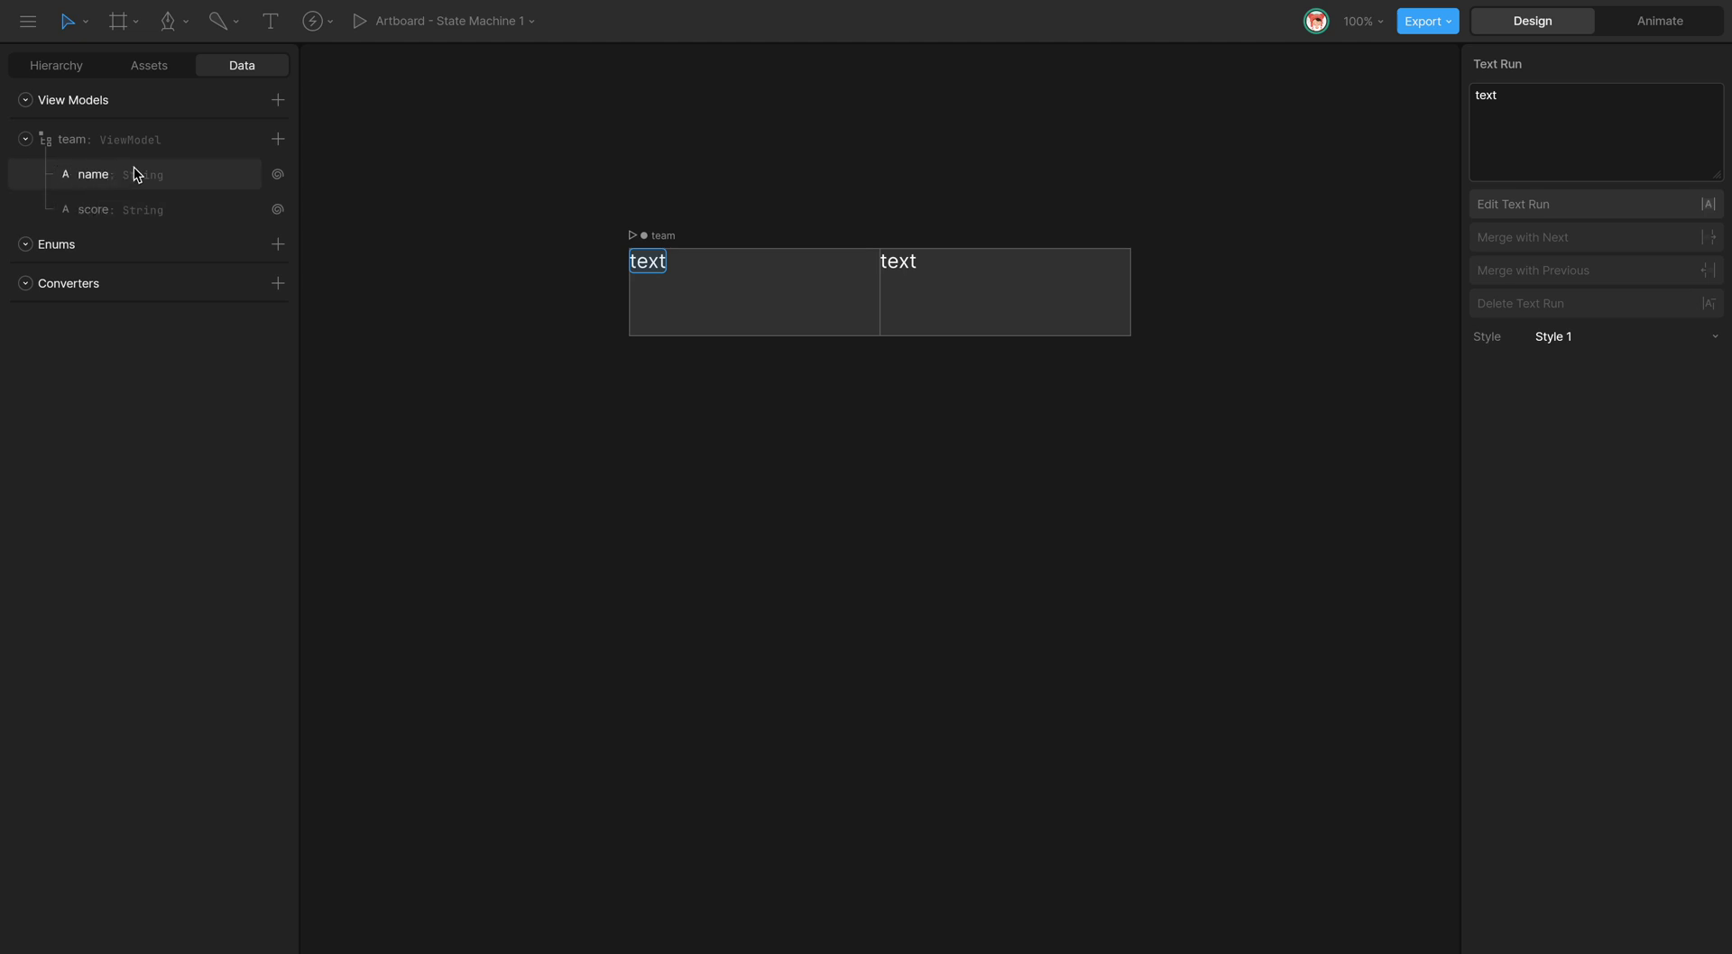
drag(282, 174, 1522, 127)
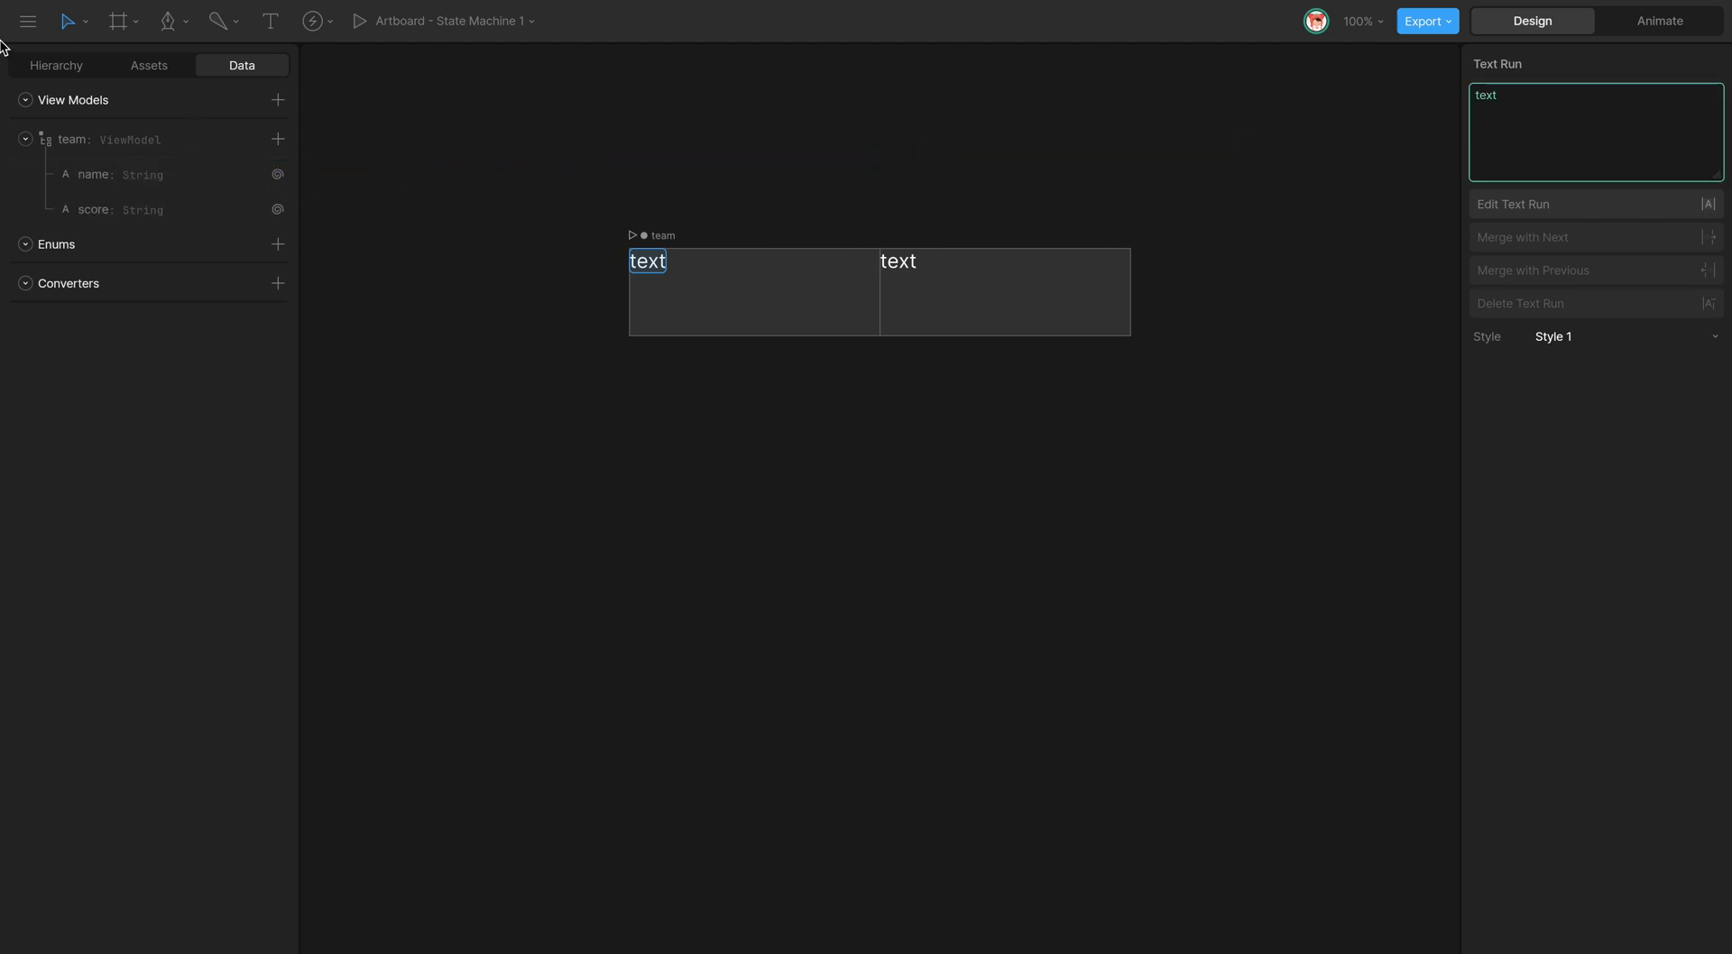
click(52, 67)
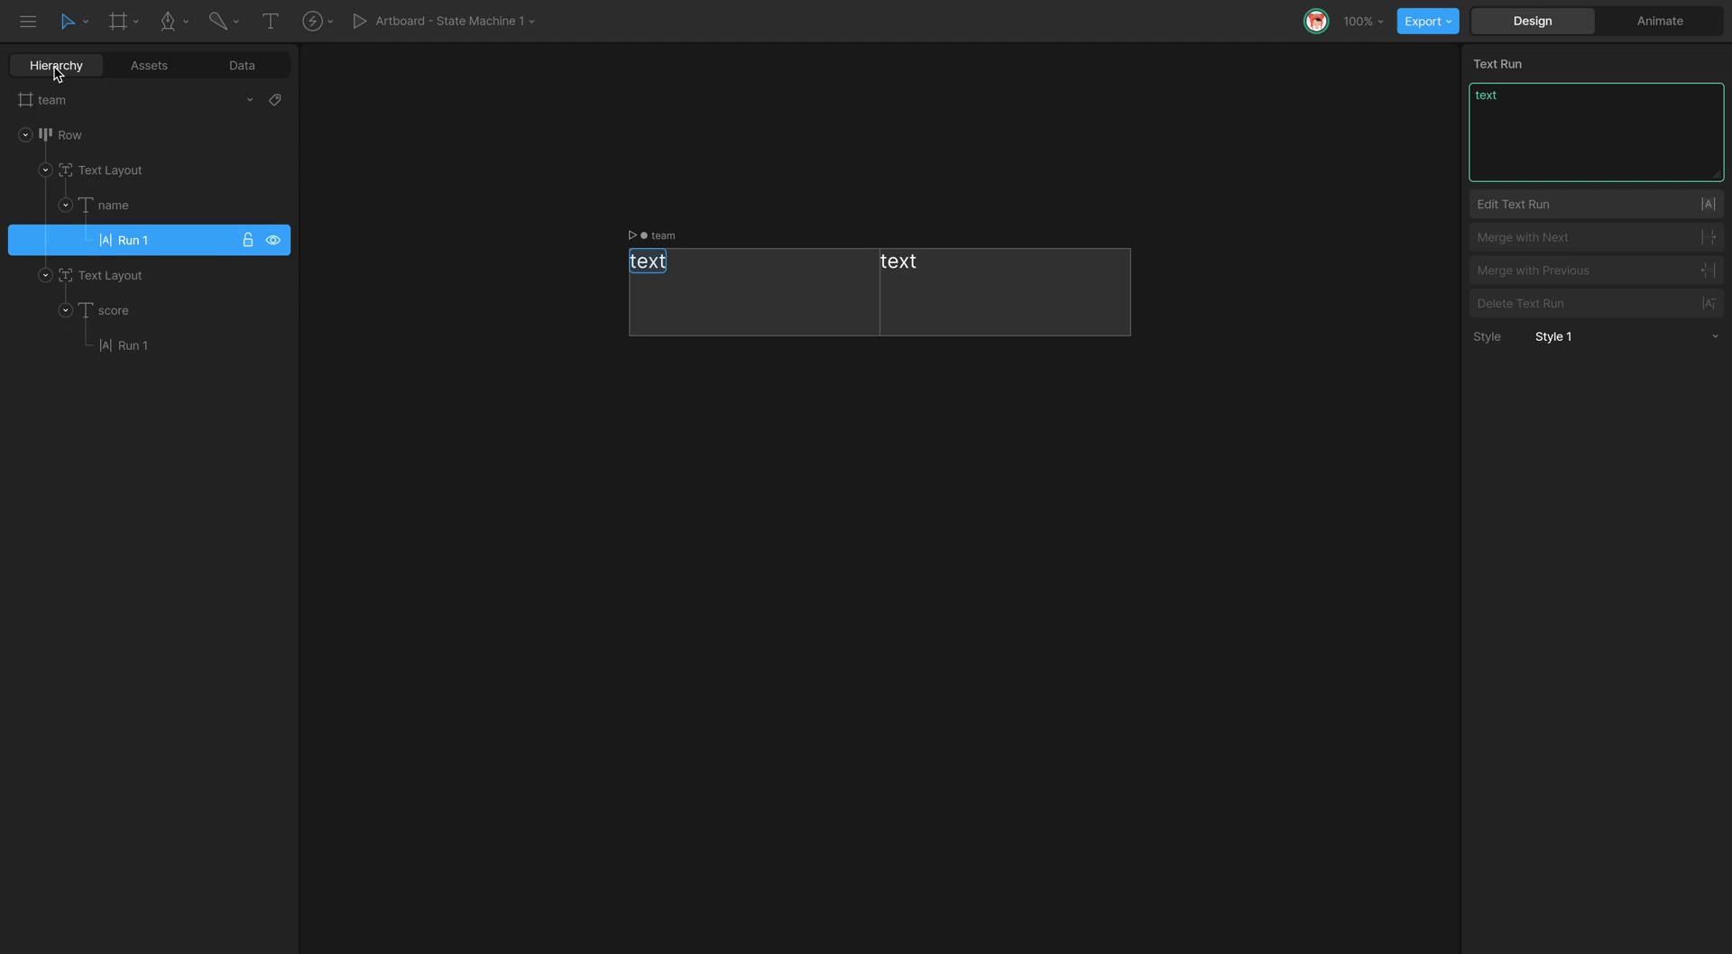
click(150, 339)
click(240, 65)
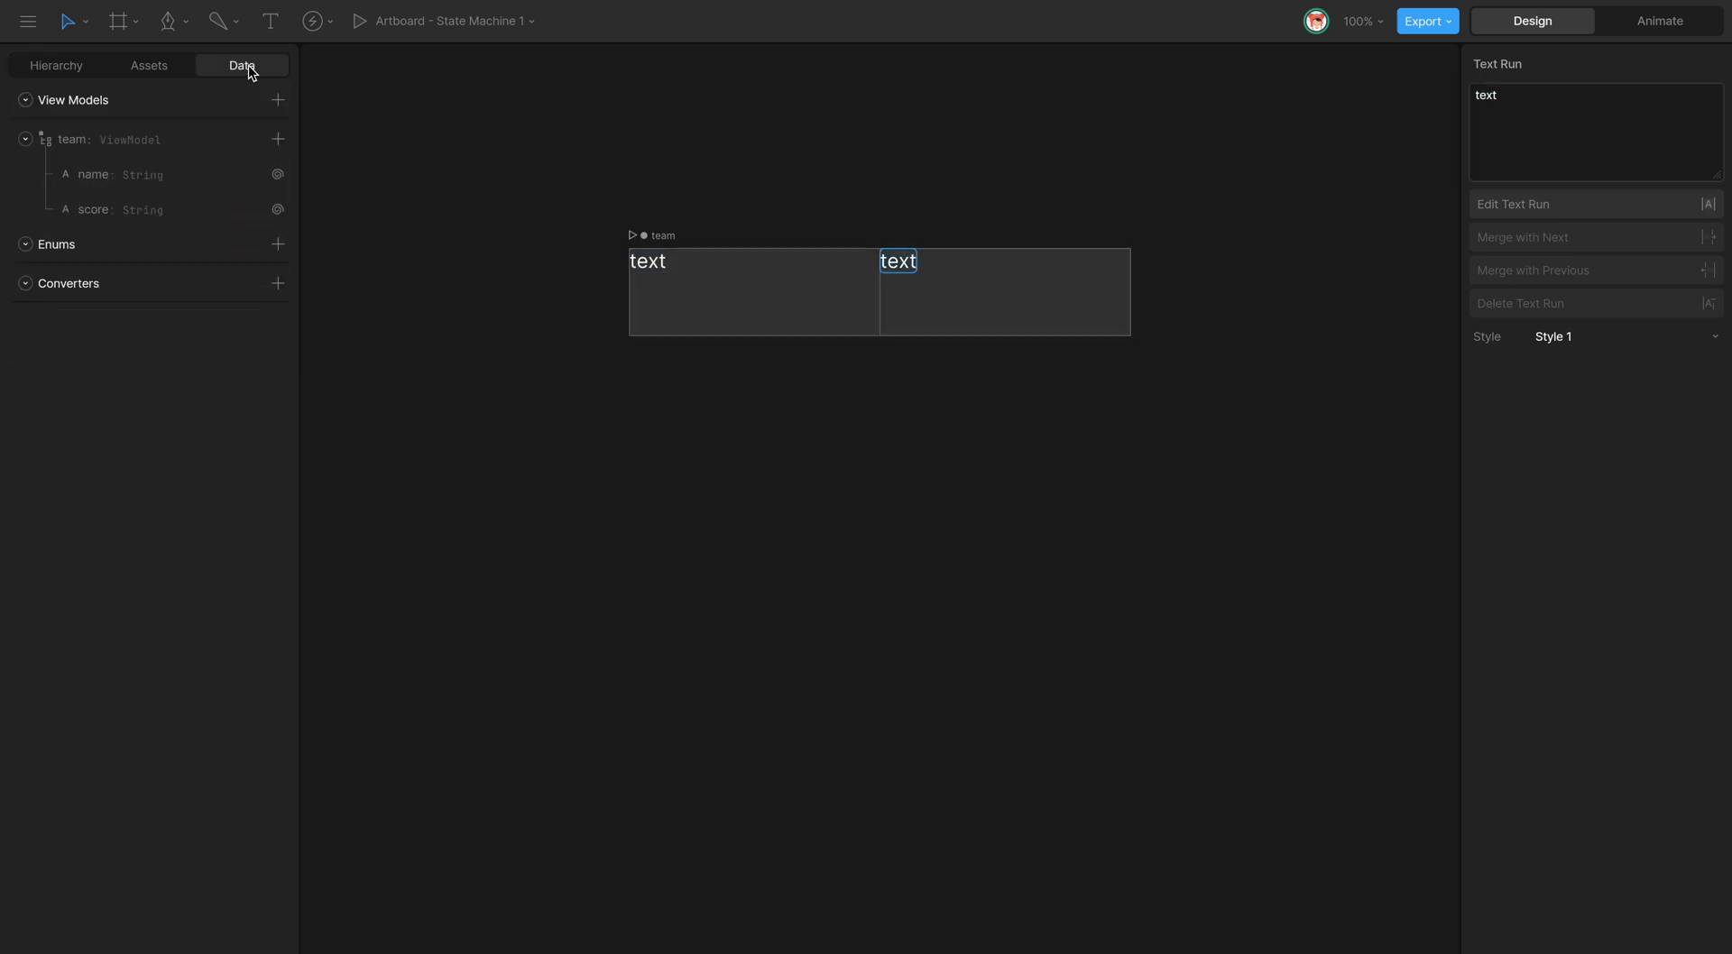
drag(279, 213, 1560, 119)
Set name's initial value to 'Philadelphia Eagles' and score's to 20.
click(146, 172)
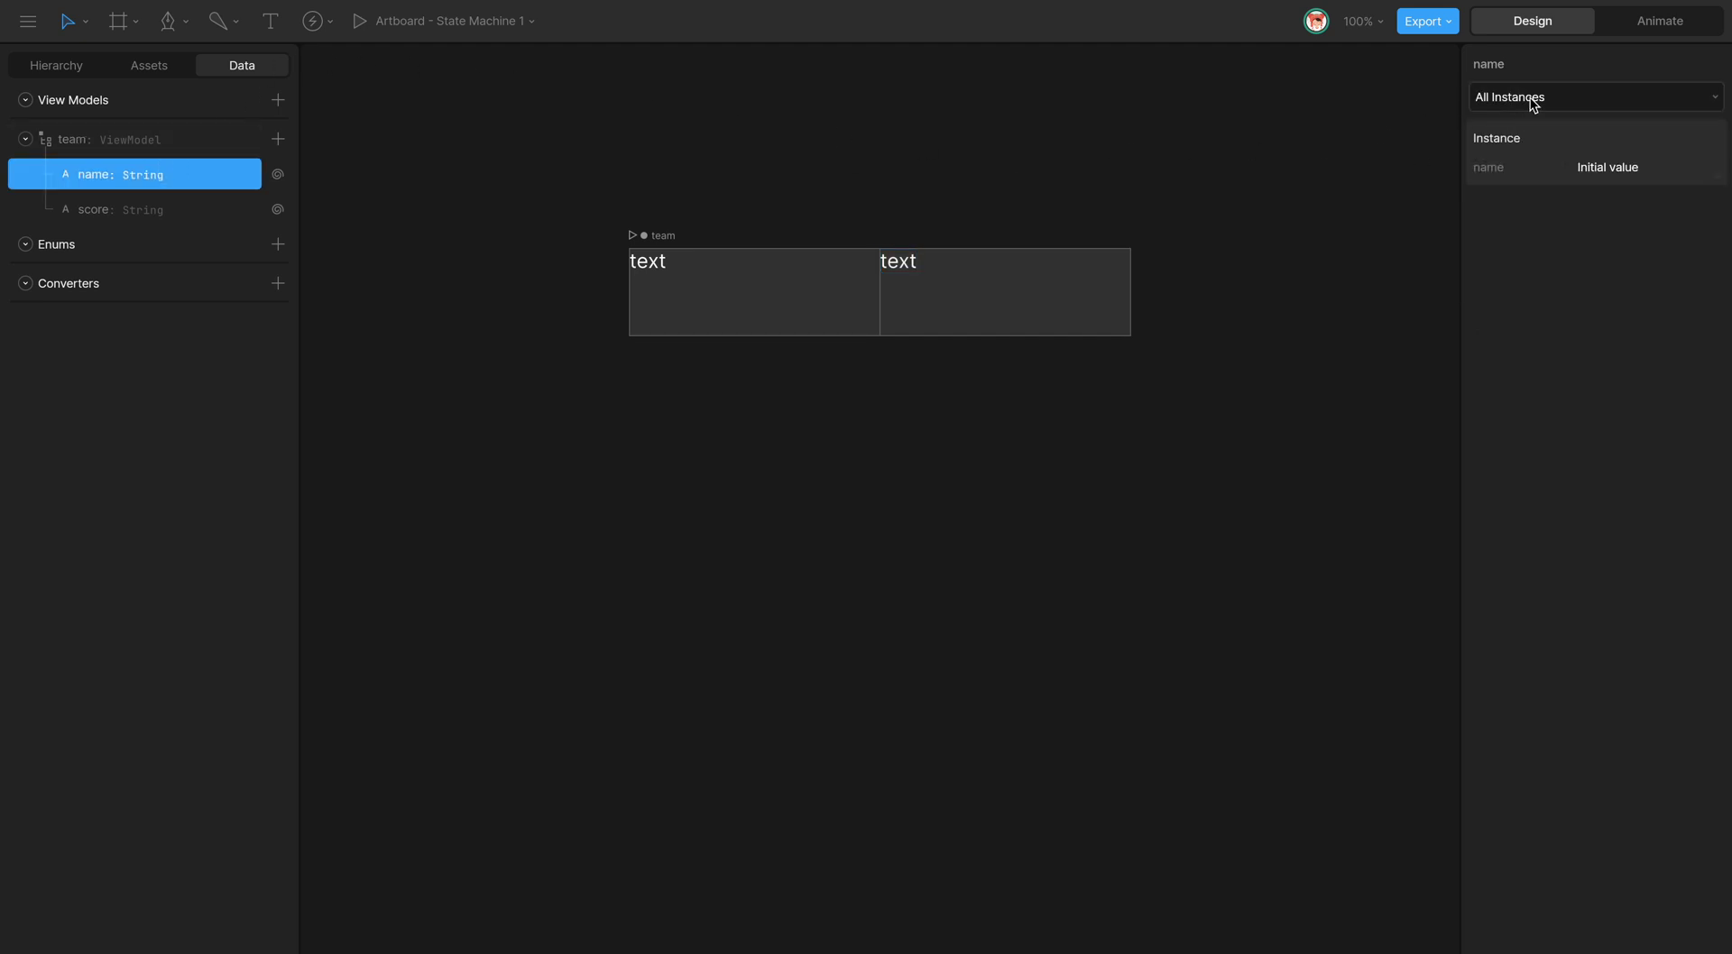
click(1689, 160)
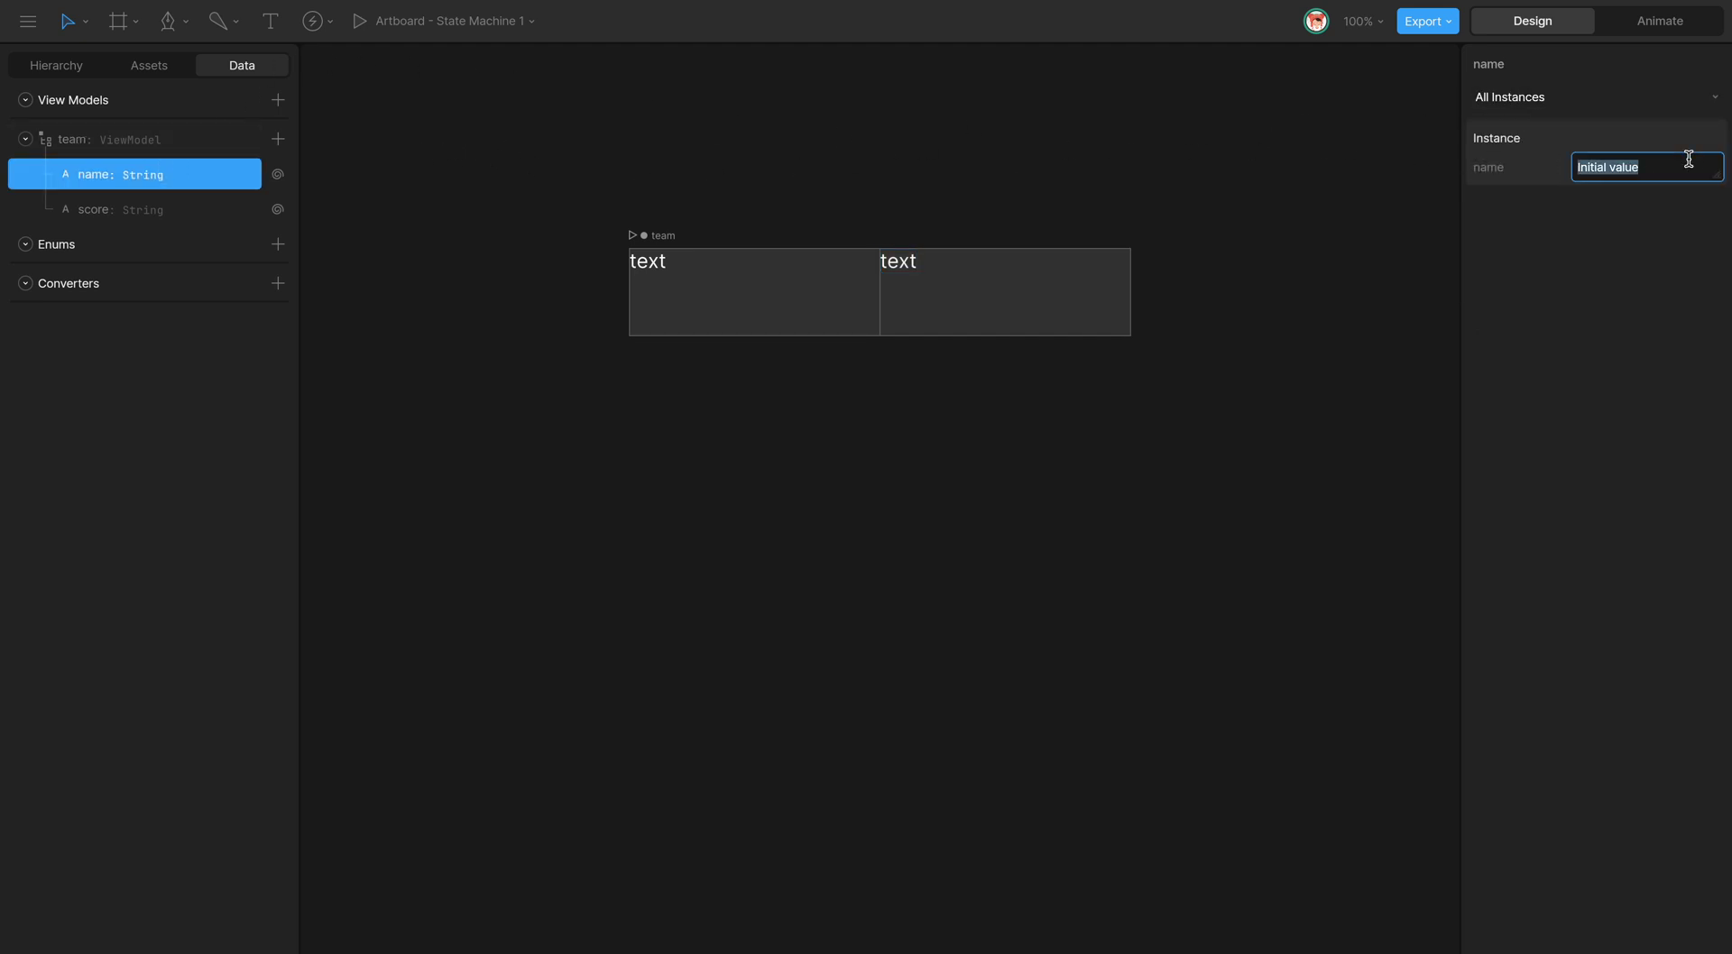
text(Philadelphia Eagles)
click(132, 217)
click(1629, 173)
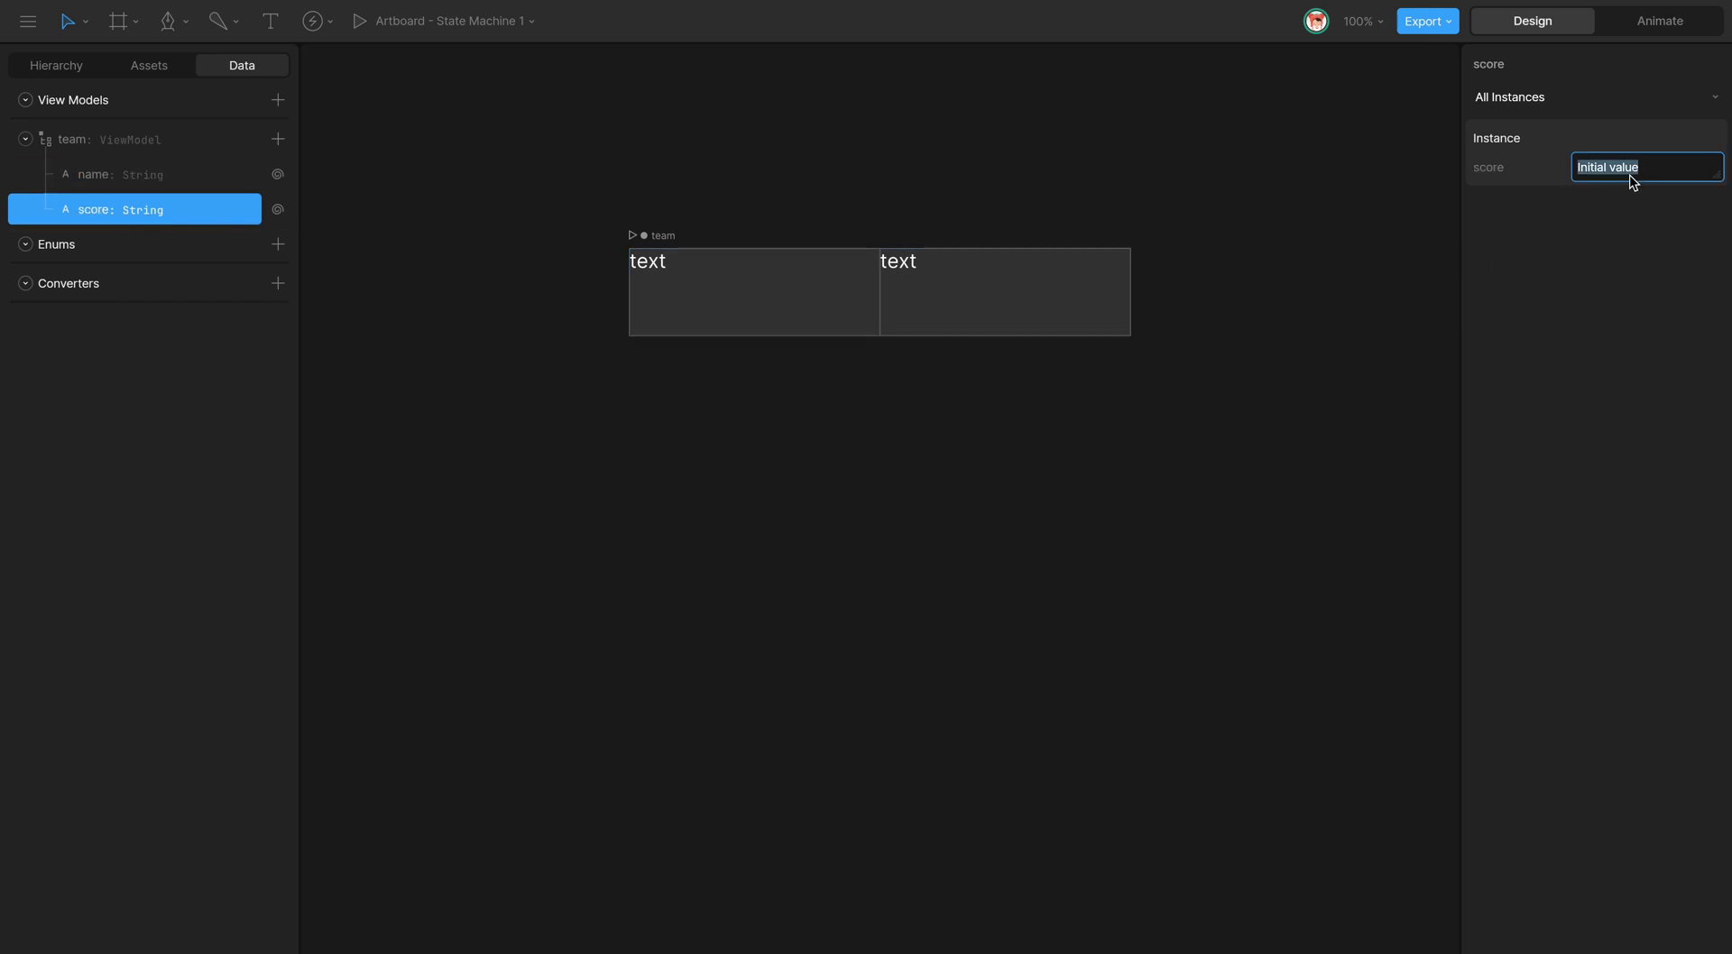
text(20)
key(Return)
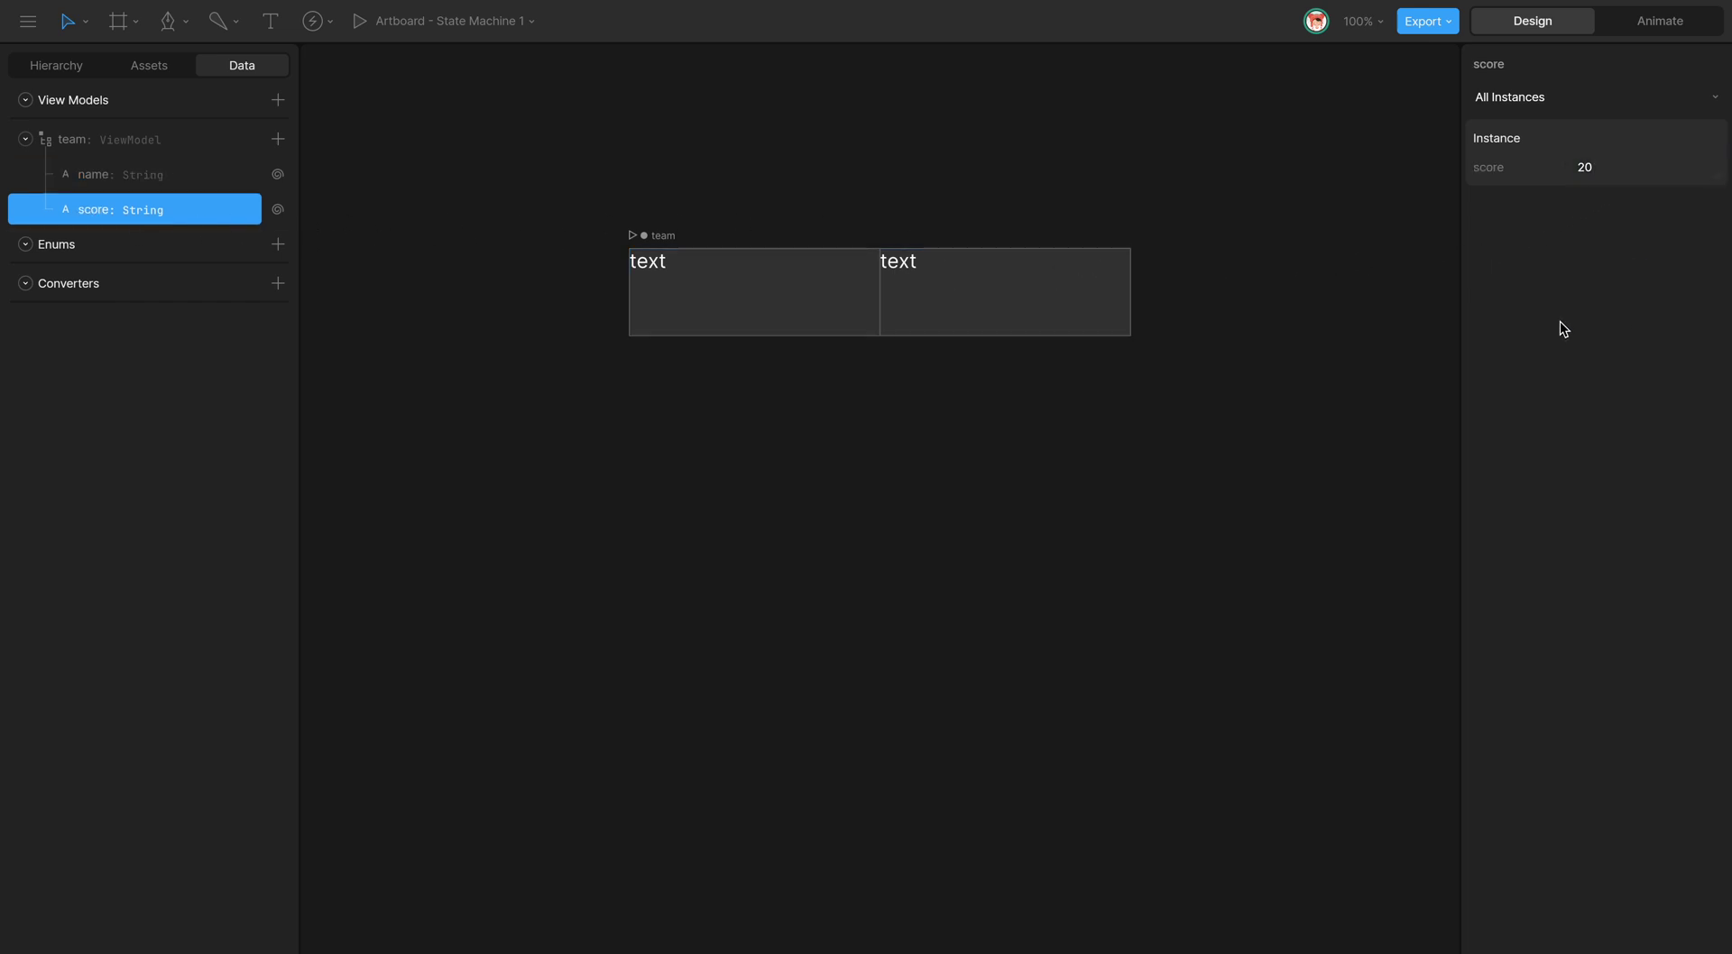
Bind the team artboard to the team view model.
click(45, 63)
click(57, 101)
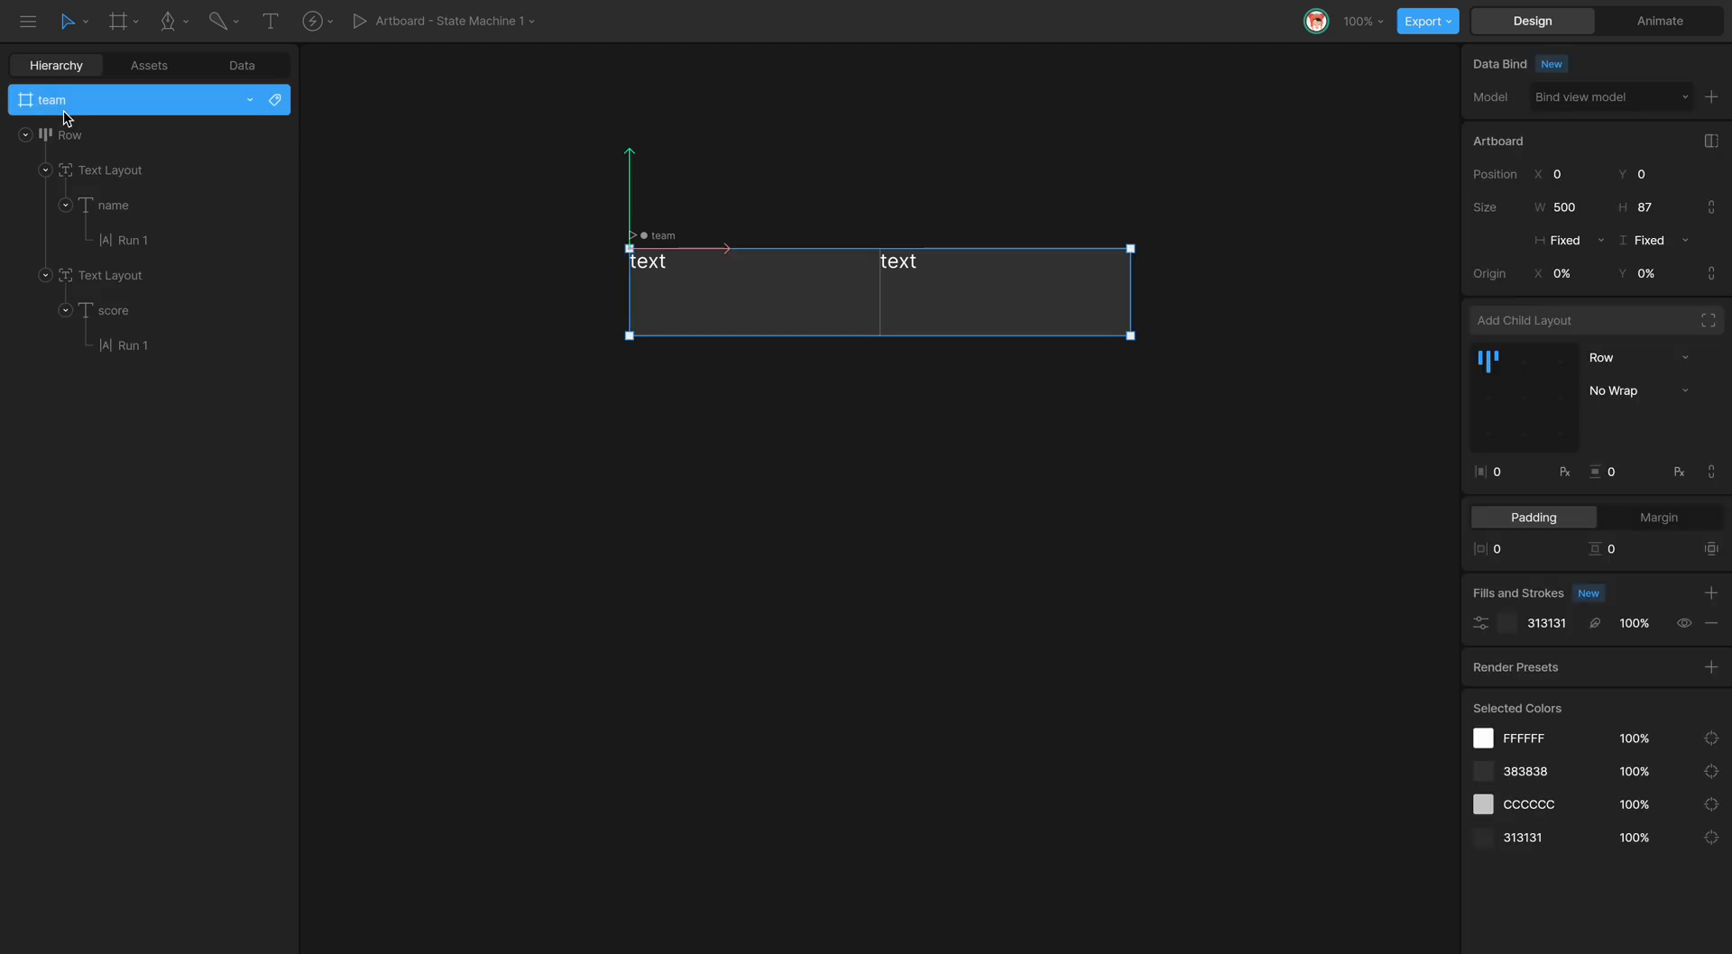
click(1664, 101)
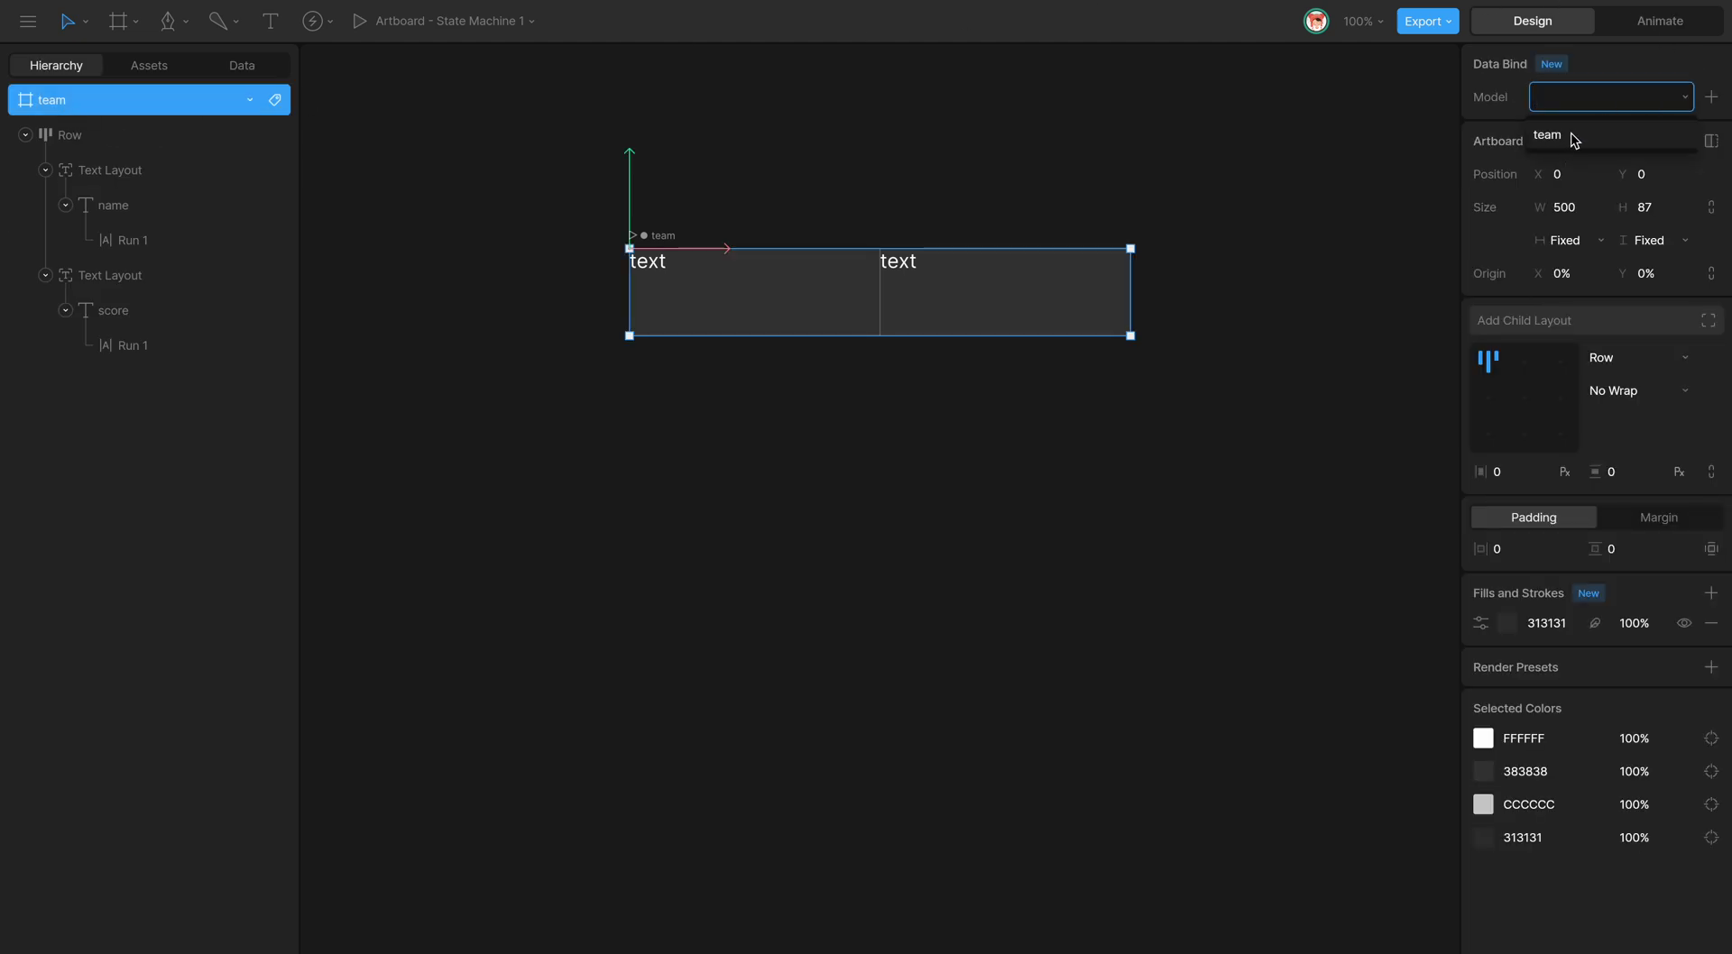
click(1571, 135)
Preview the state machine in Animate mode, then stop playback.
click(1660, 20)
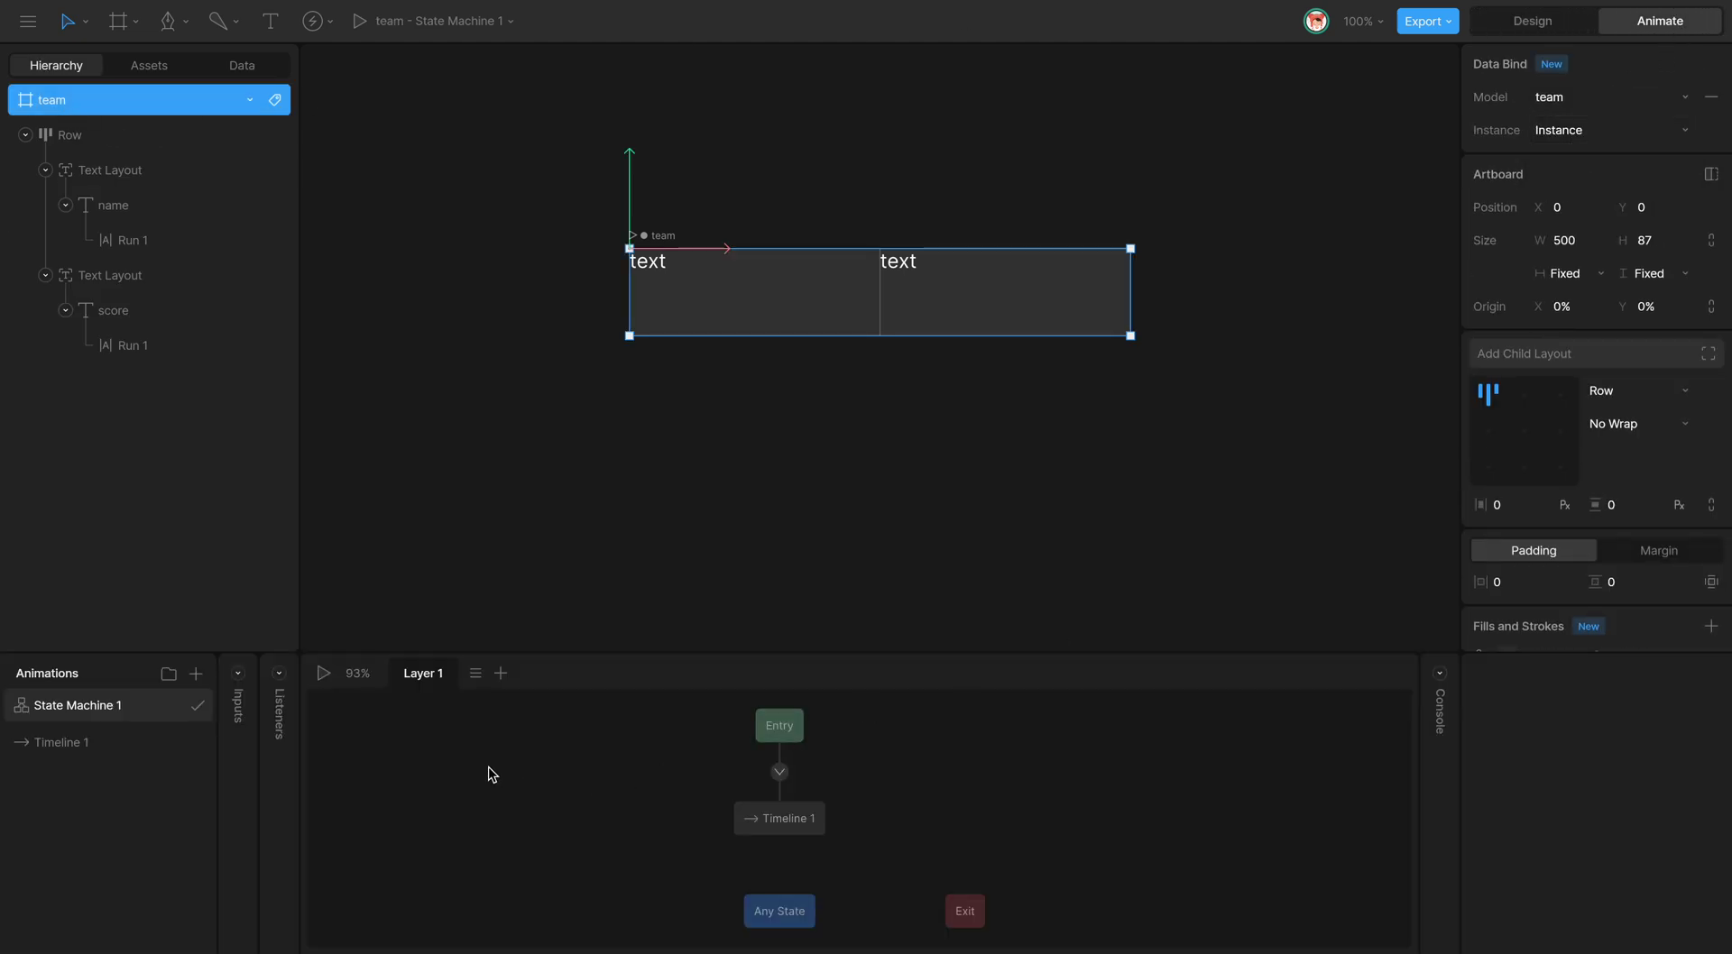
click(321, 672)
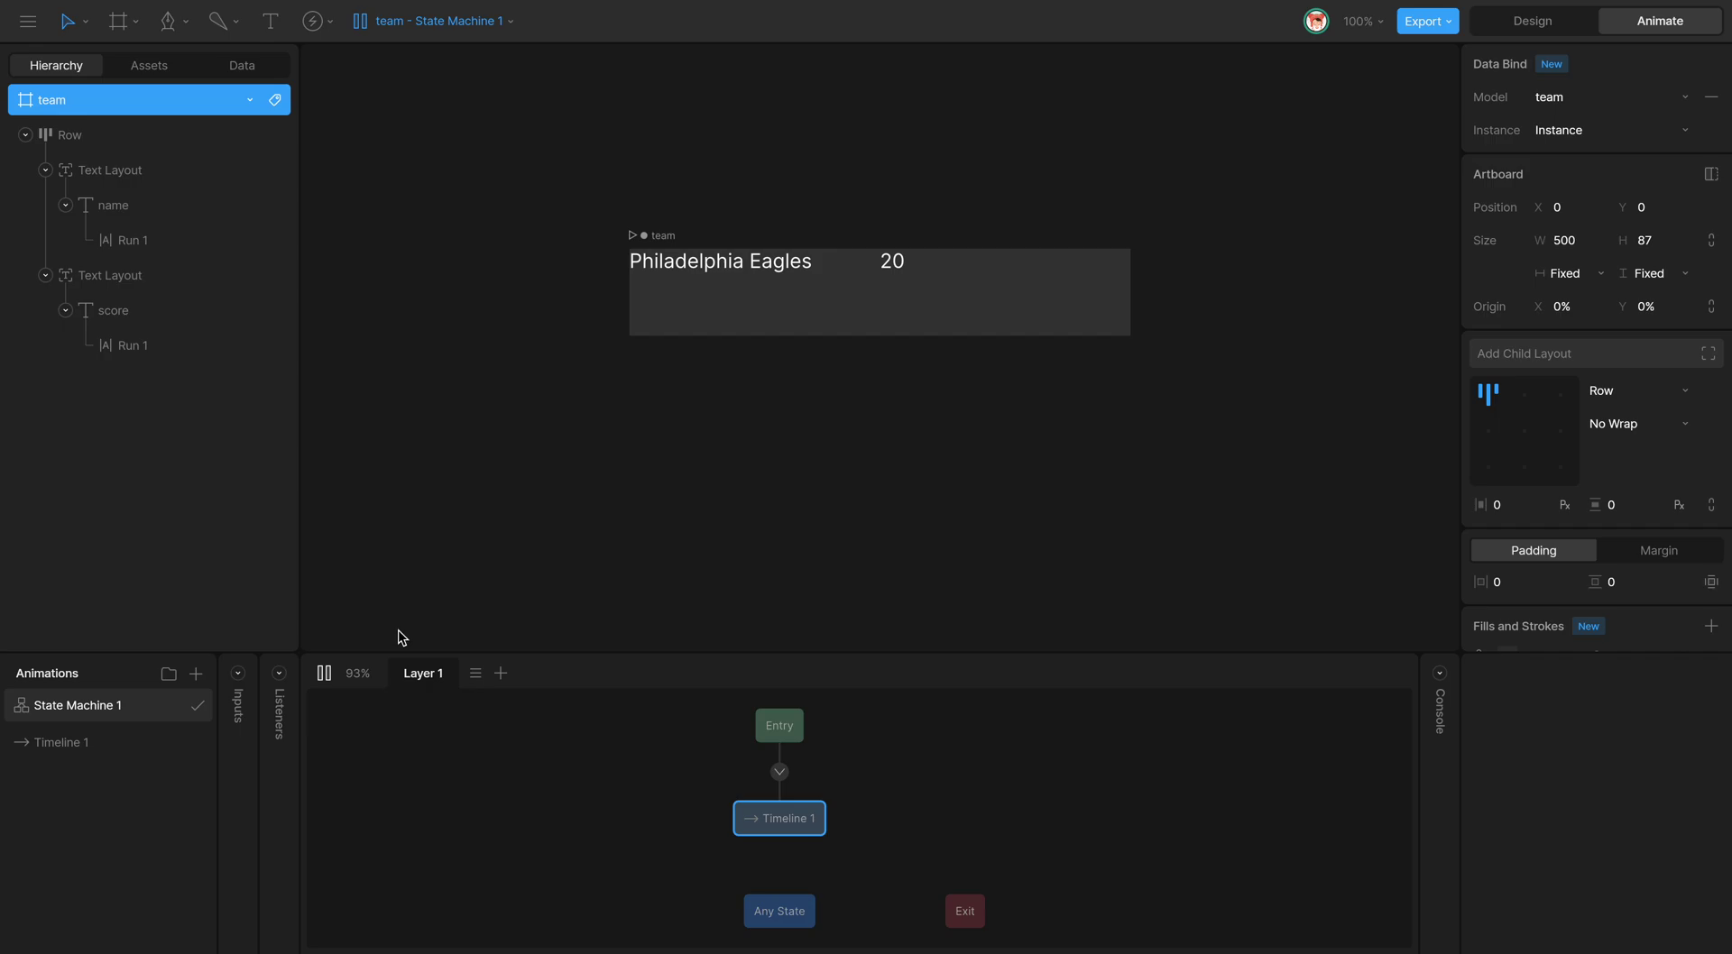
click(324, 673)
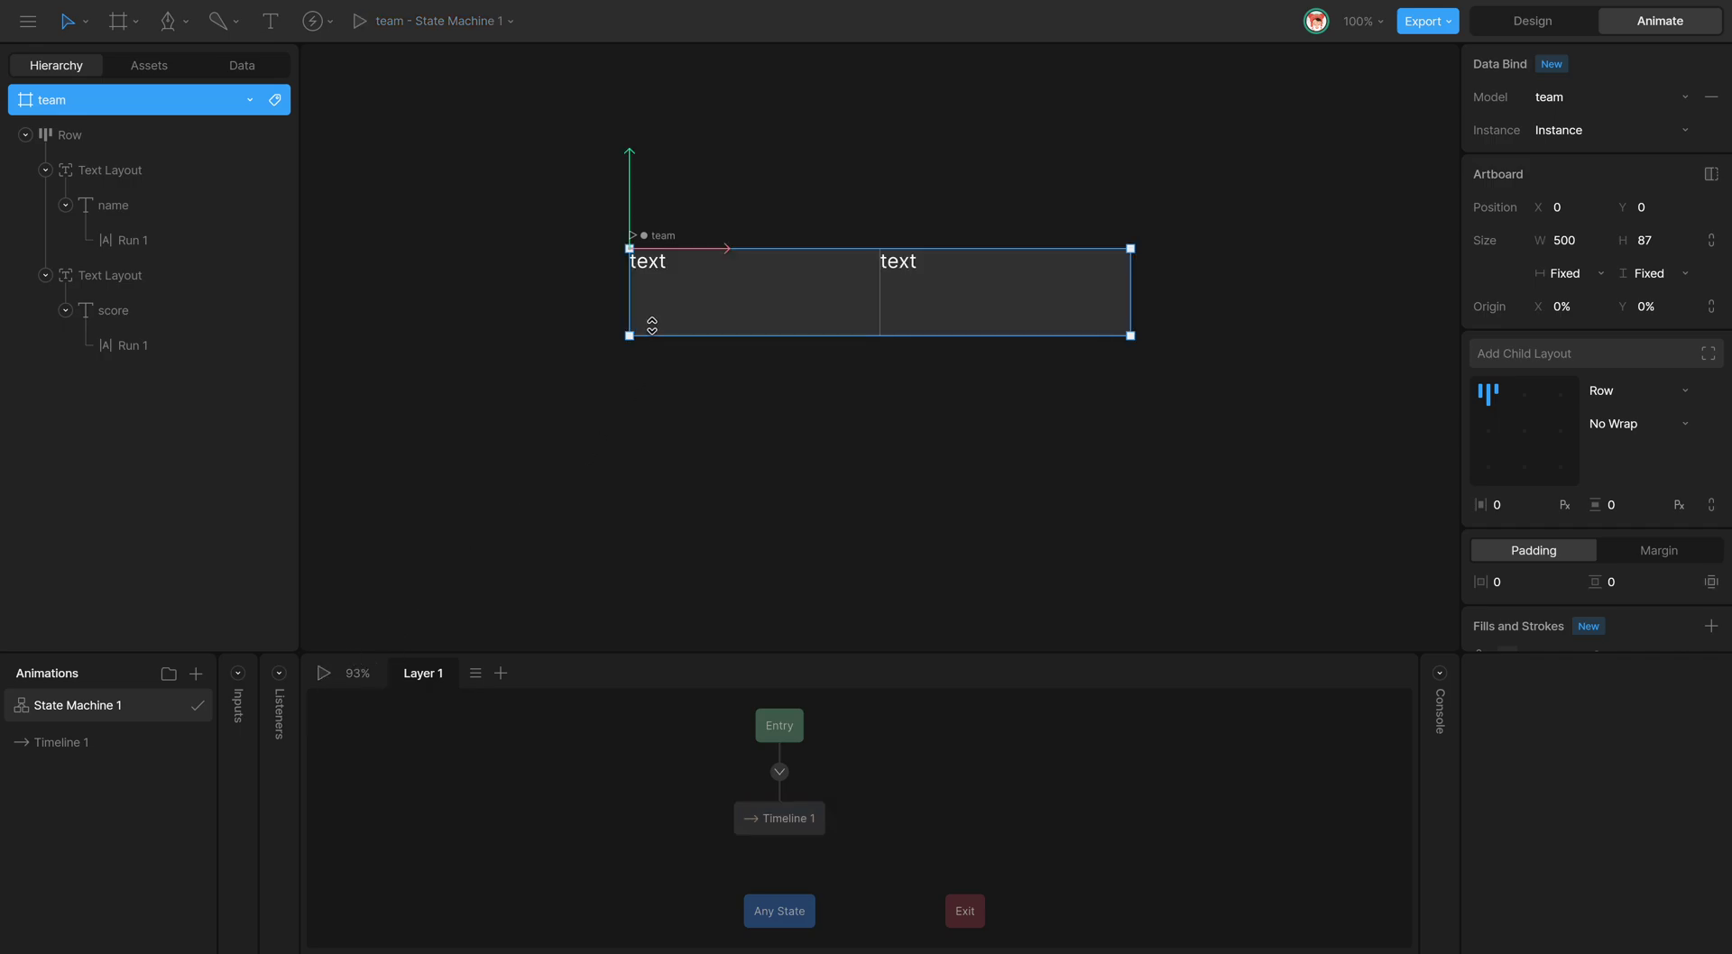
Draw a new large artboard below the team row.
scroll(700, 382, down, 2)
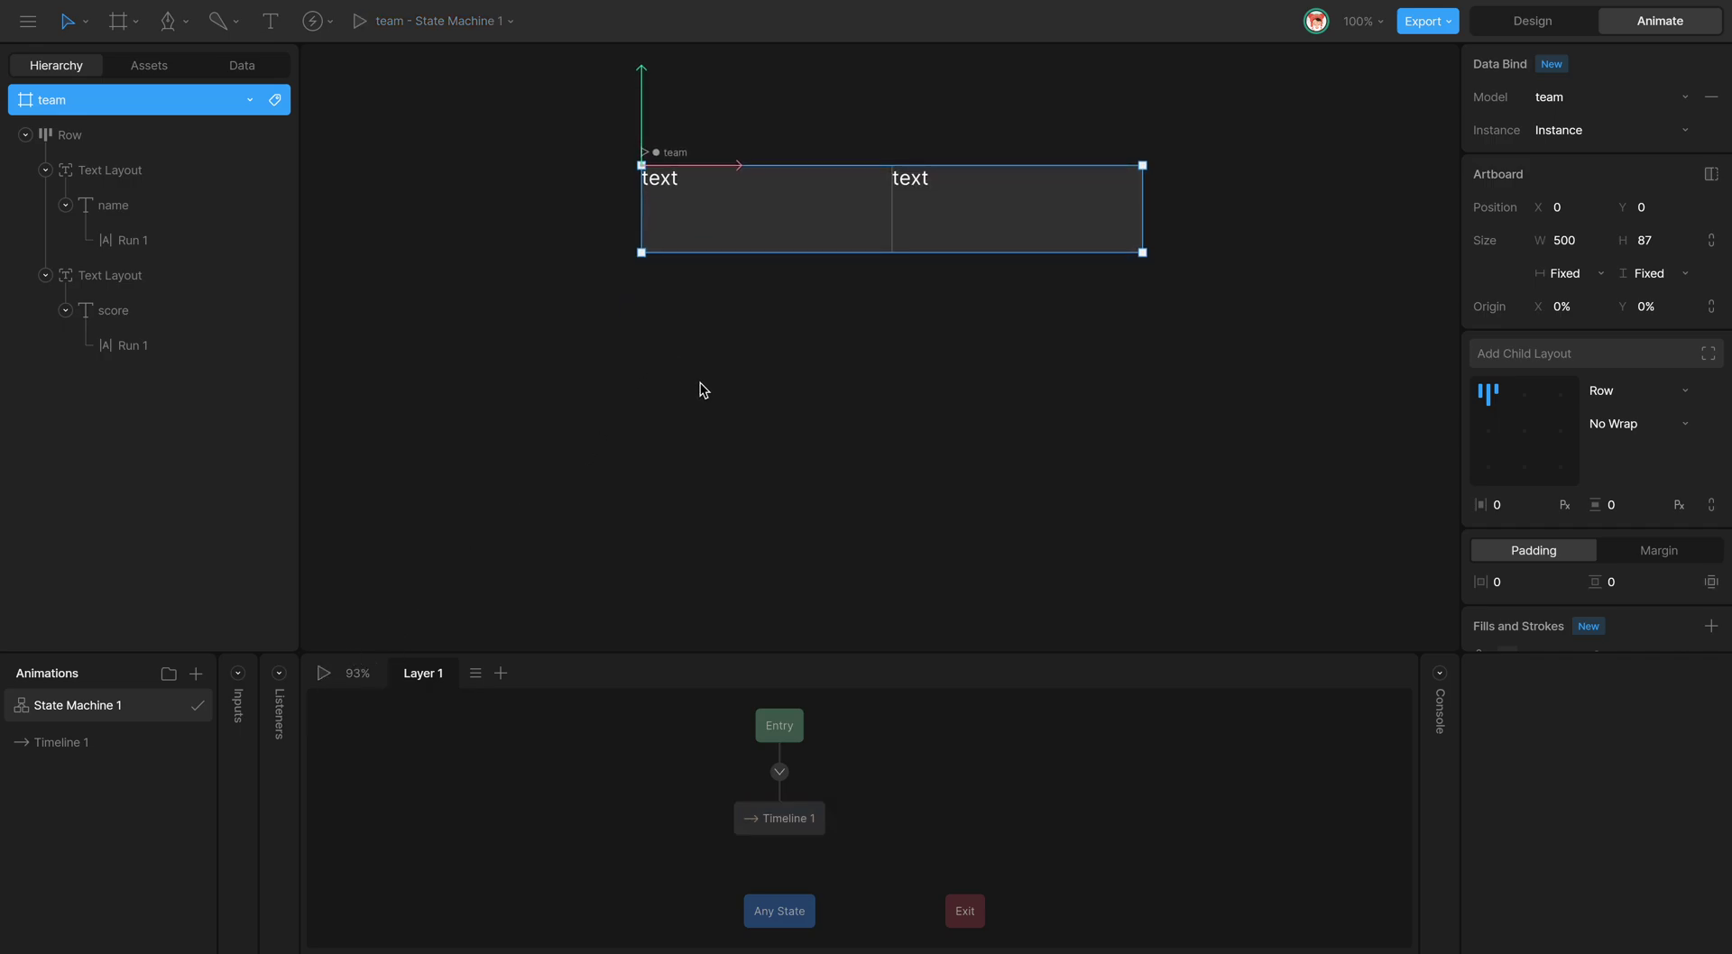
key(a)
drag(462, 309, 1371, 601)
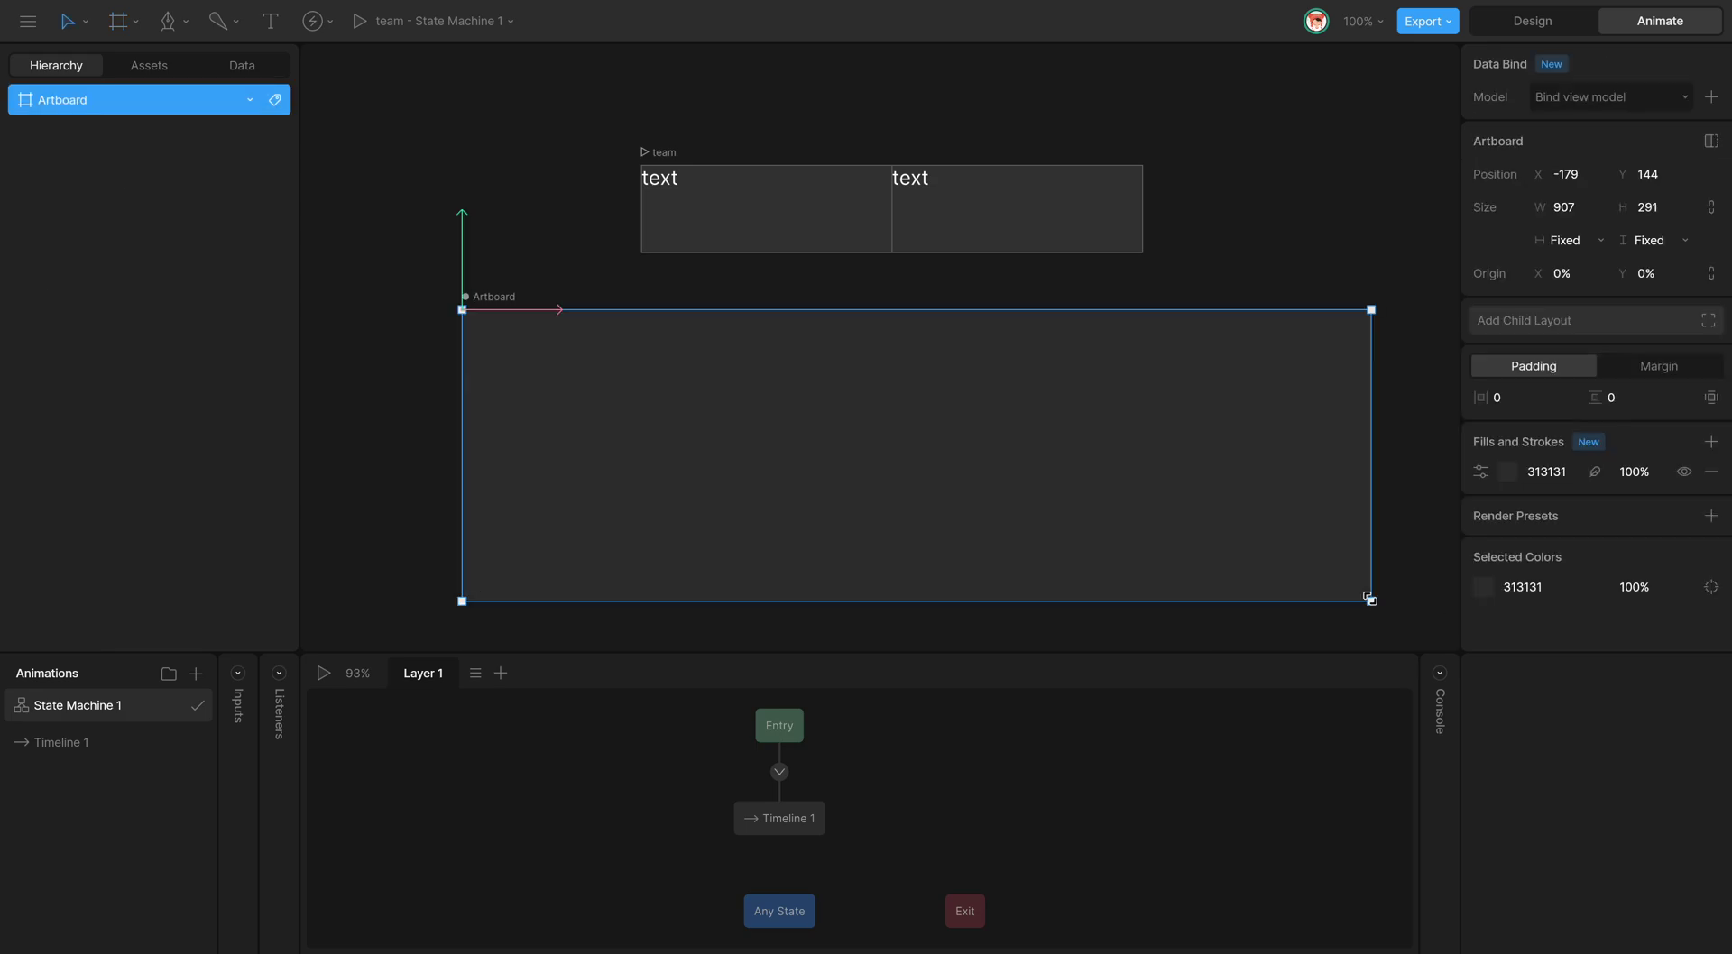
Nest two team artboards inside it, one above the other.
key(a)
click(546, 335)
click(610, 355)
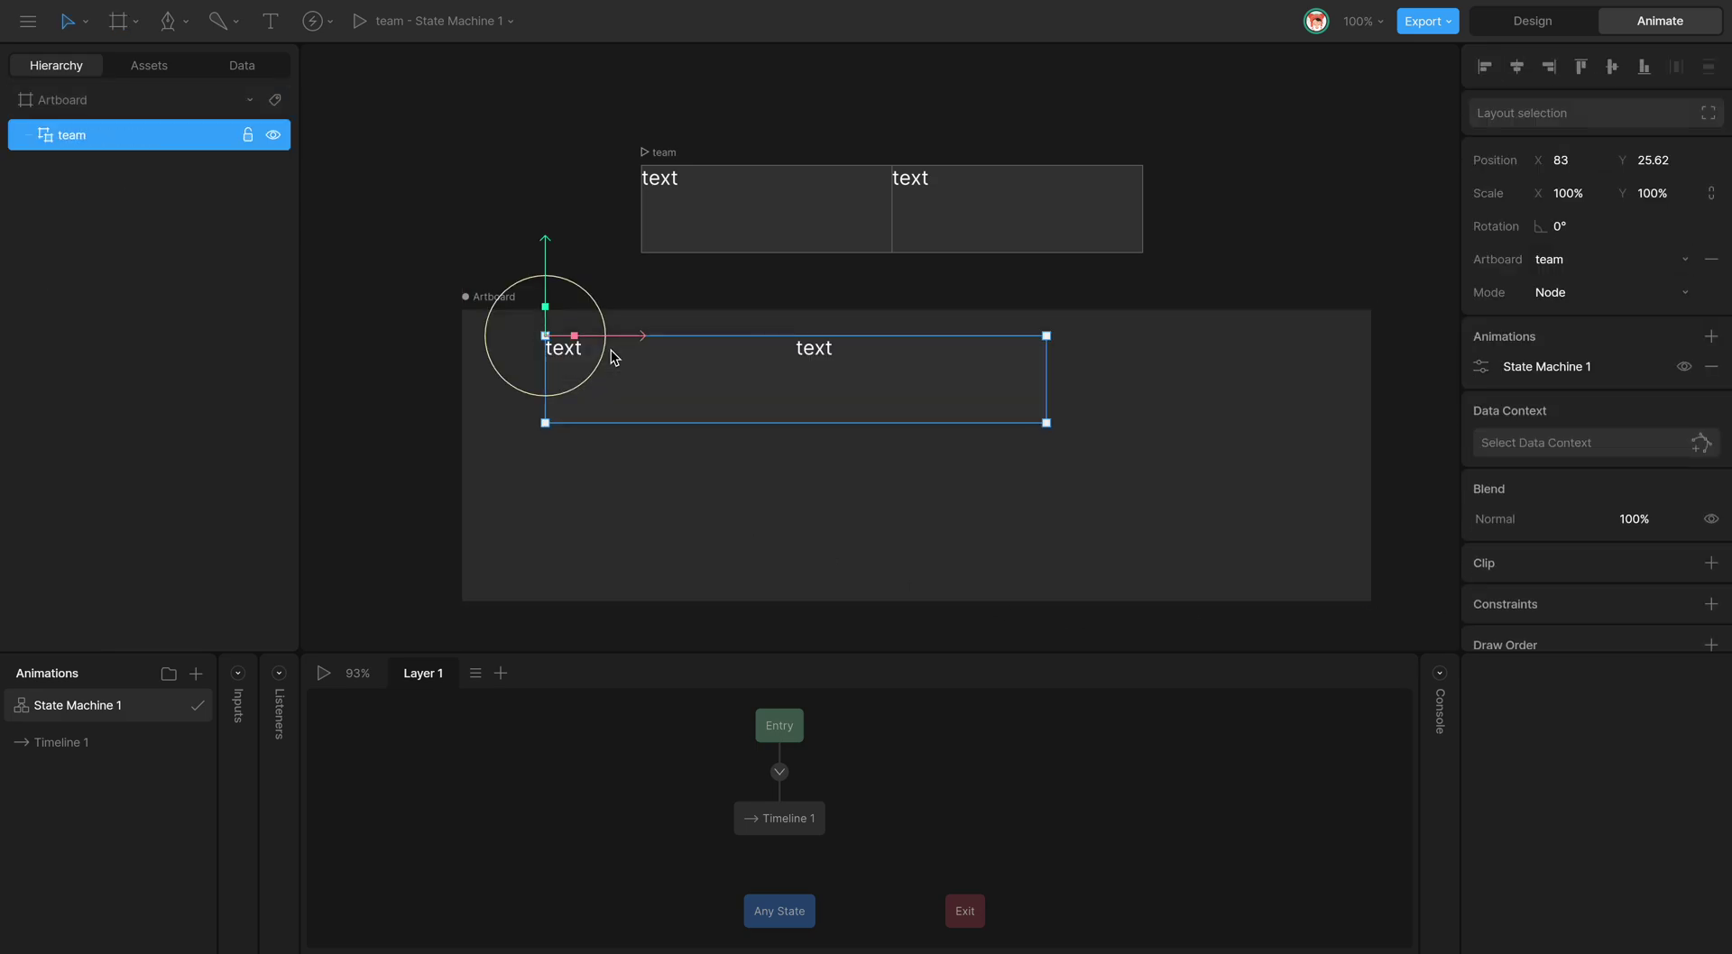
key(a)
click(543, 460)
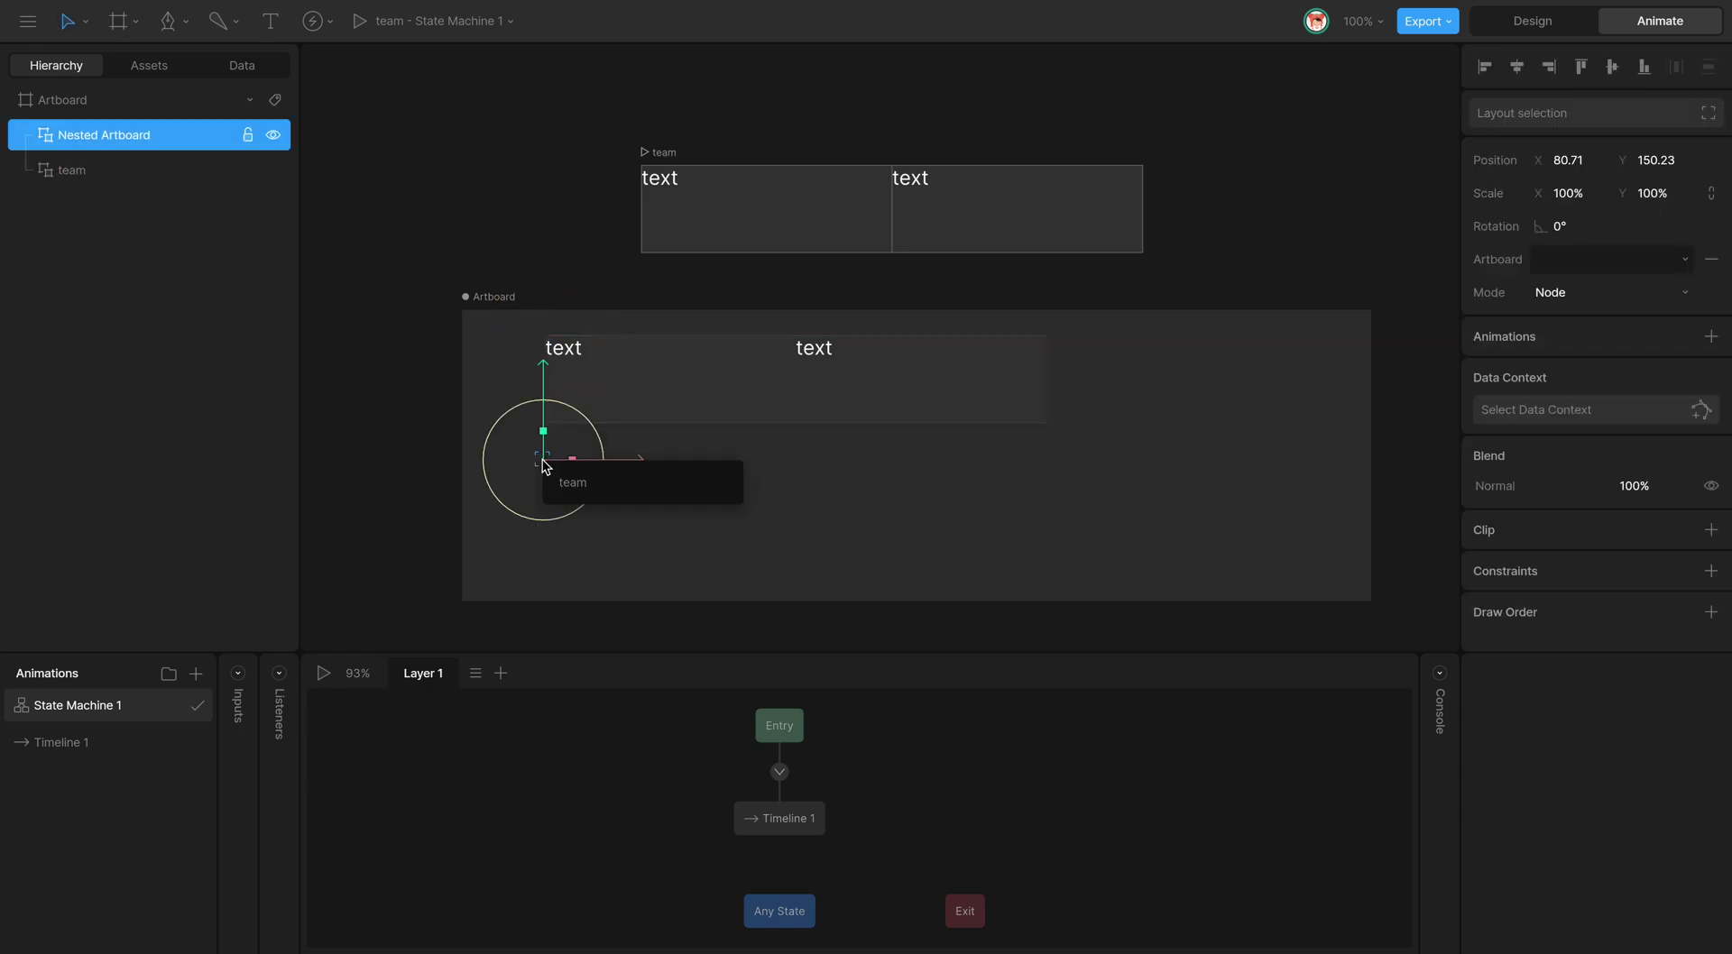
click(591, 478)
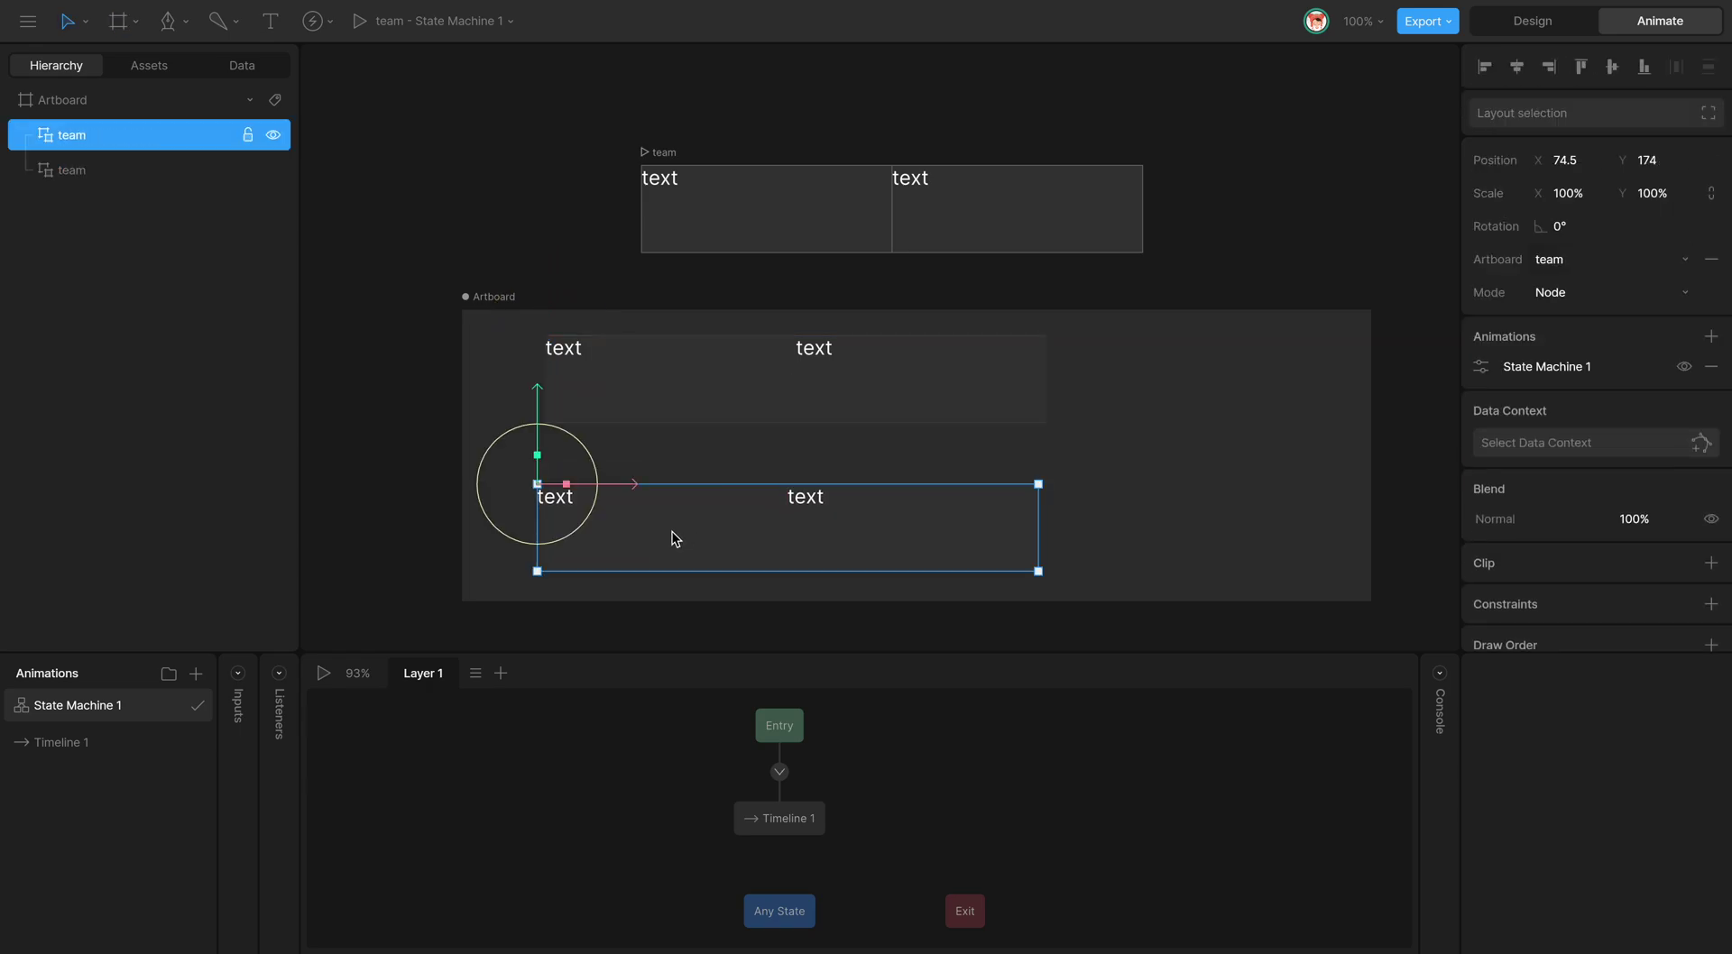
click(692, 410)
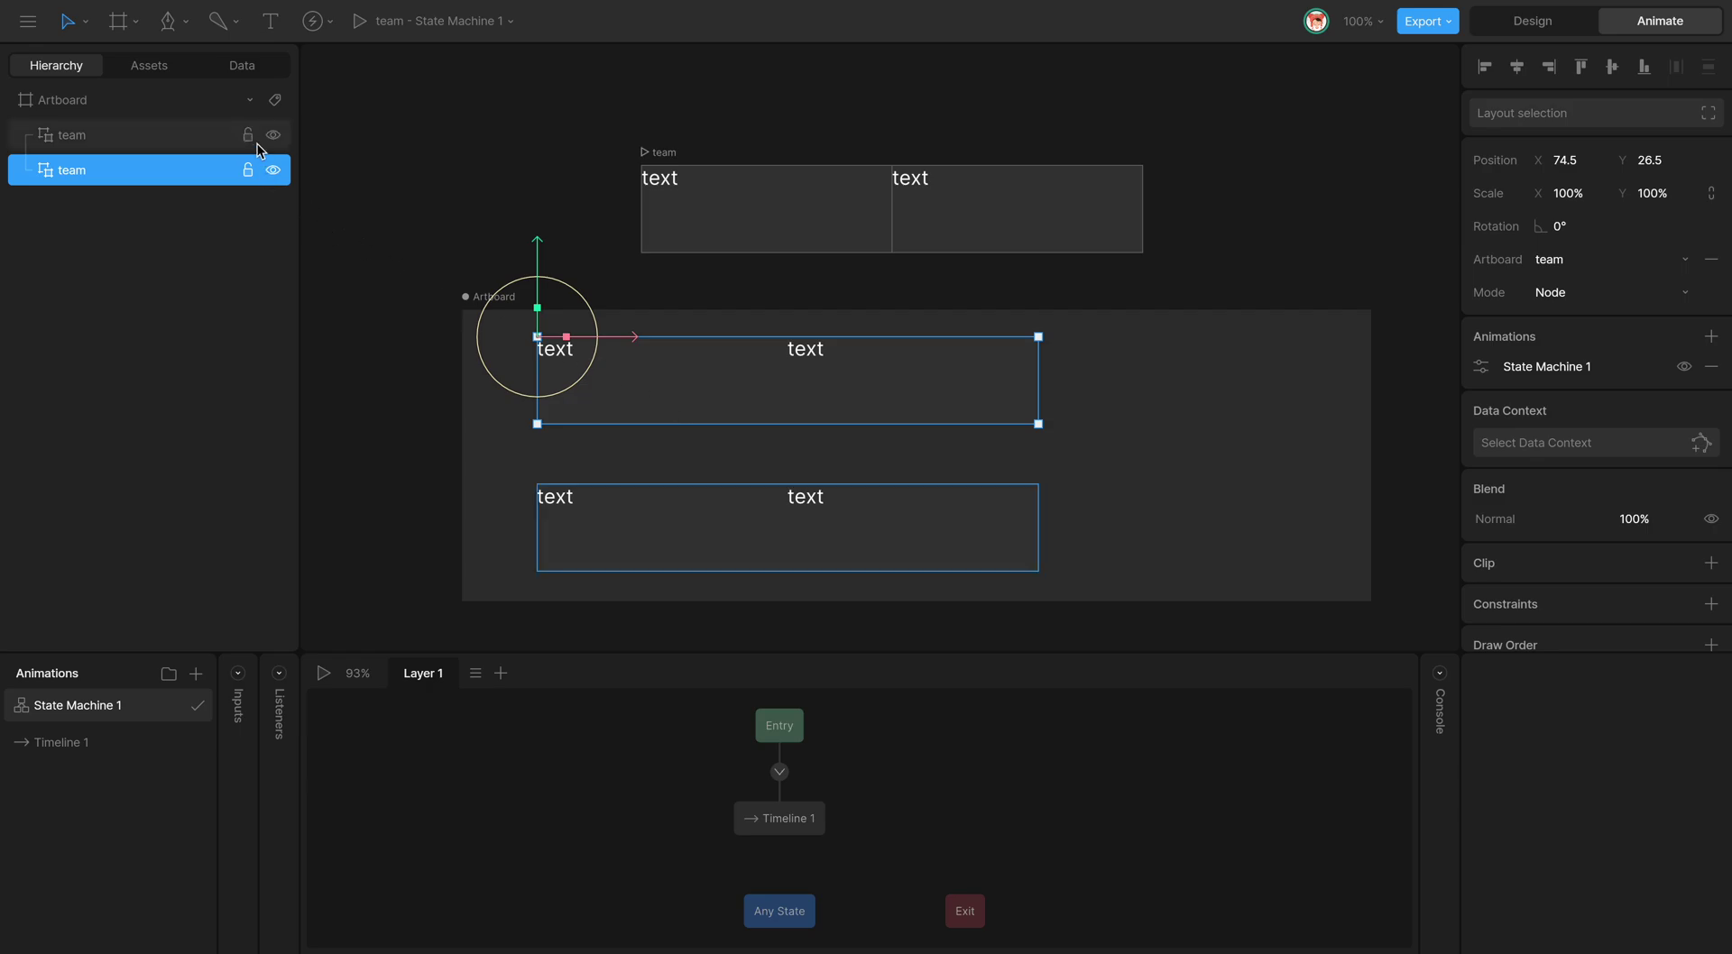
click(244, 67)
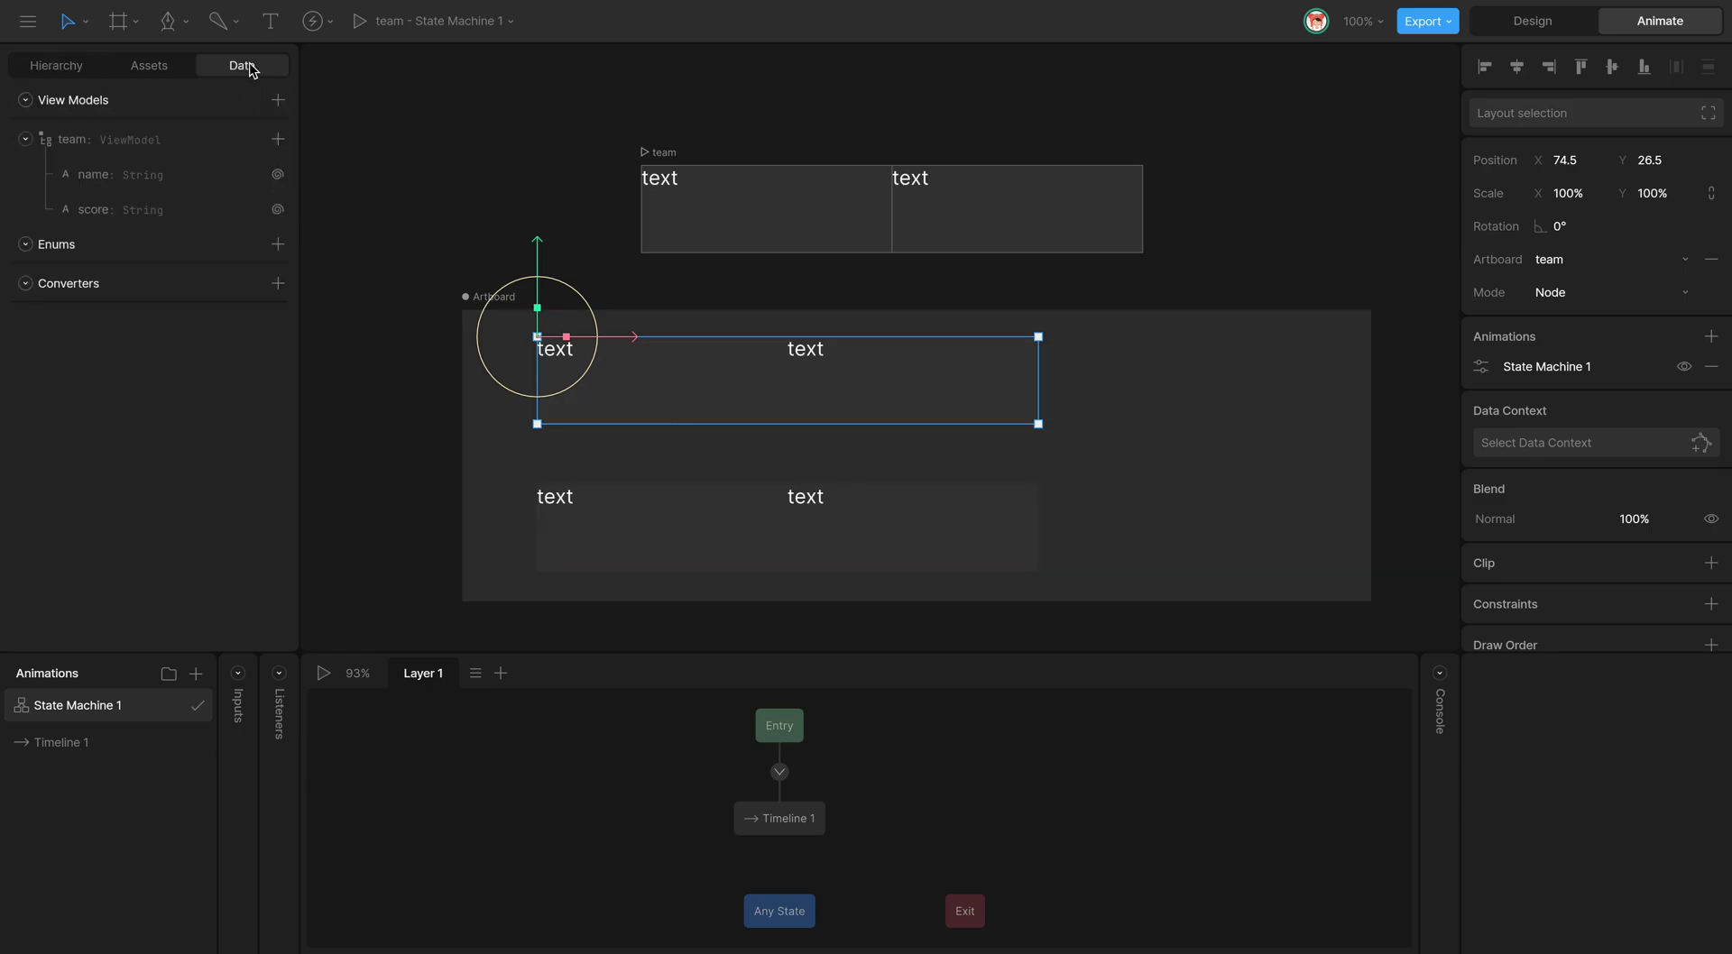
Rename the default team instance to 'eagles' and add a second instance 'chiefs'.
click(85, 139)
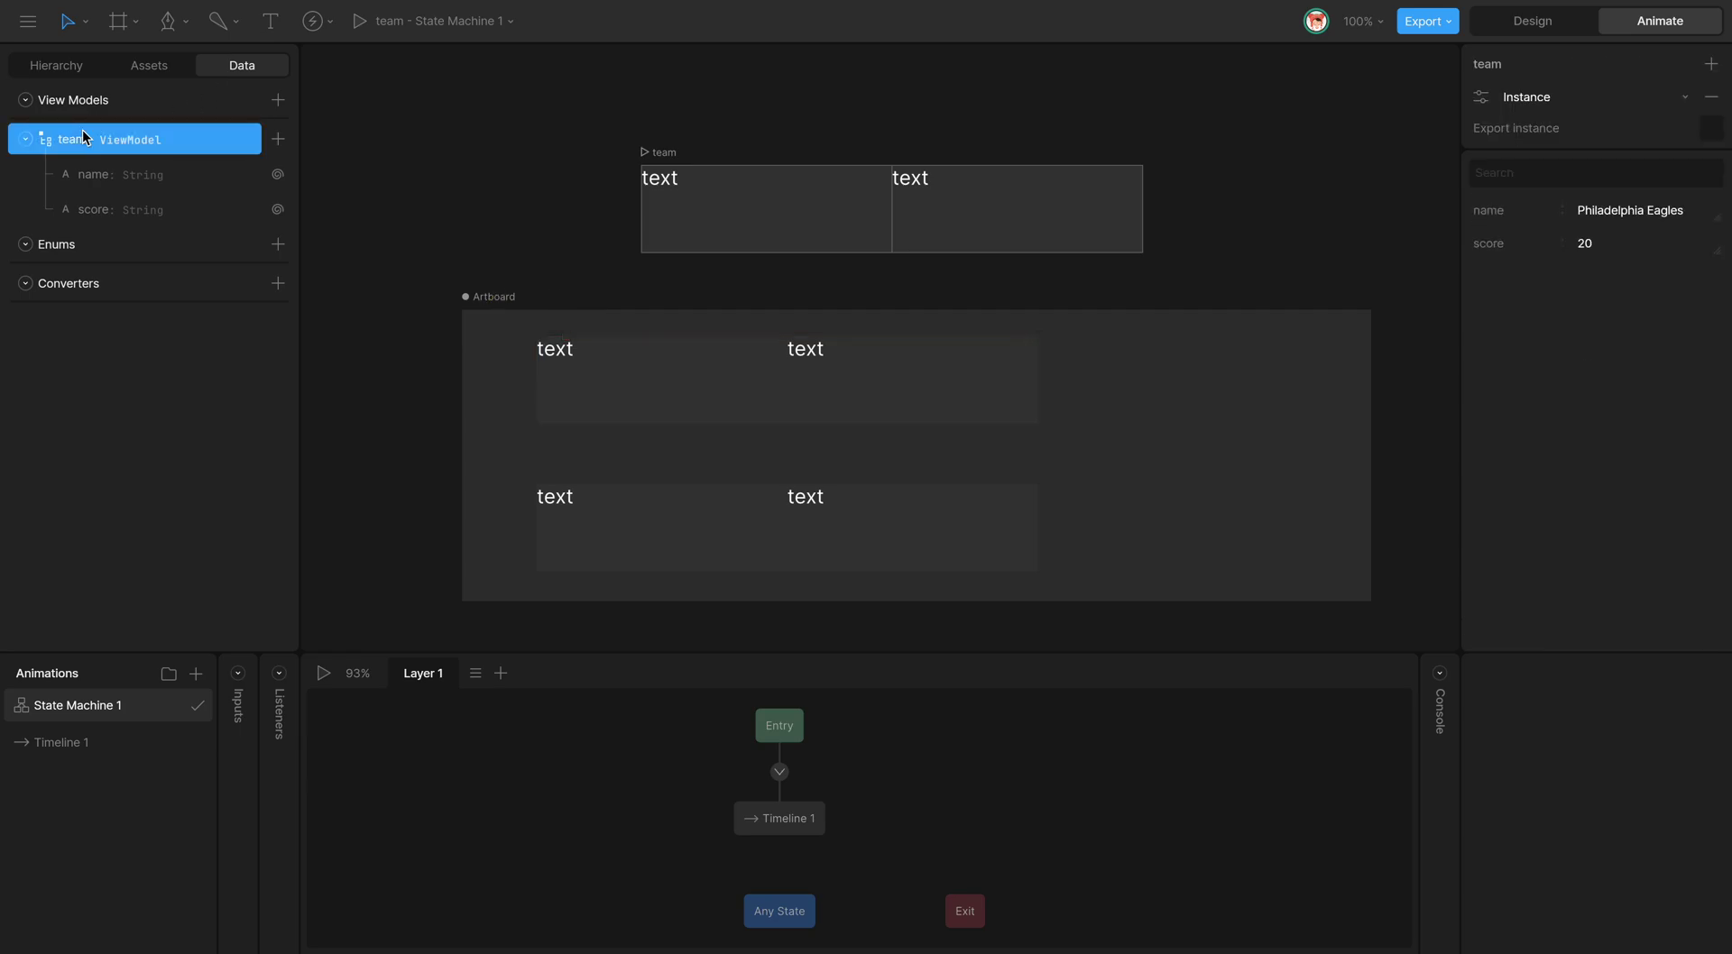
click(1480, 97)
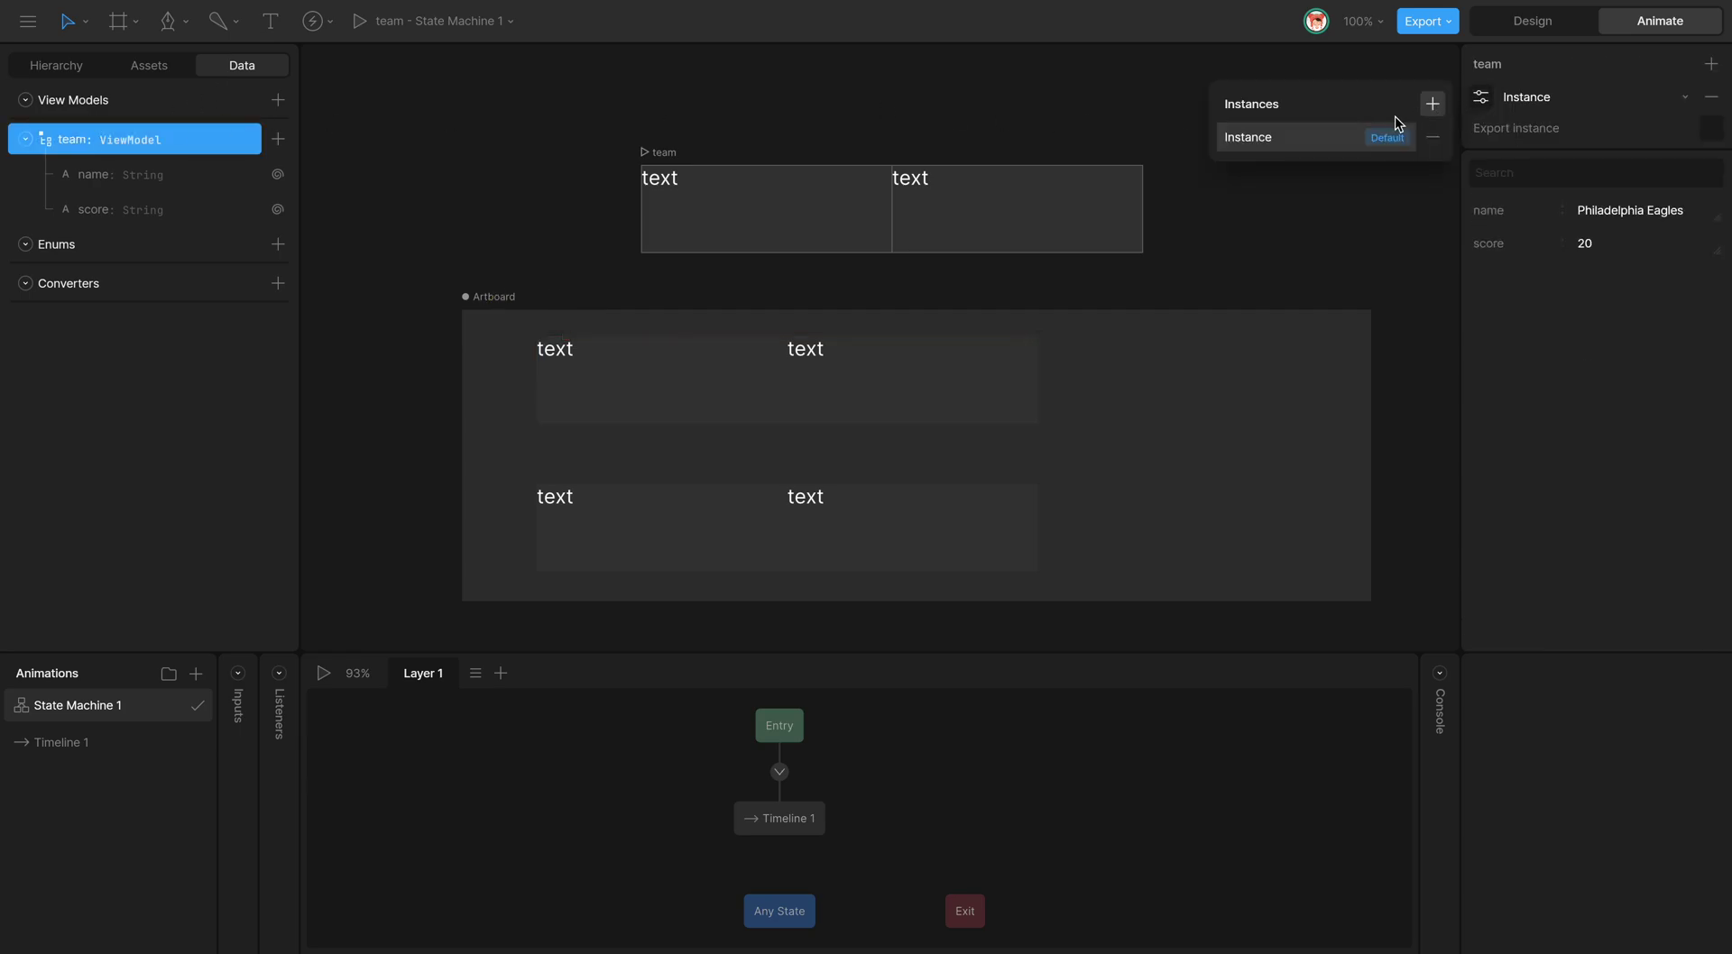
double_click(1269, 134)
text(eagles)
key(Return)
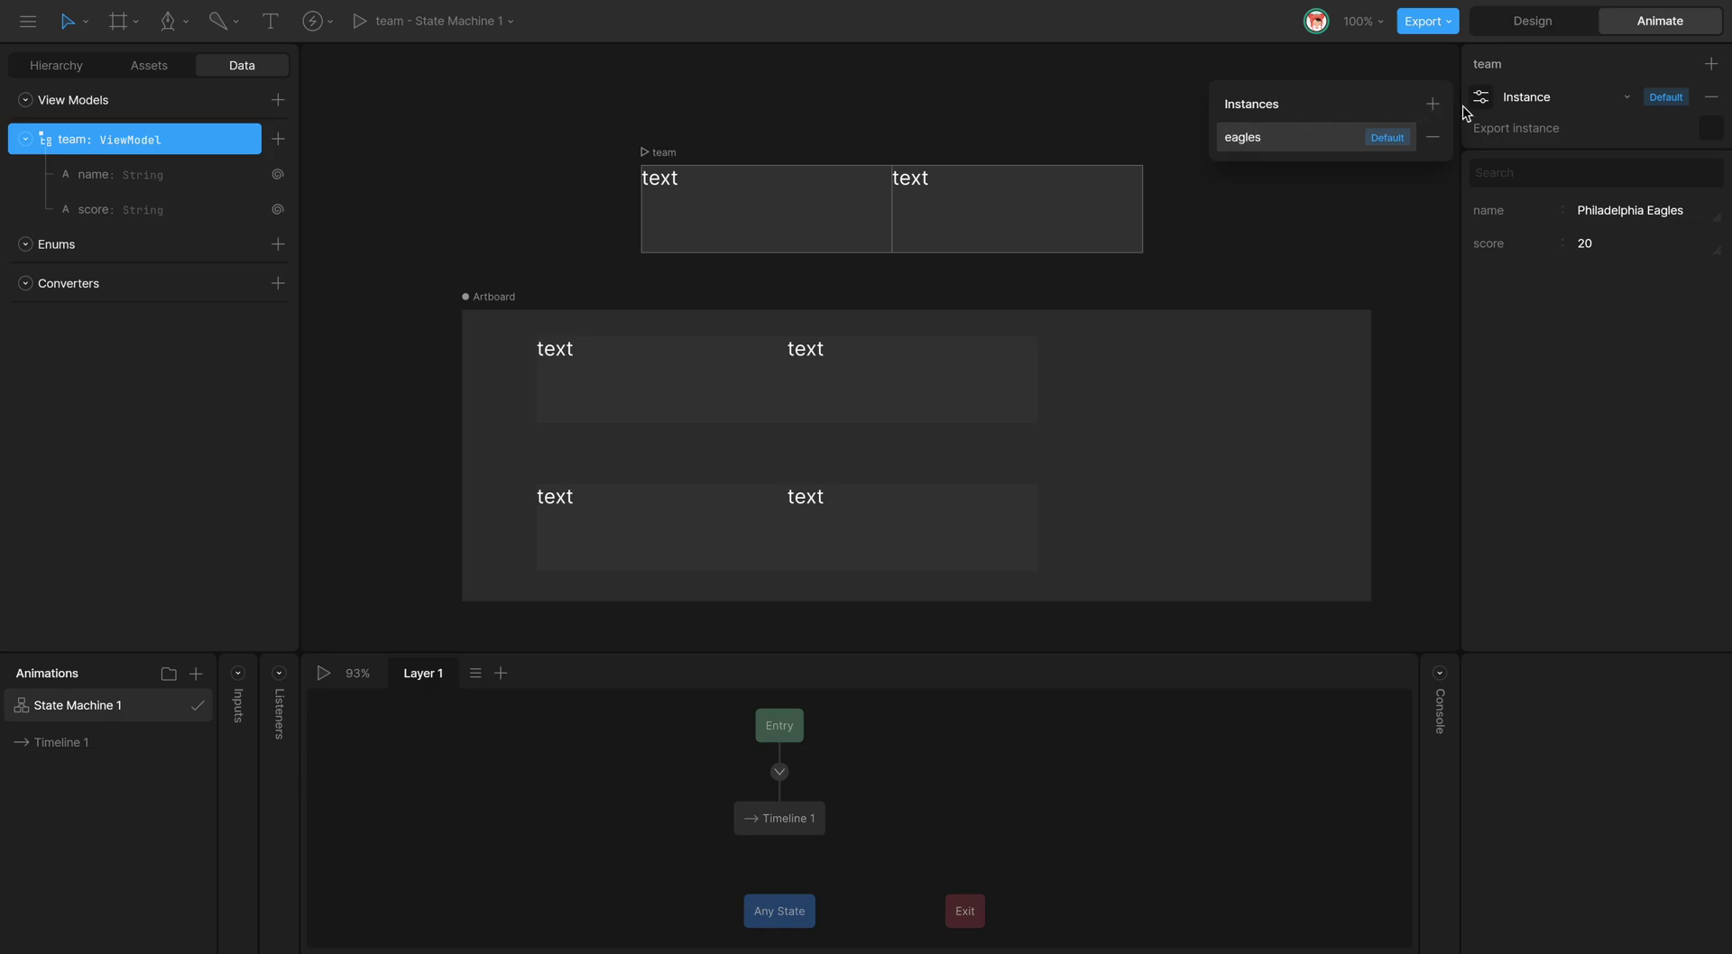
click(1433, 103)
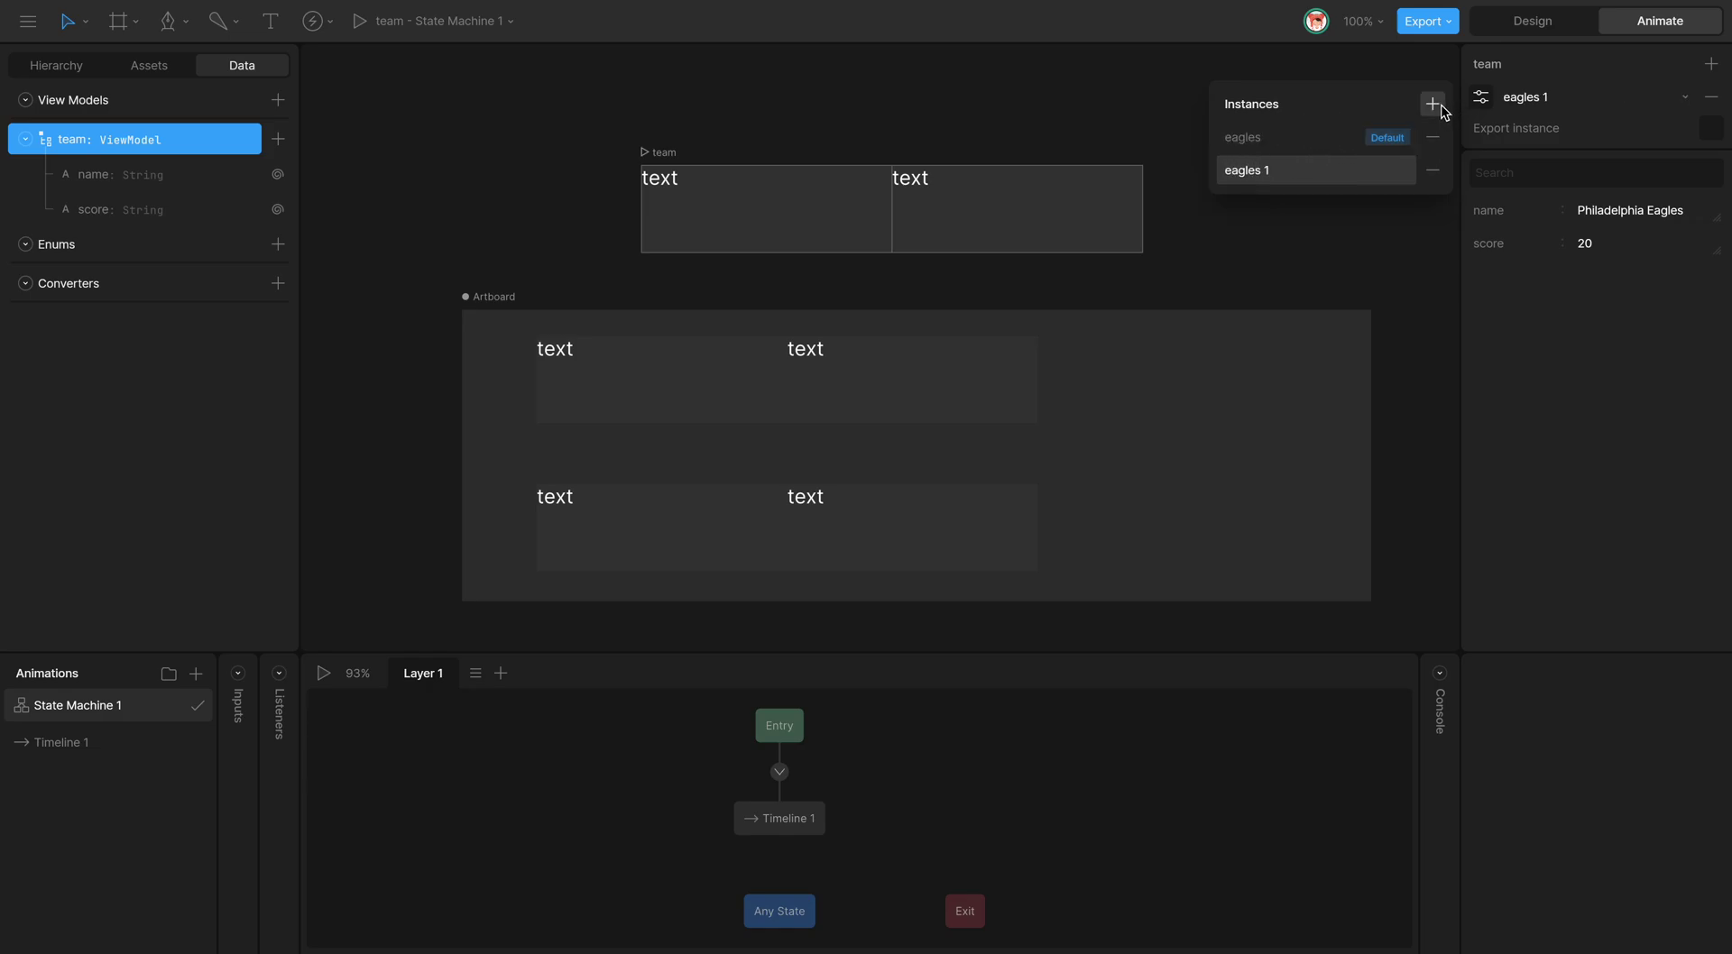
double_click(1256, 175)
text(chiefs)
key(Return)
Set the chiefs instance's name to 'Kansas City Chiefs' and score to 10.
click(1640, 97)
click(1553, 177)
click(1668, 213)
text(Kansas Cit)
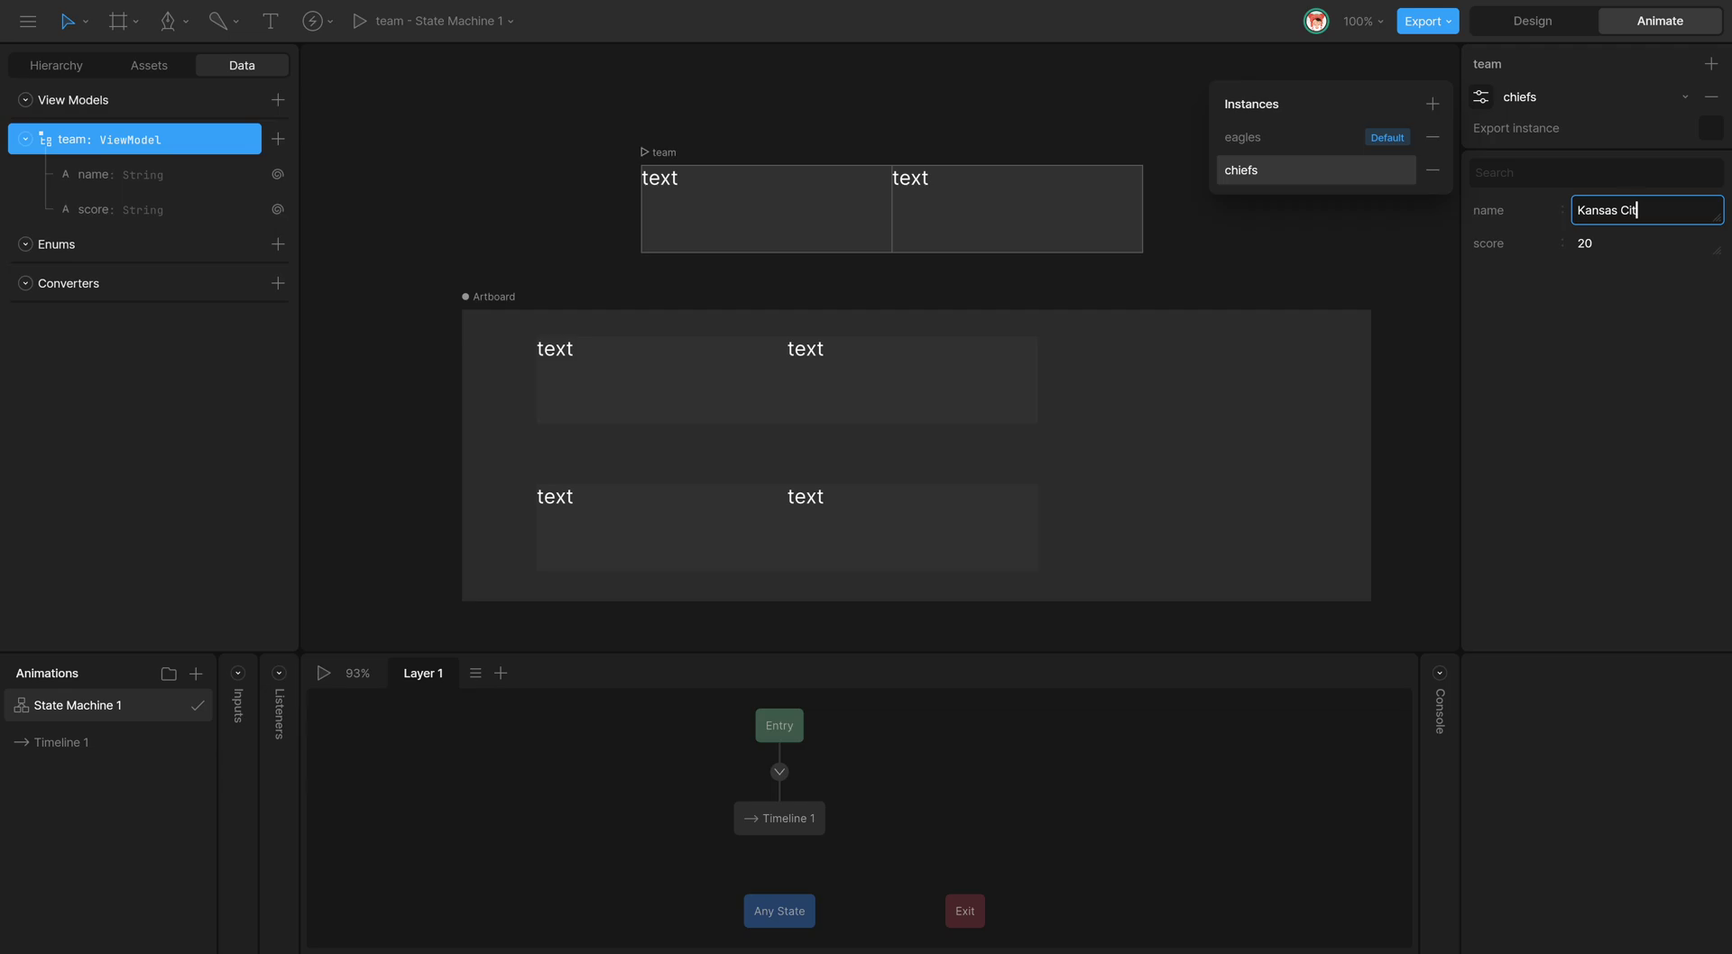
text(y Chiefs)
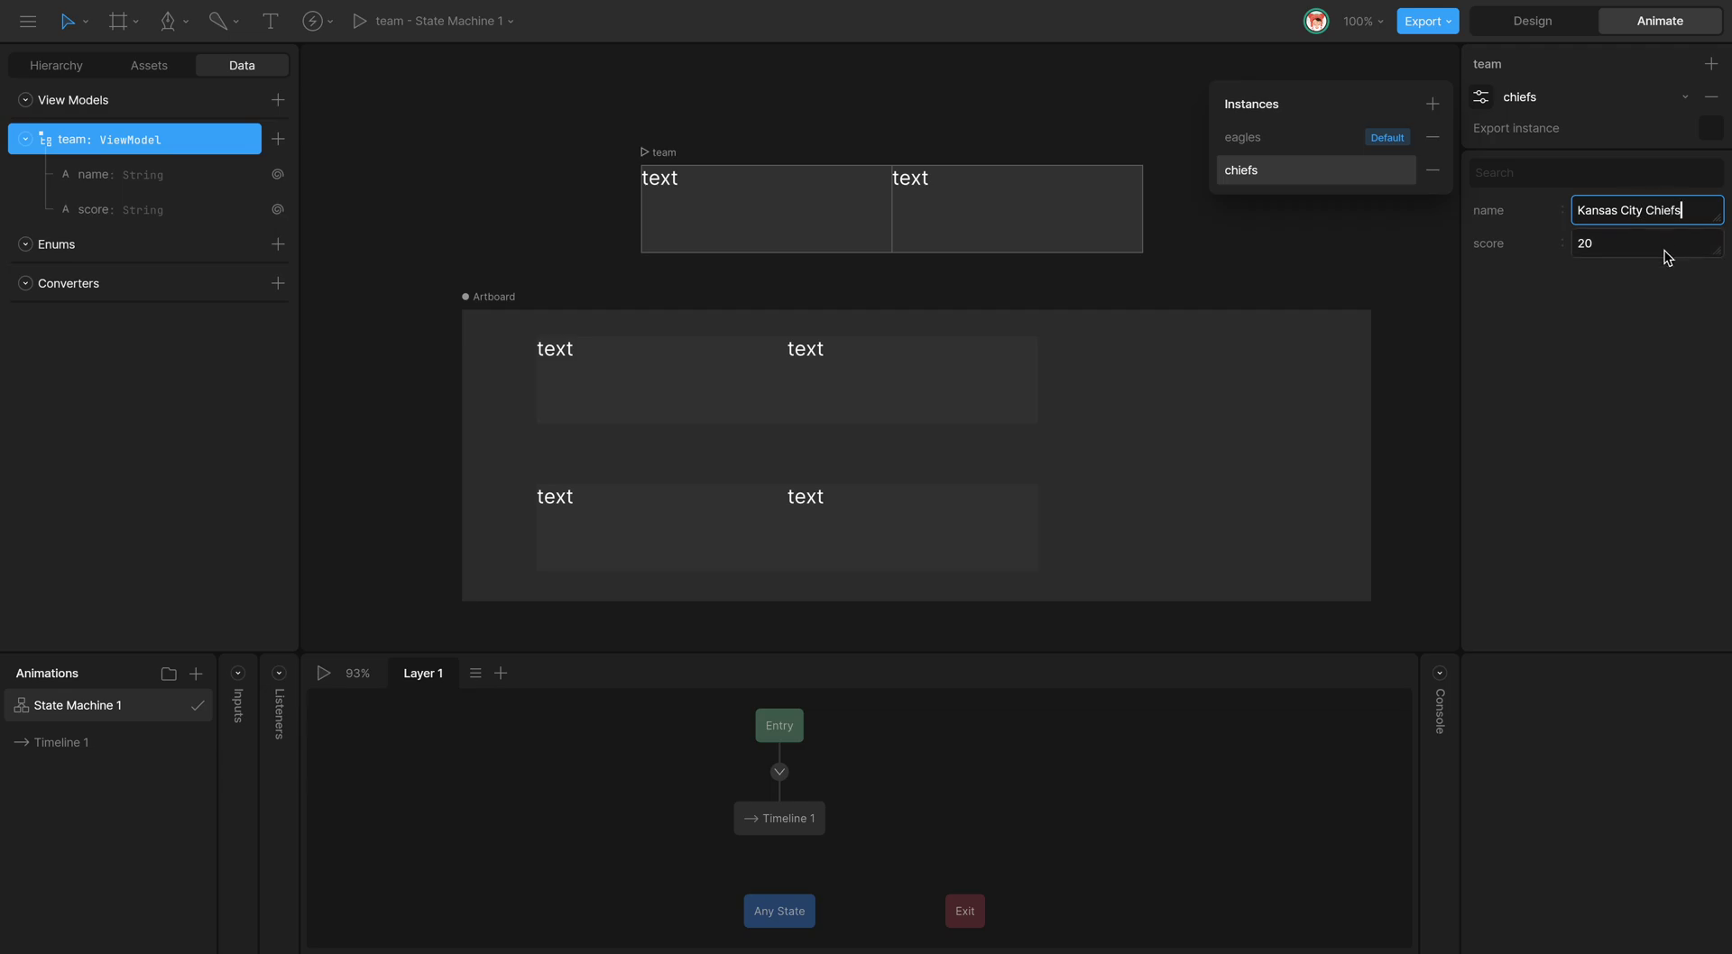
click(1644, 252)
text(10)
key(Return)
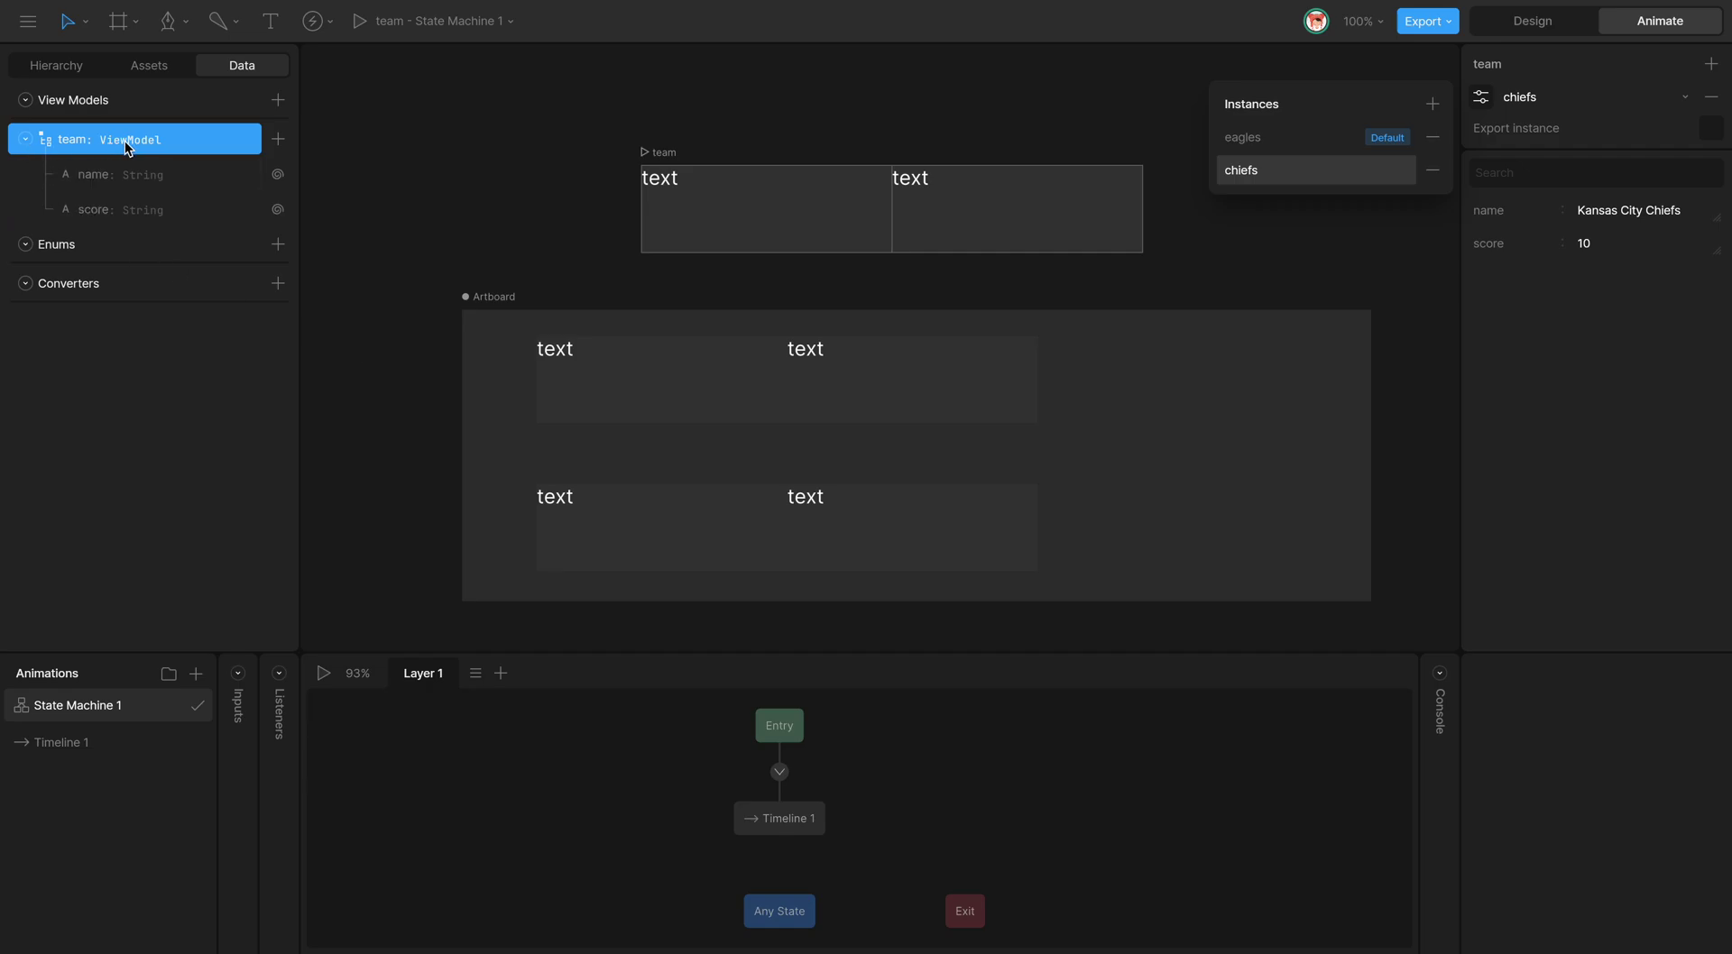
Create a view model named 'main' and rename the new artboard to 'main'.
click(278, 99)
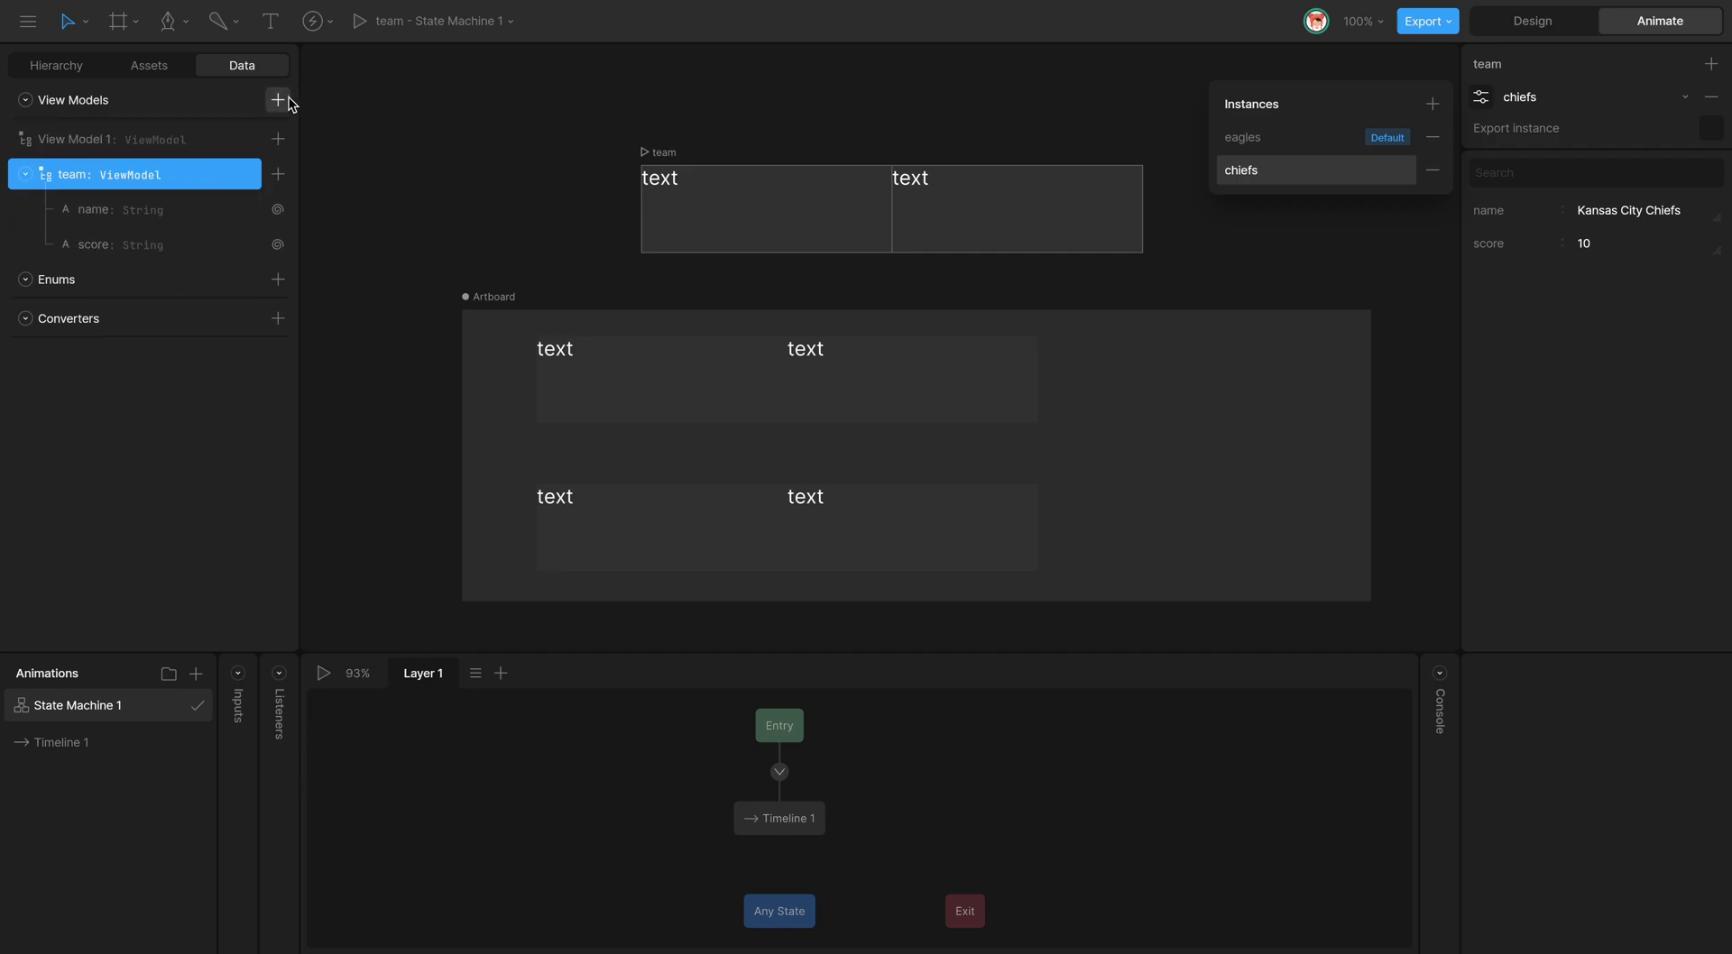
double_click(94, 144)
text(main)
key(Return)
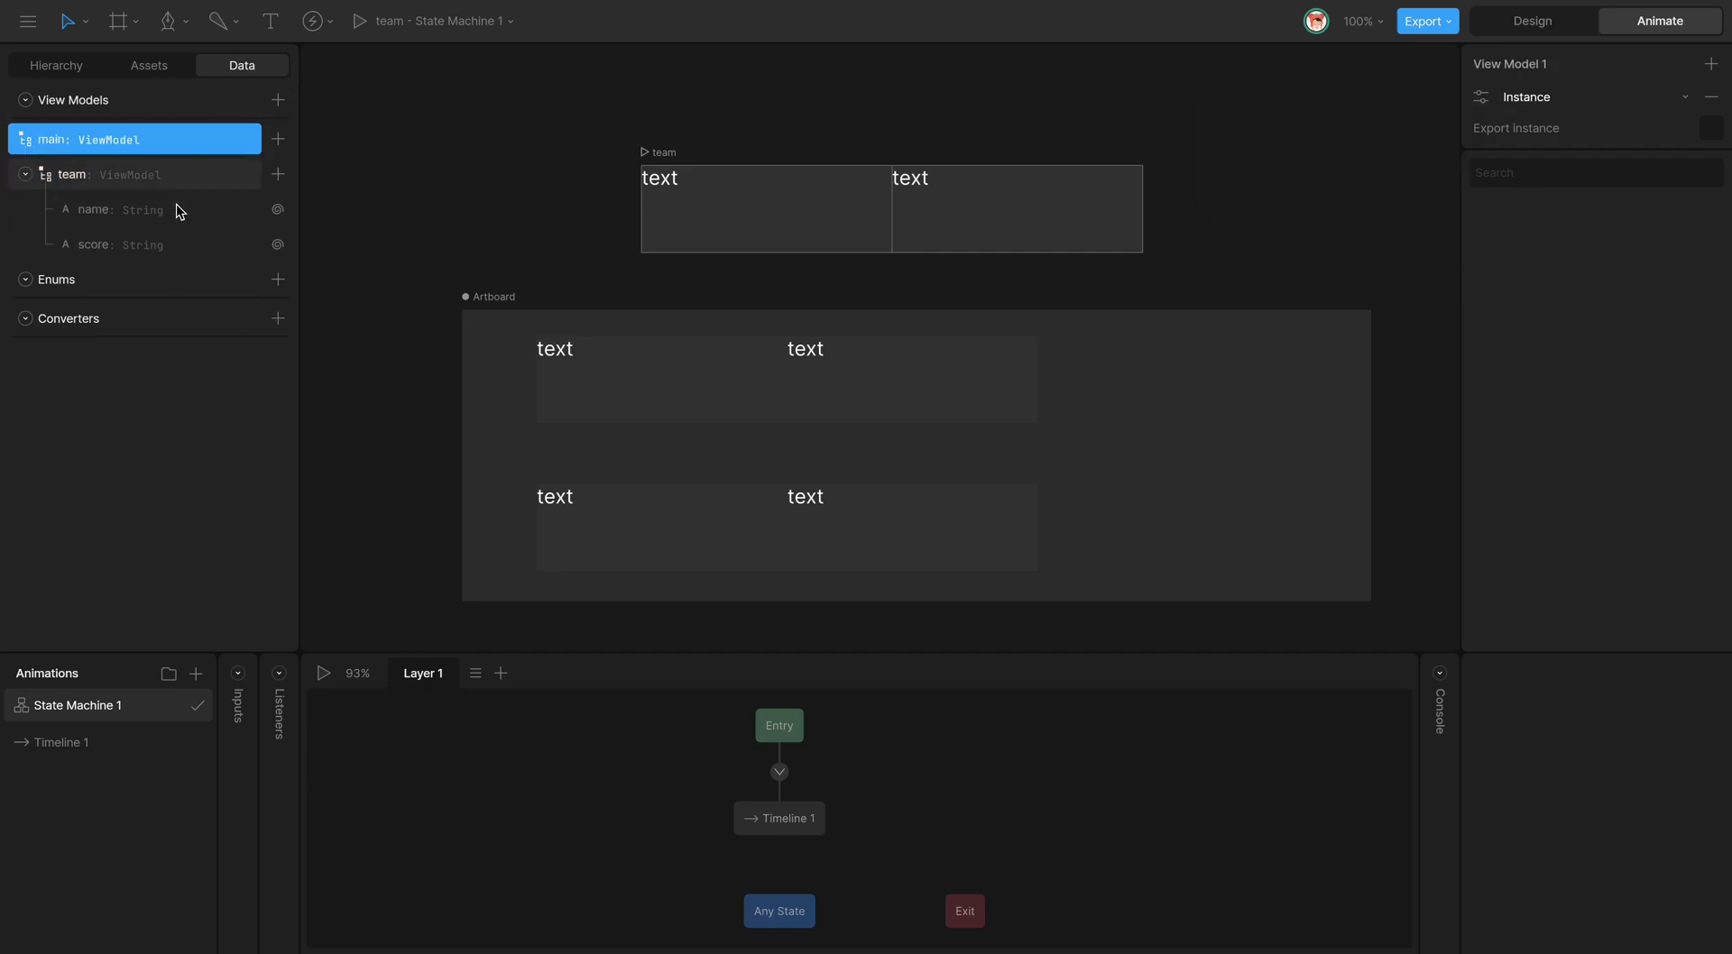
double_click(494, 296)
text(ma)
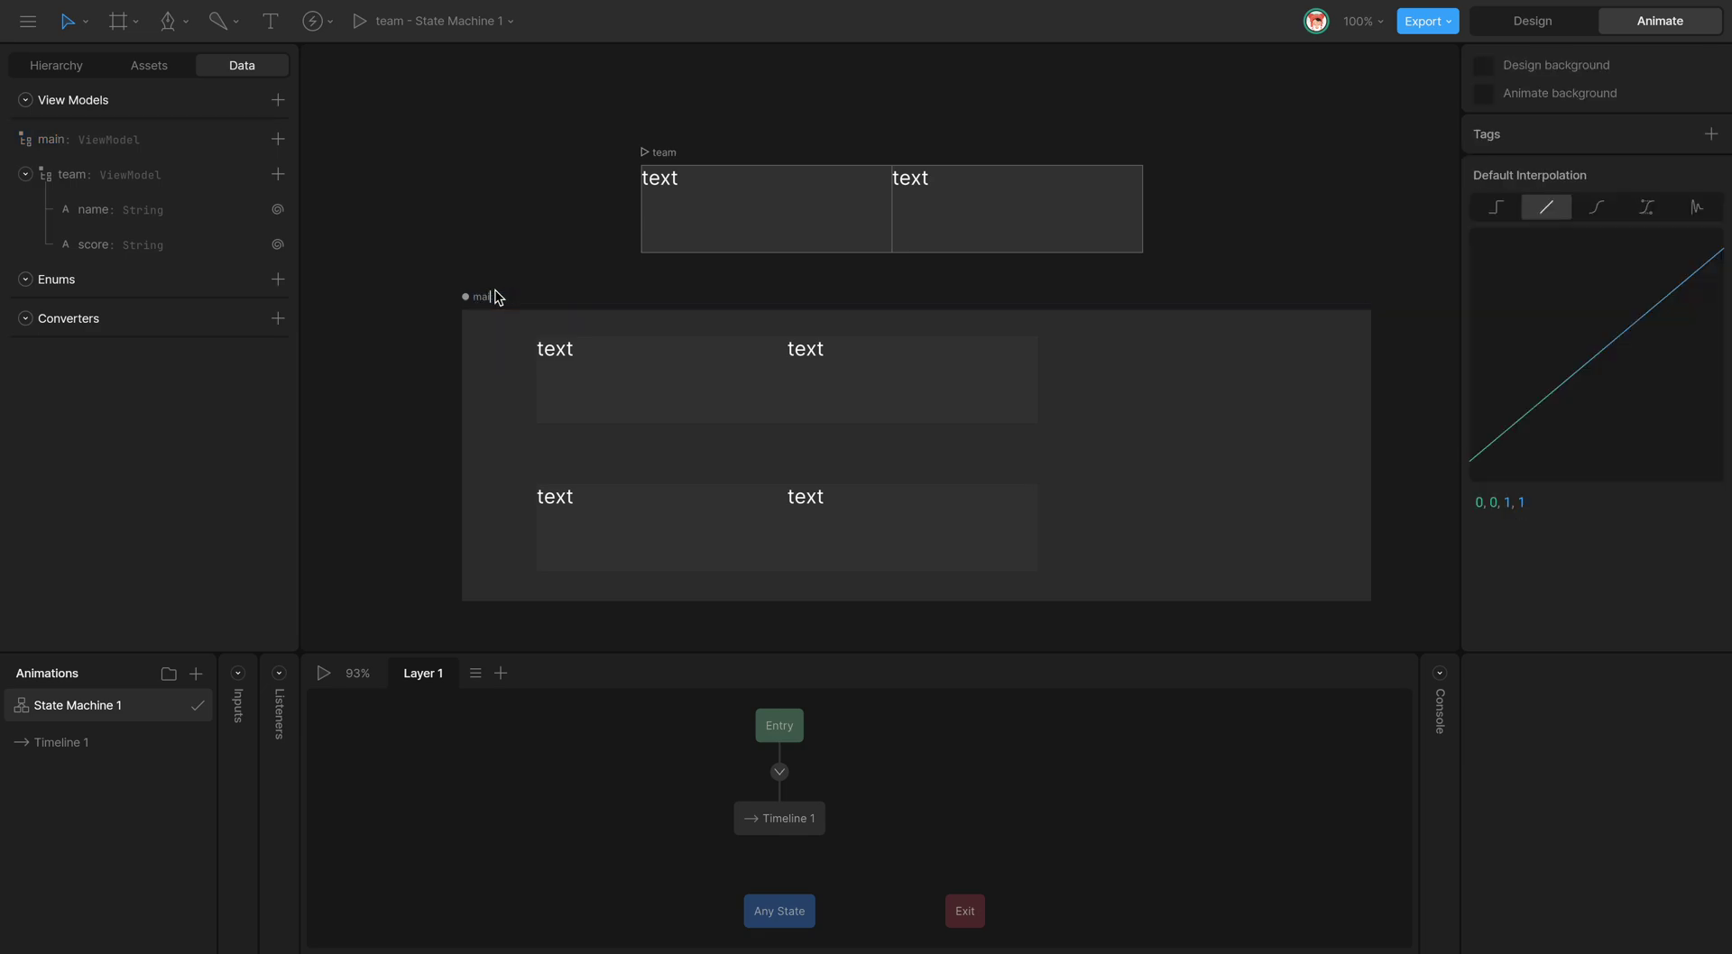
text(in)
key(Return)
Add two team-type properties to the main view model.
click(85, 142)
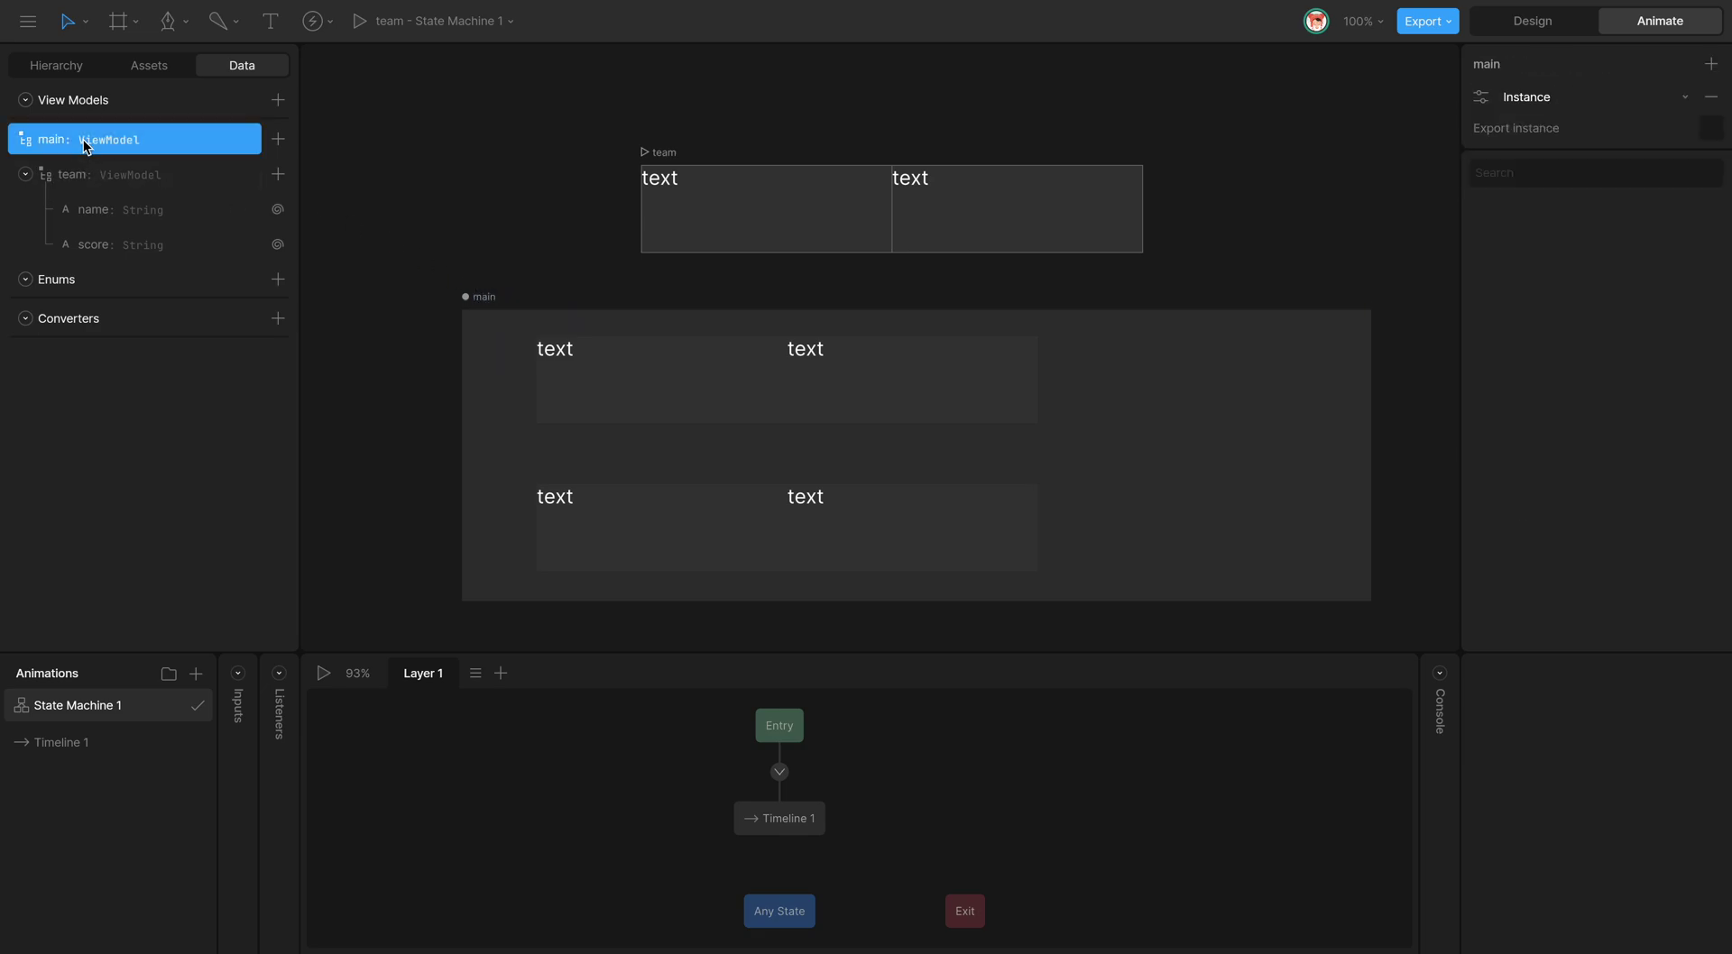
click(278, 138)
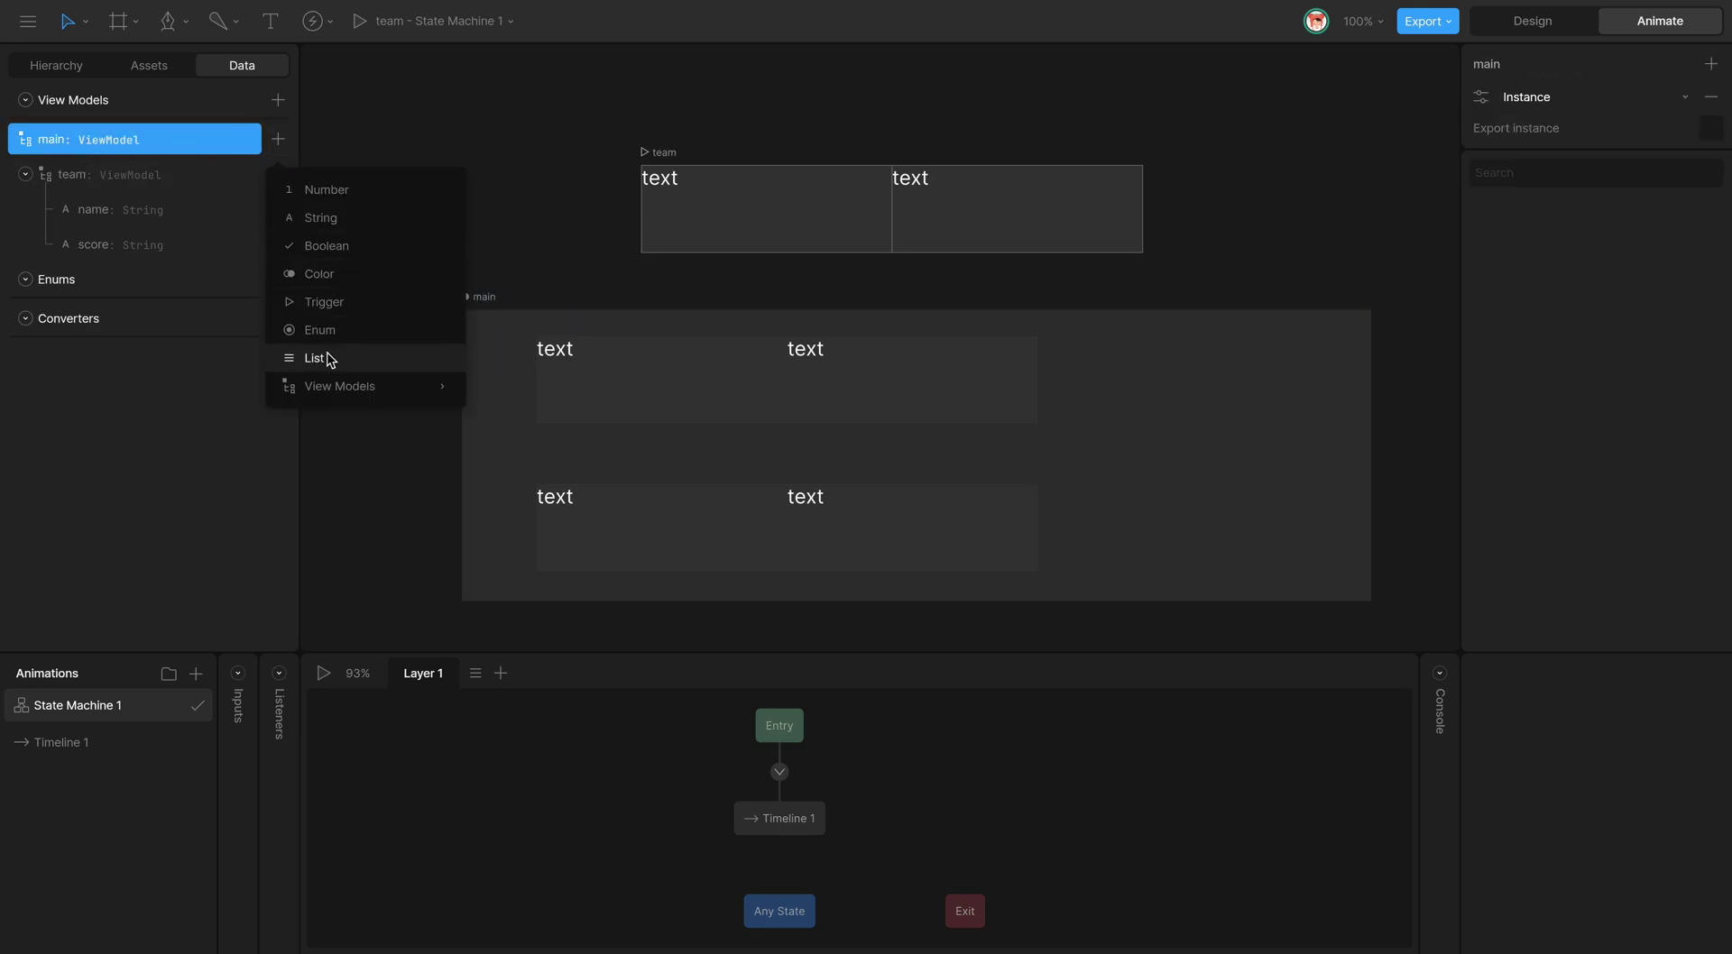
mouse_move(343, 387)
click(521, 387)
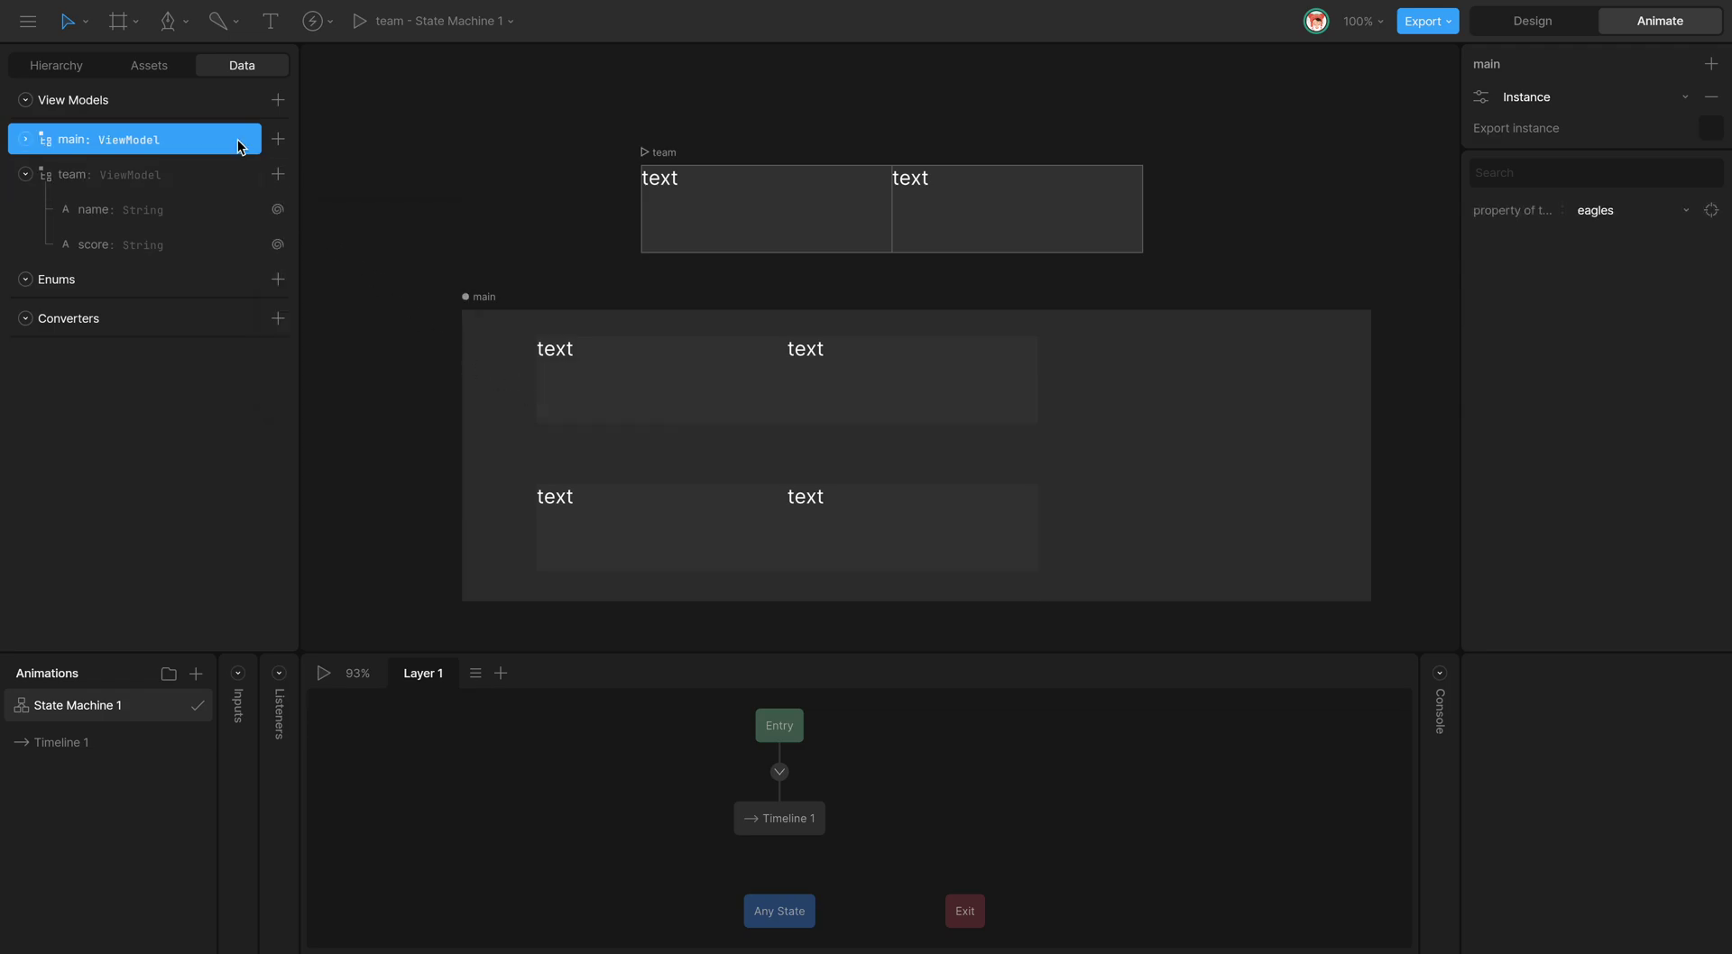
click(24, 141)
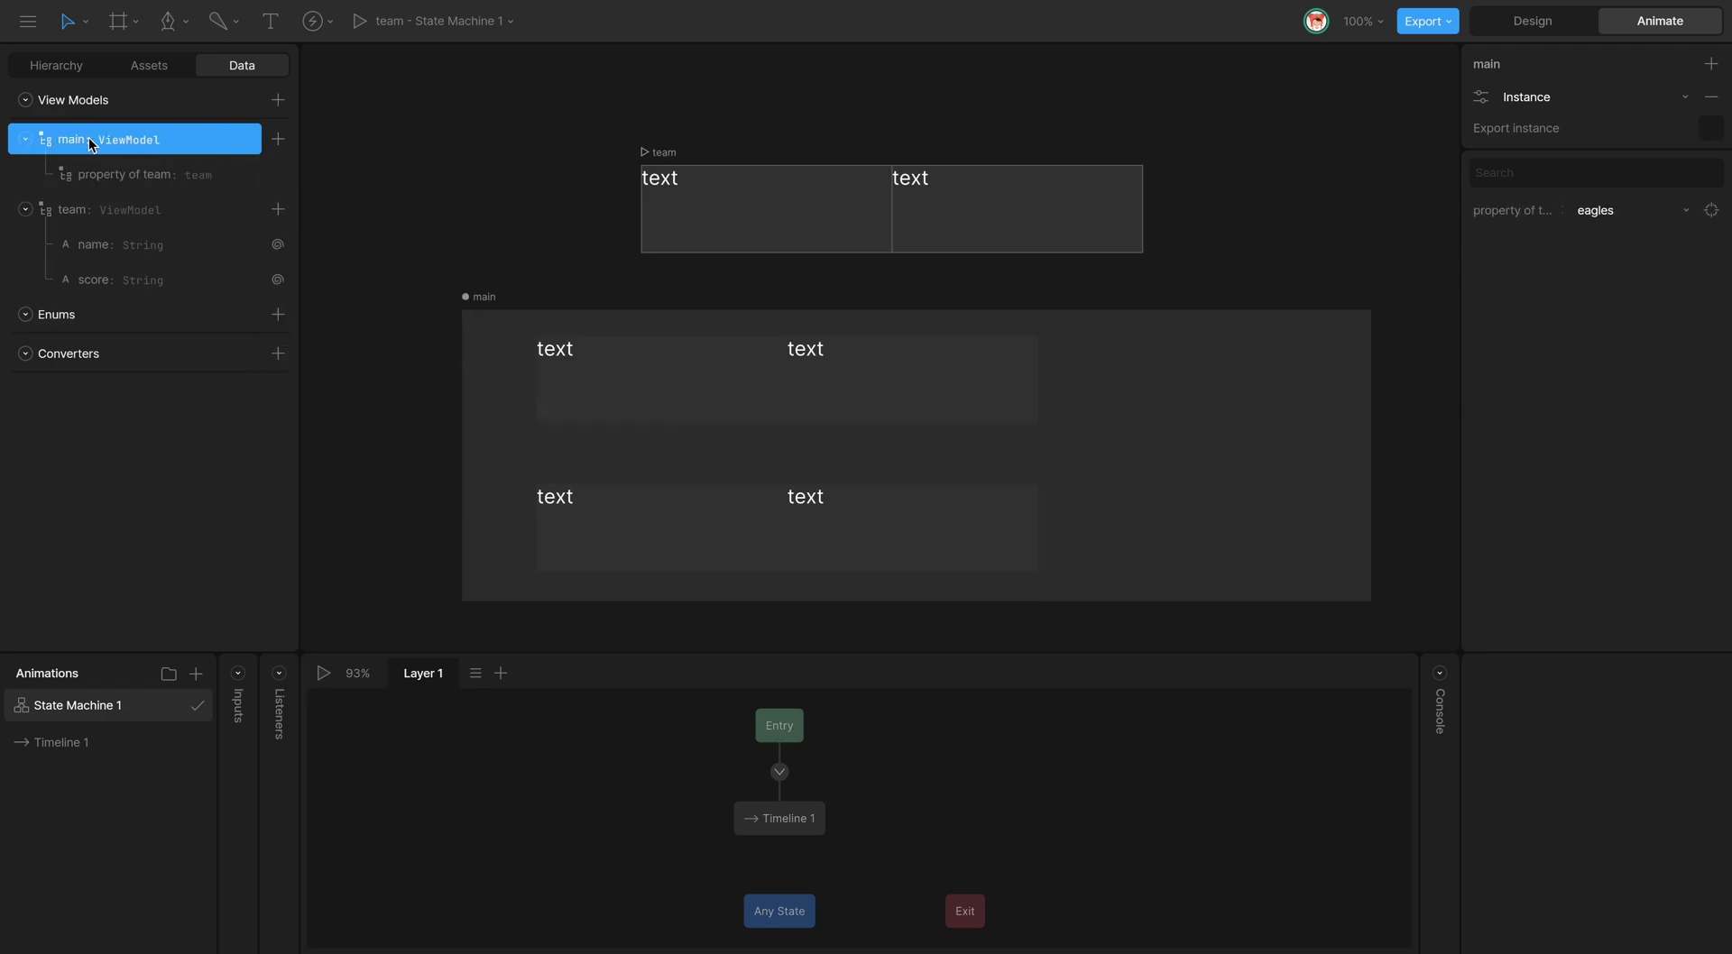
click(280, 141)
mouse_move(368, 386)
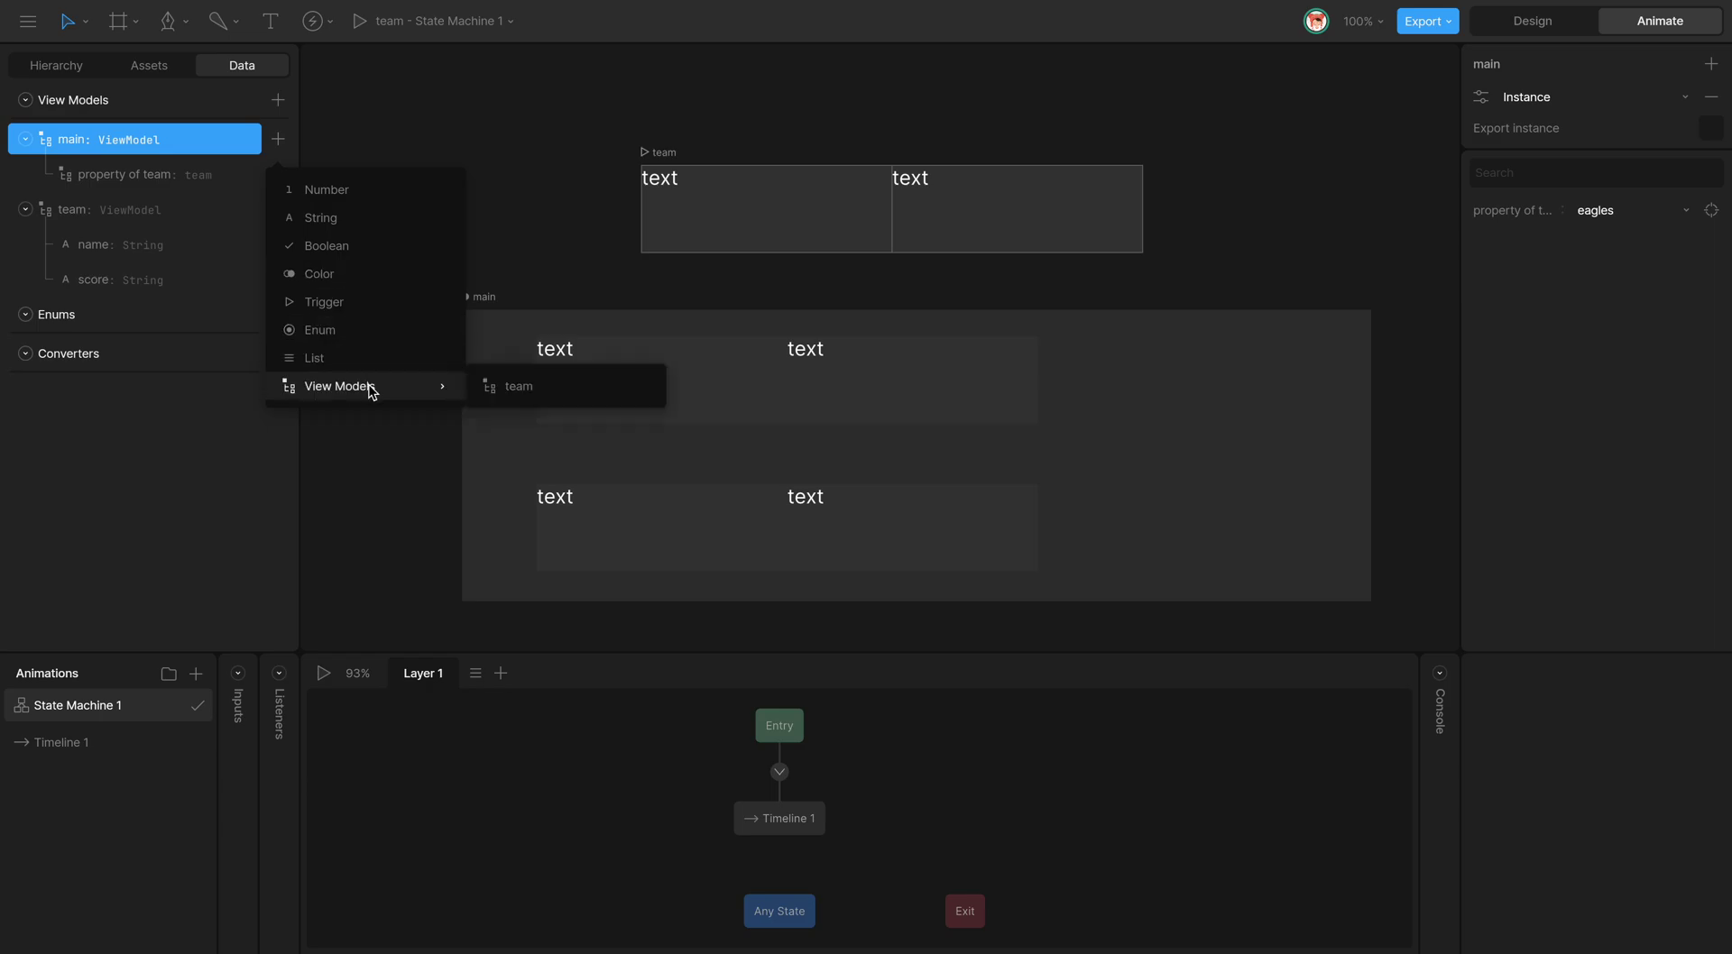
click(519, 388)
Name the properties 'eagles' and 'chiefs', with chiefs using the chiefs instance.
double_click(152, 173)
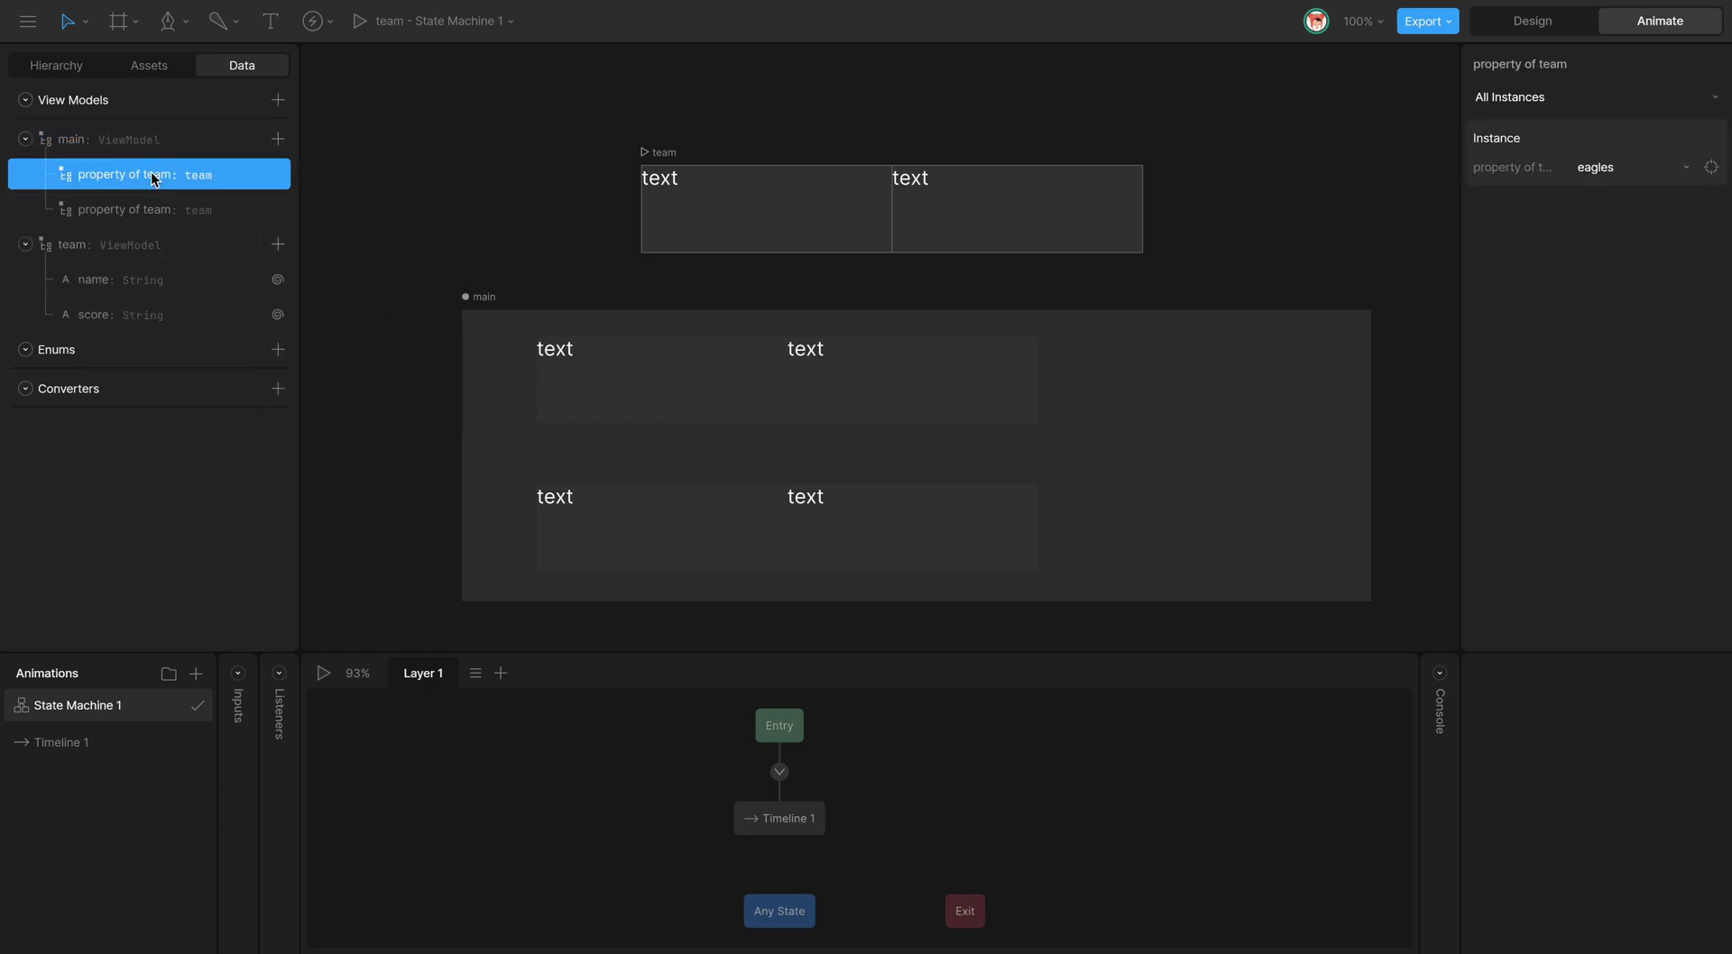
text(eagles)
double_click(156, 204)
text(ch)
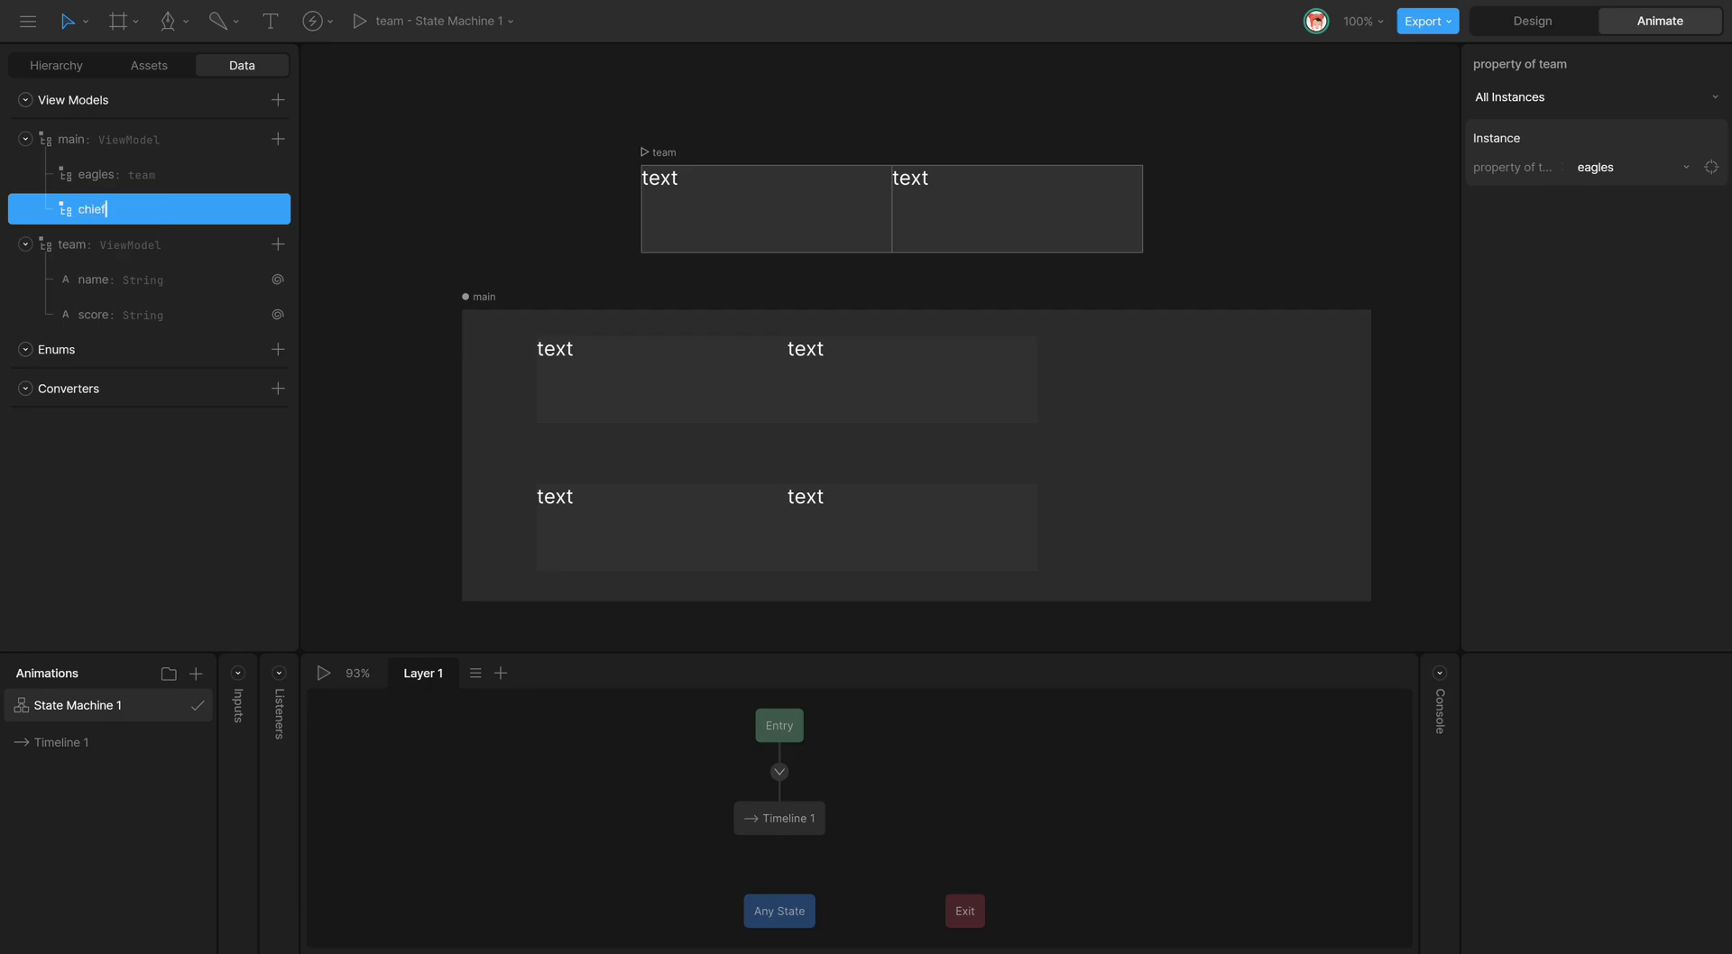
click(142, 174)
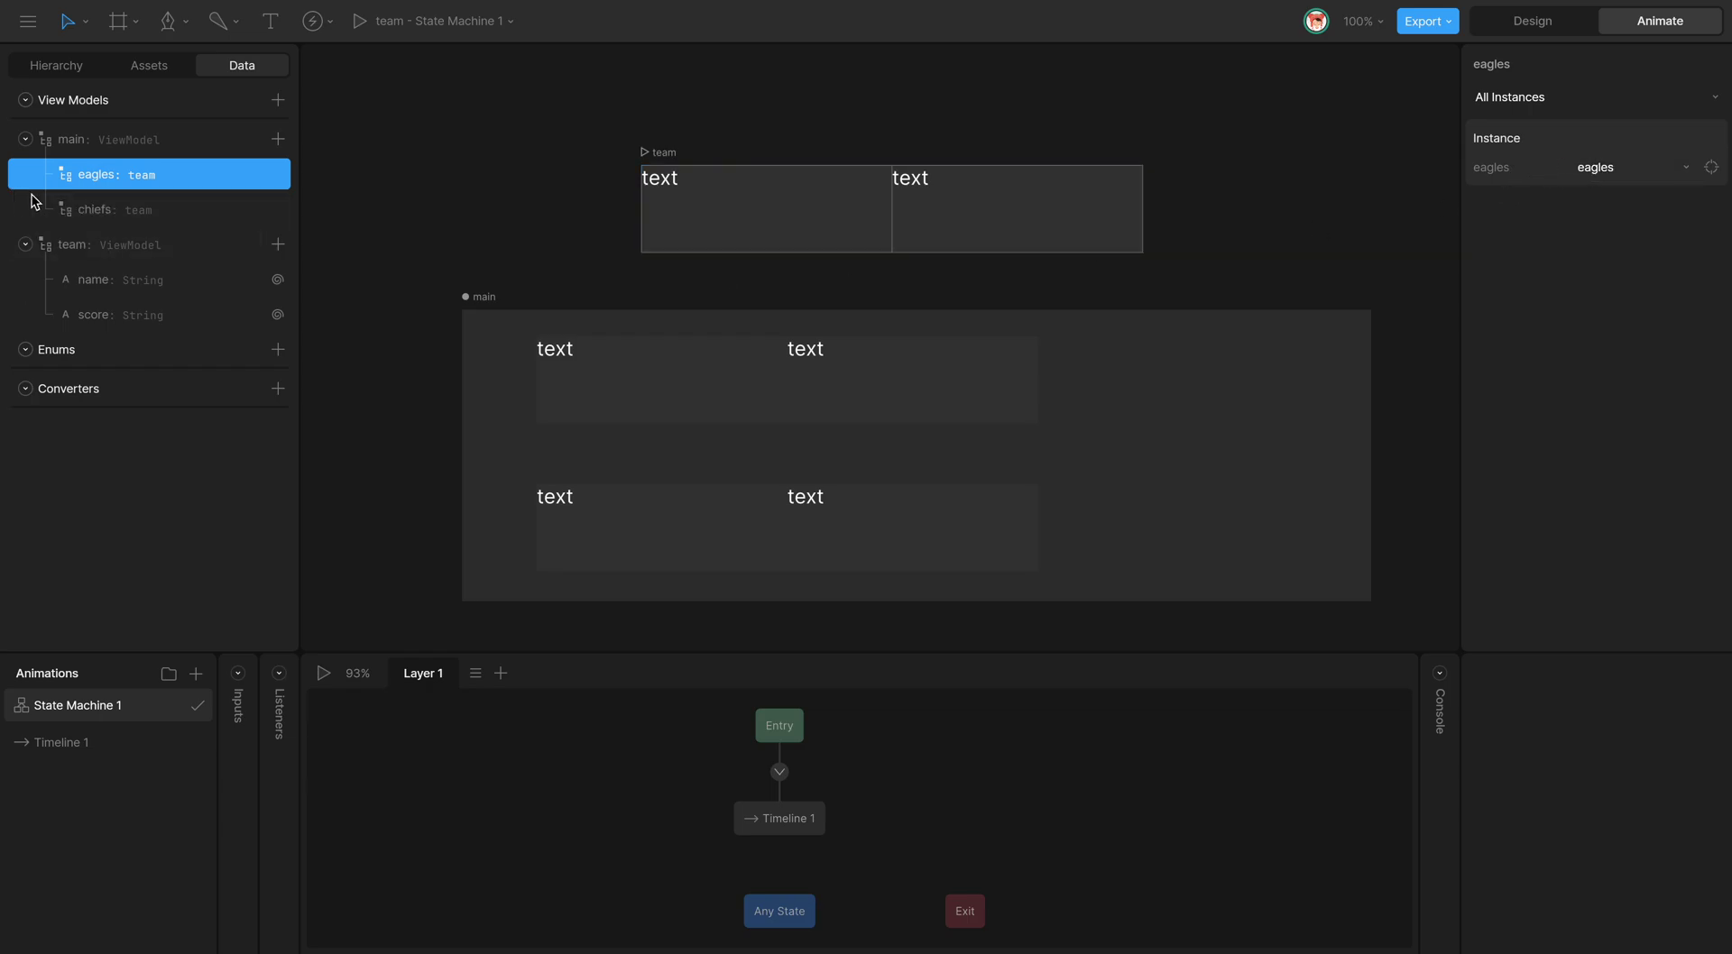
click(117, 213)
click(1655, 166)
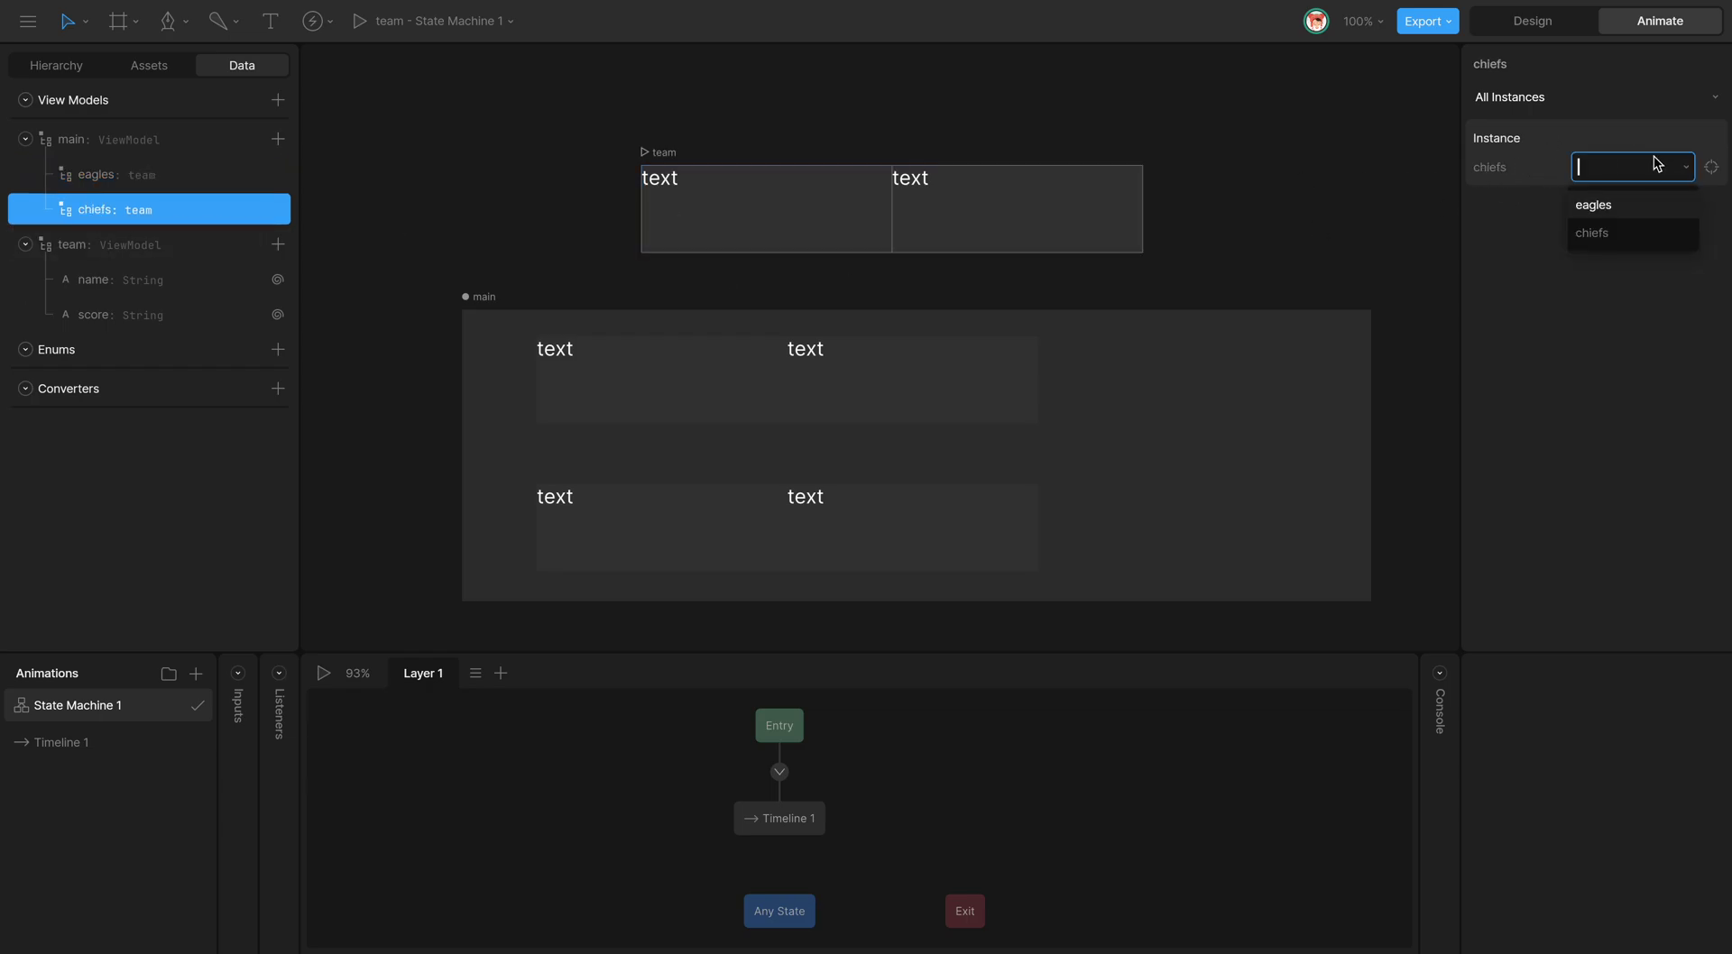
click(1636, 234)
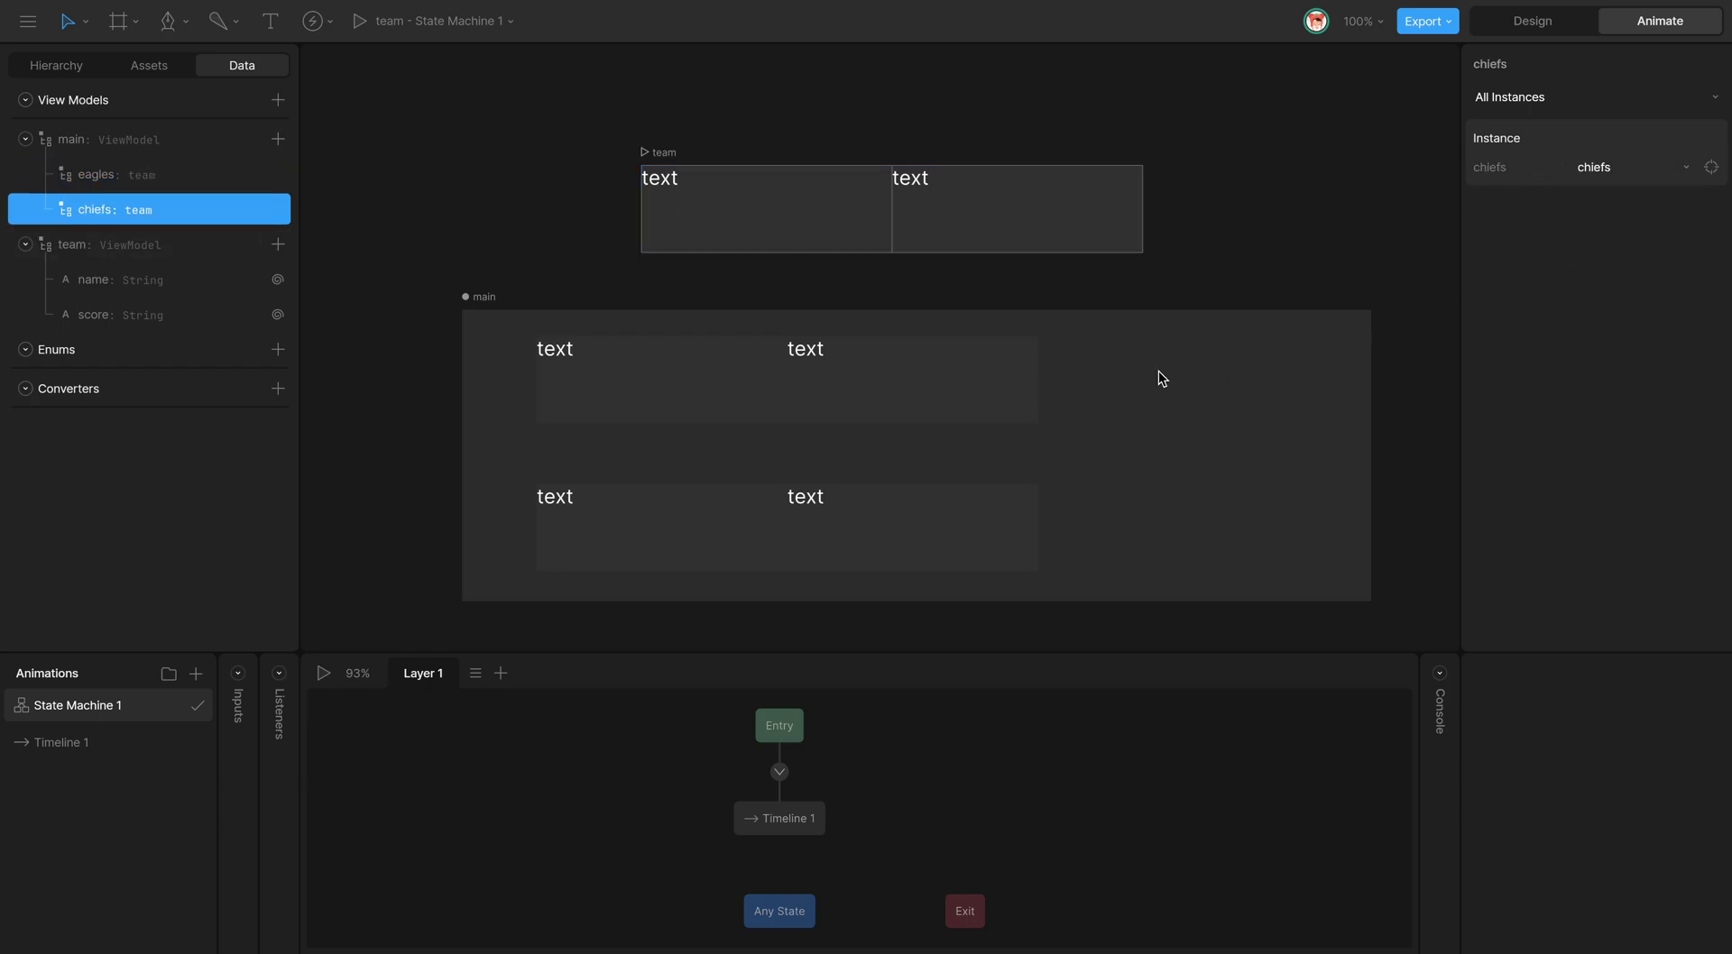
Bind the upper team row's data context to main > eagles.
click(615, 359)
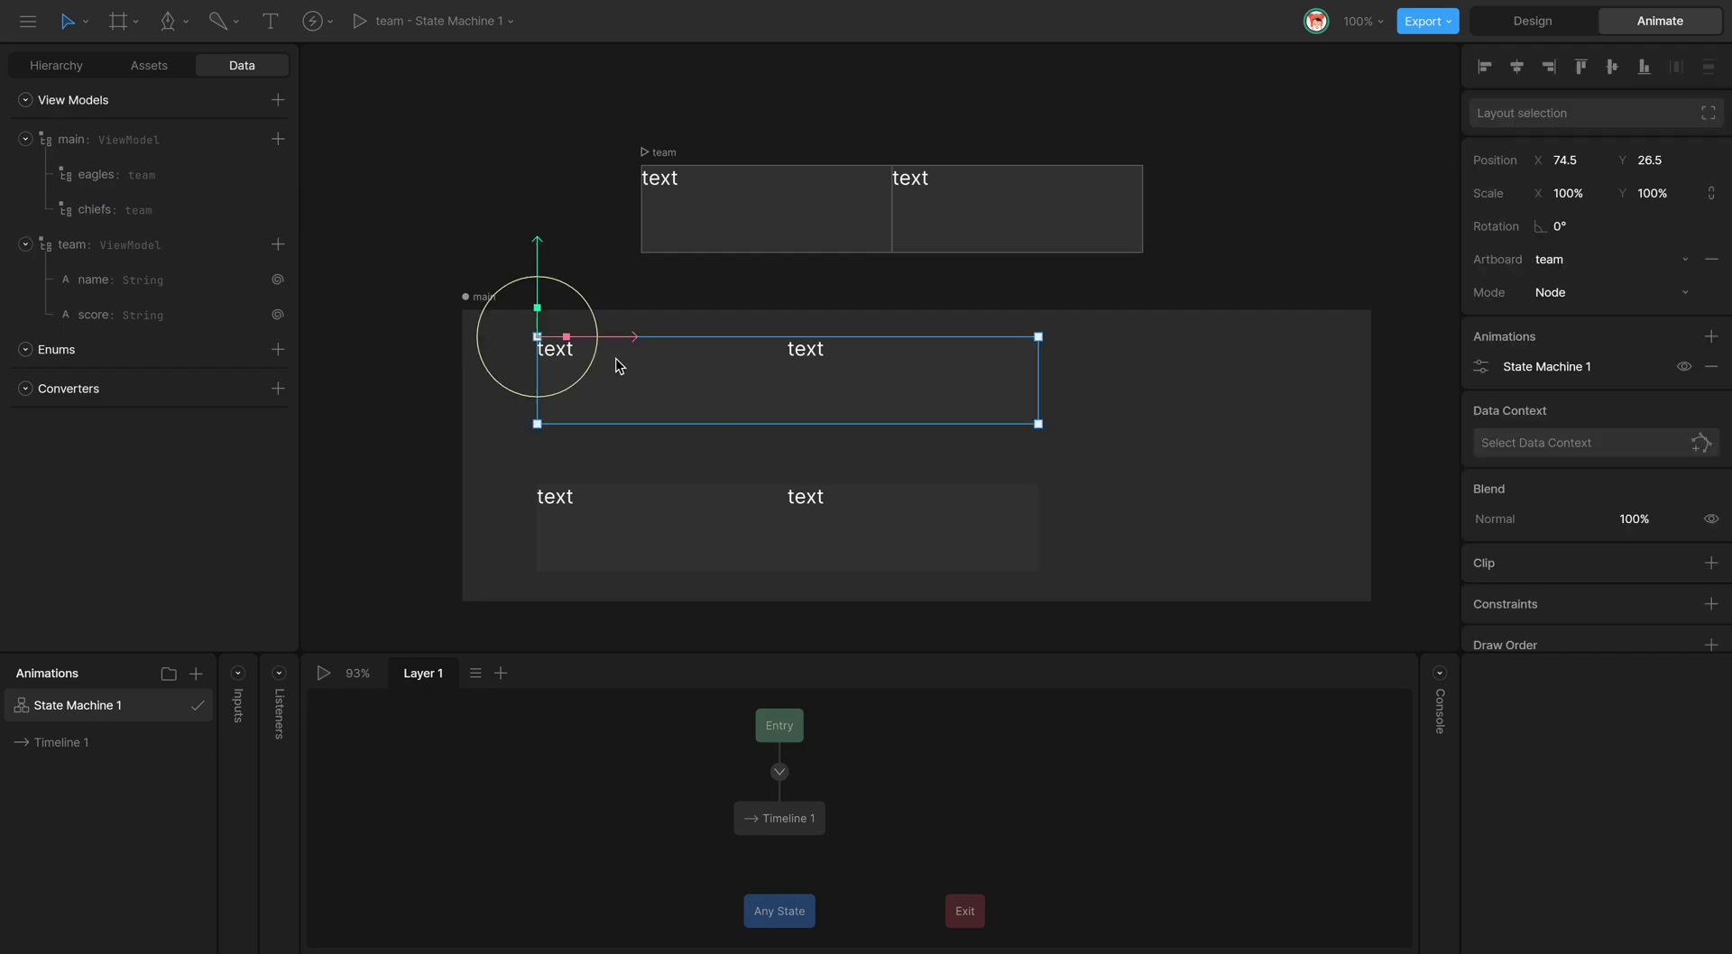
click(1598, 449)
click(438, 59)
click(1267, 891)
Bind the lower team row's data context to main > chiefs.
click(586, 507)
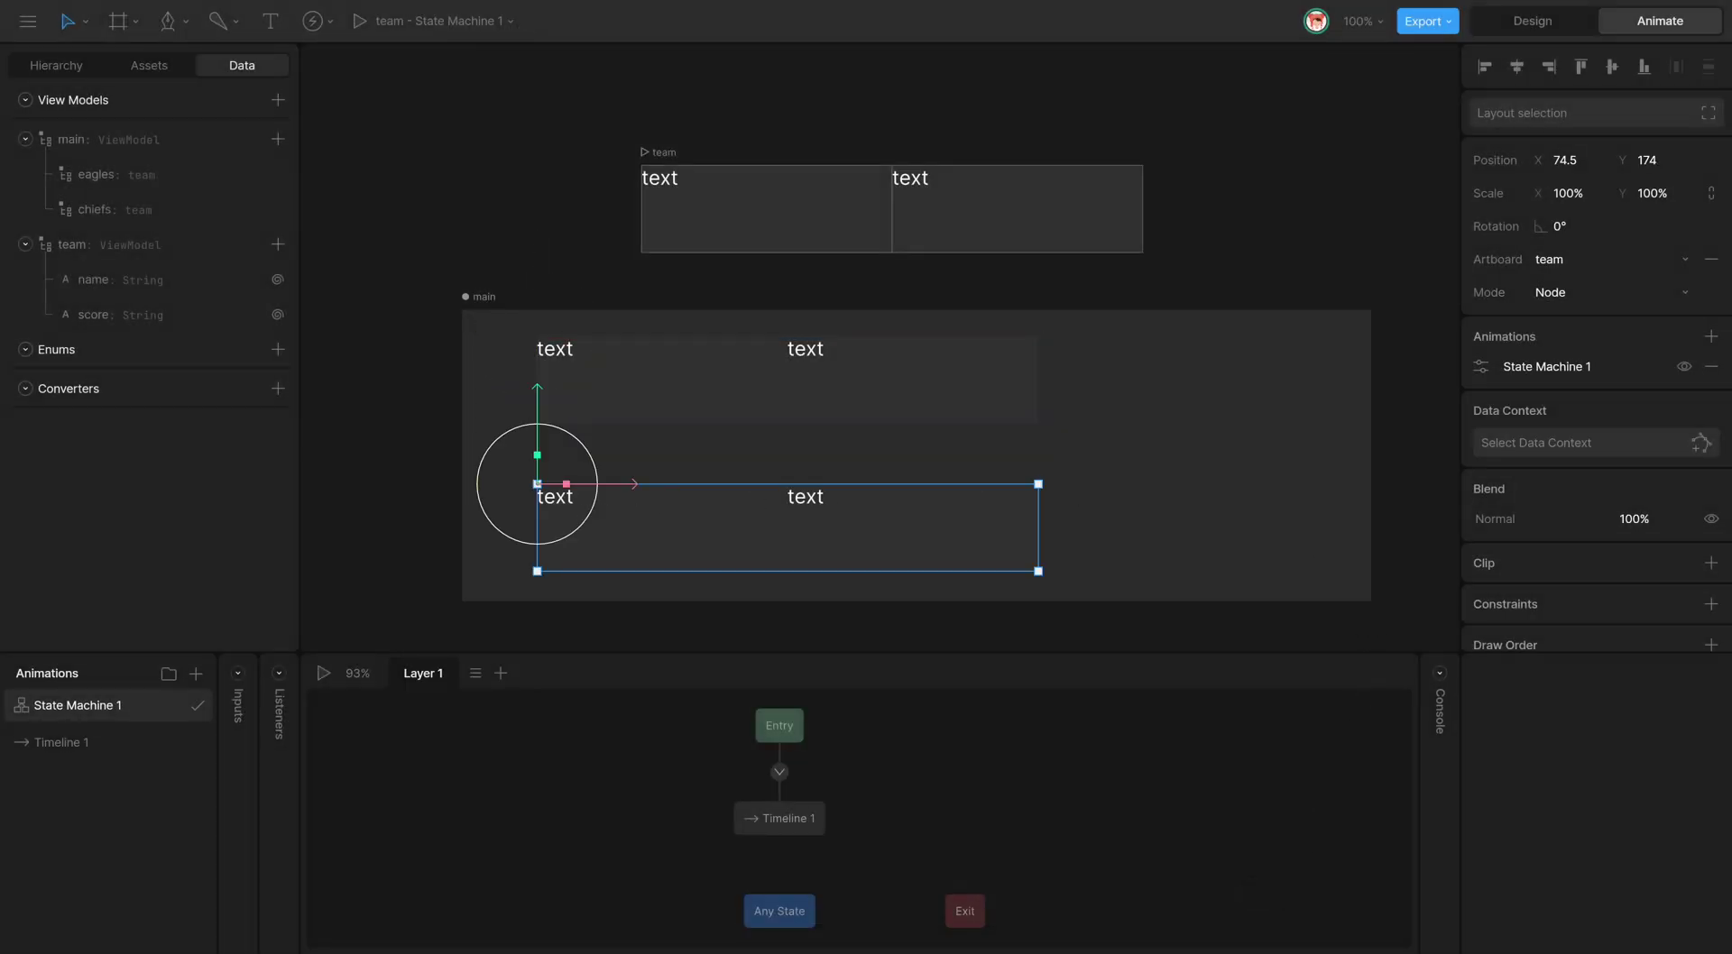
click(1535, 432)
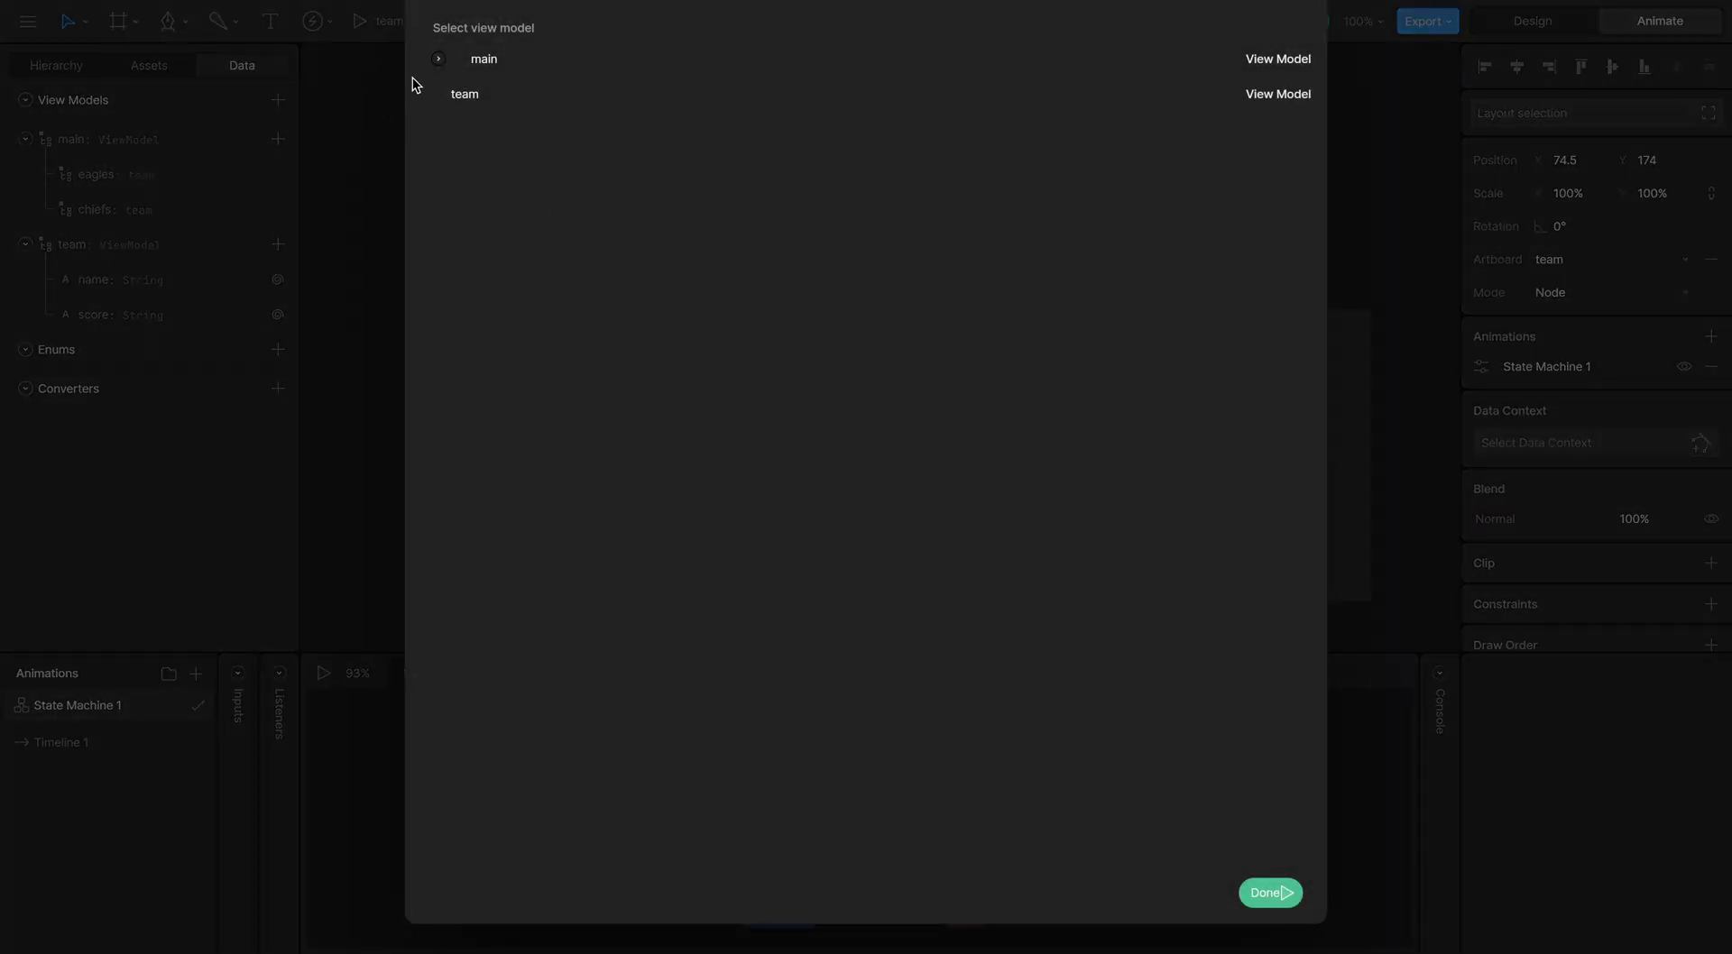
click(438, 59)
click(545, 125)
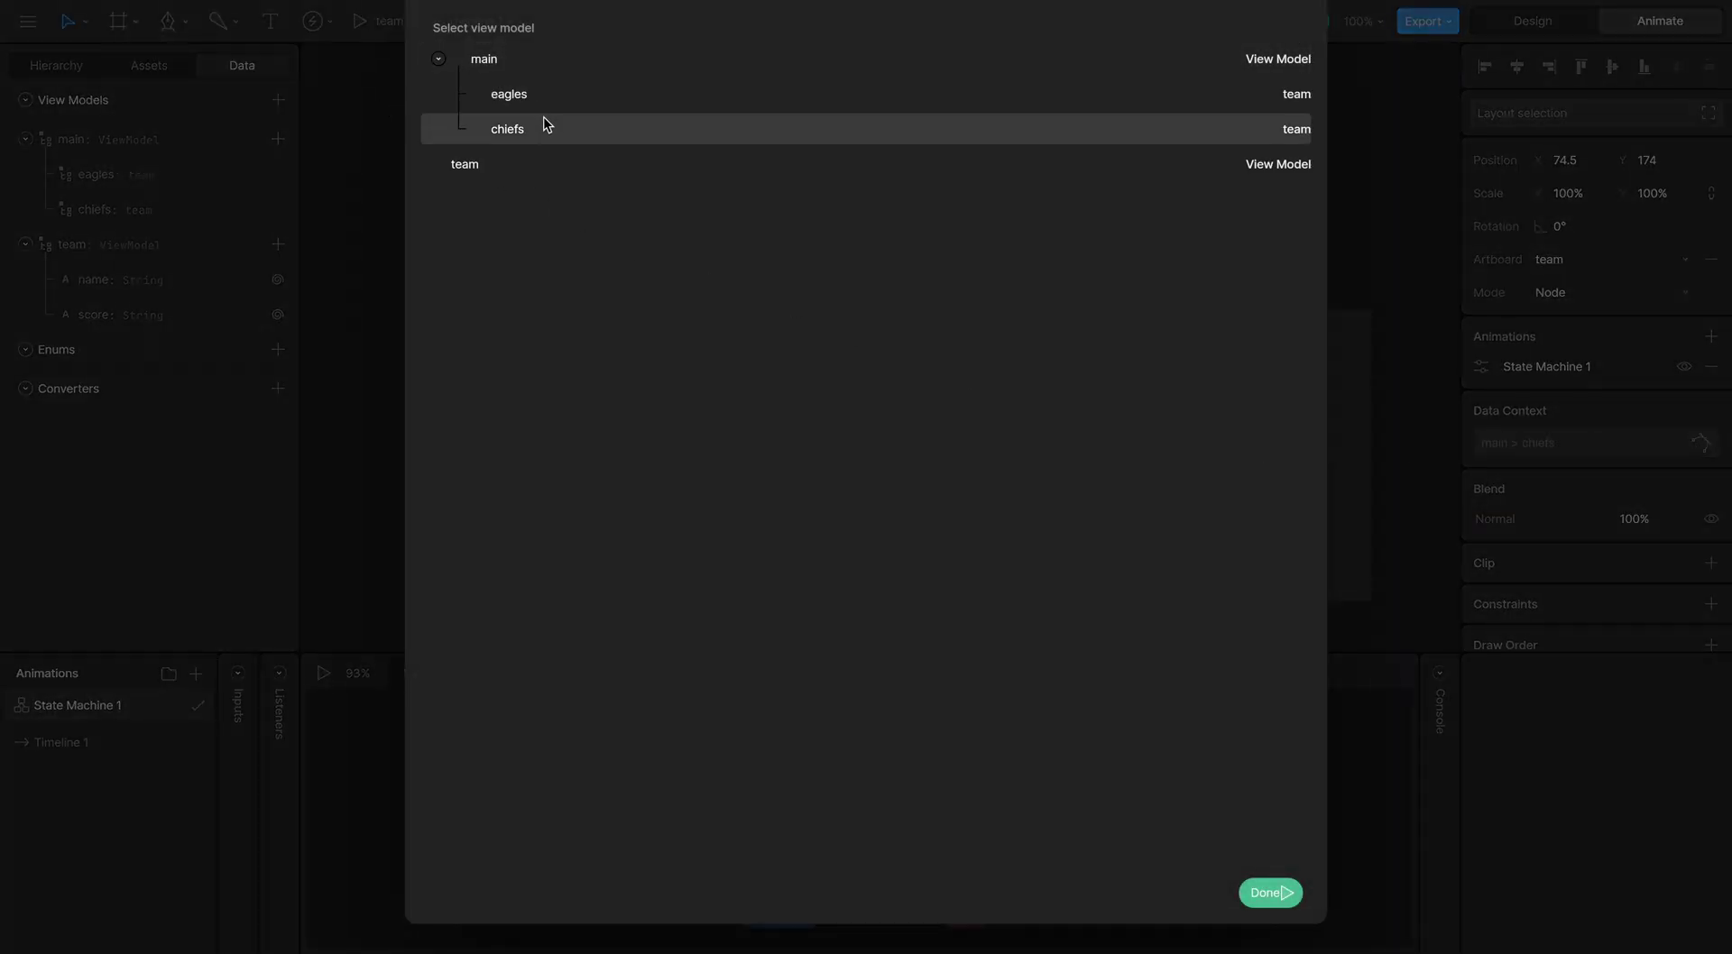
click(1291, 896)
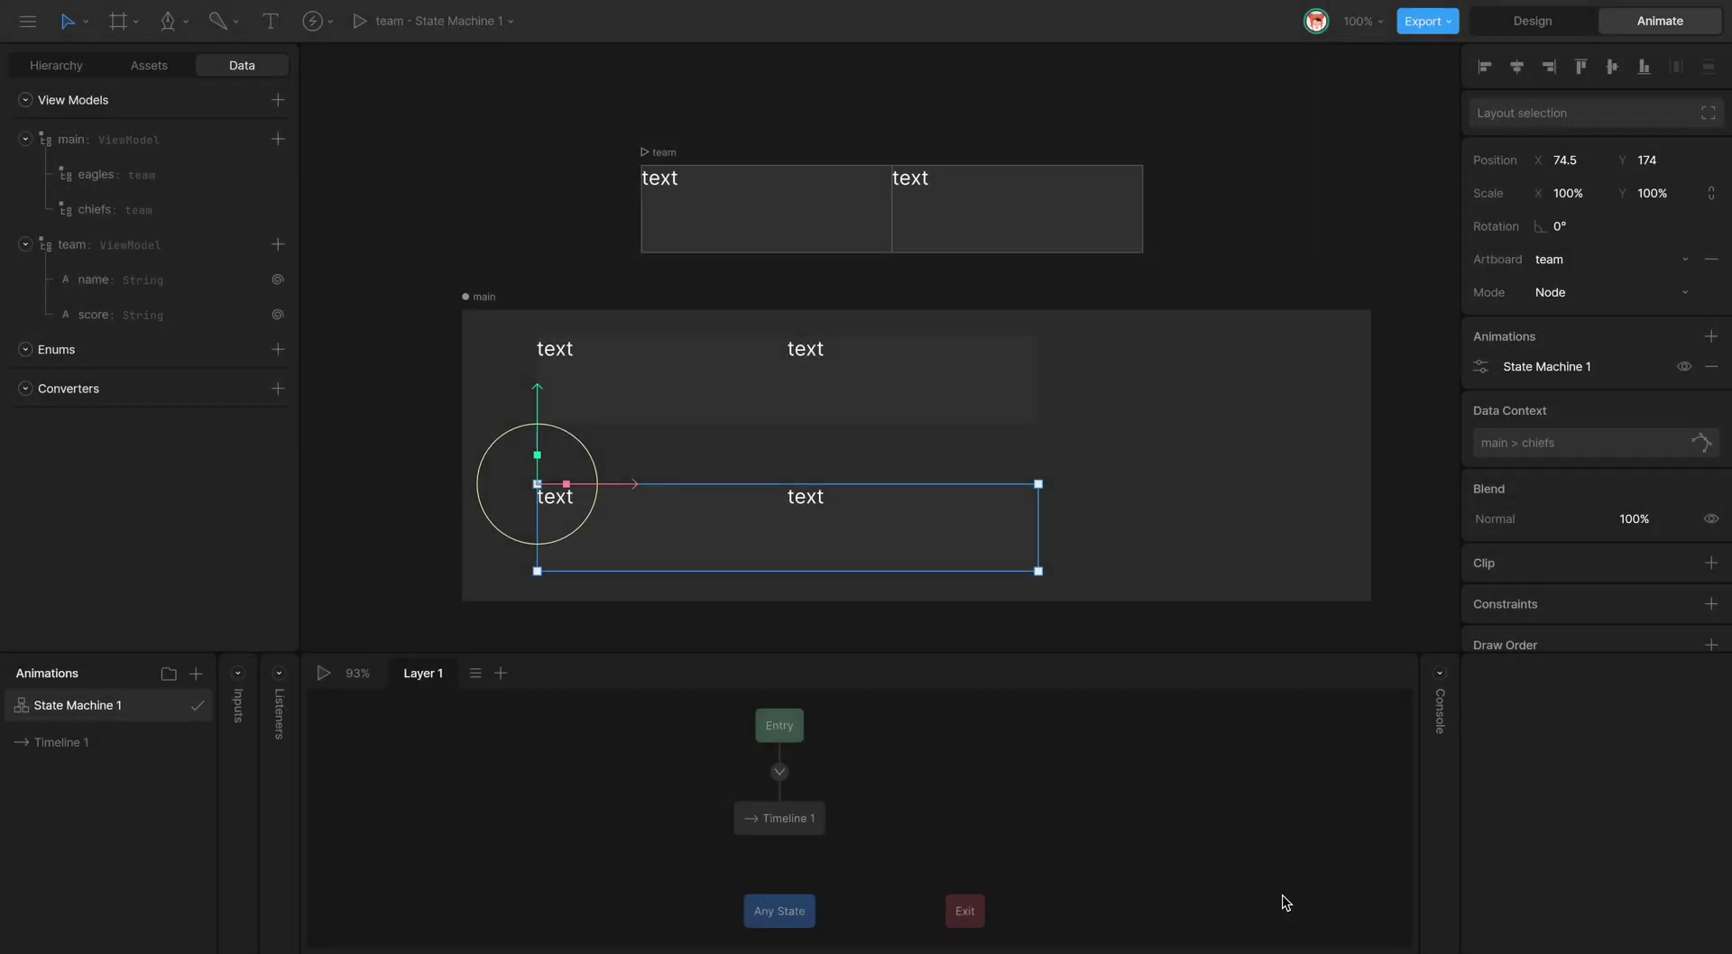
click(479, 297)
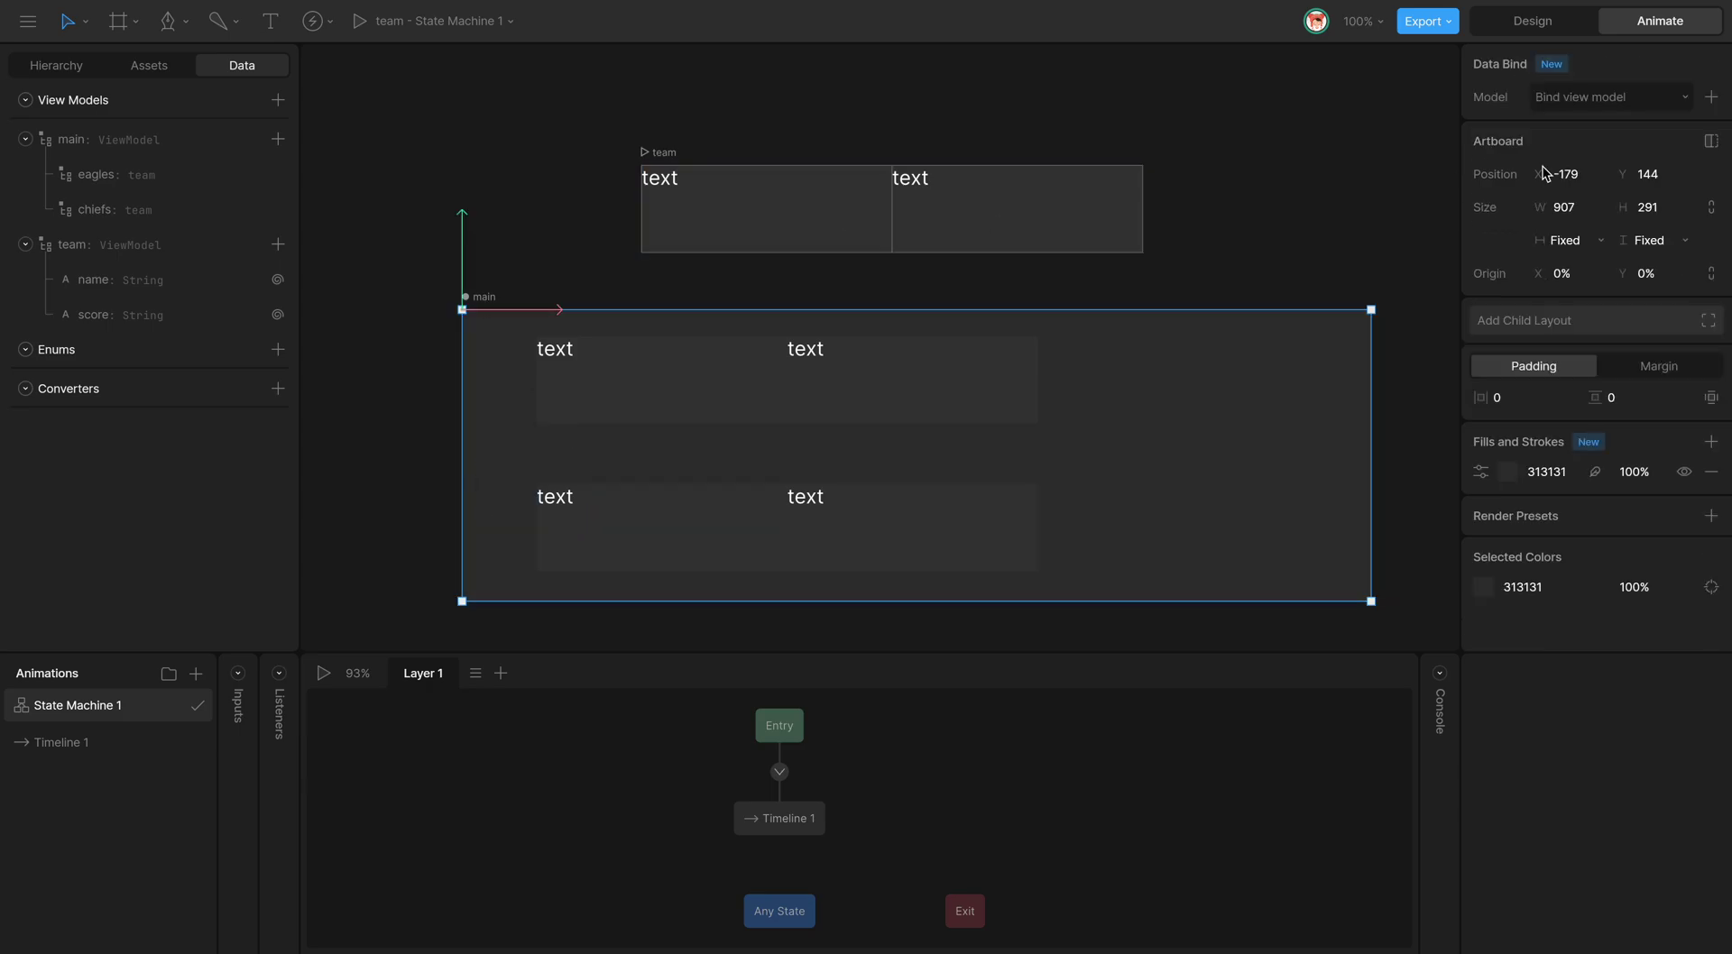
Bind the main artboard to the main view model, check chiefs' values, and play the preview.
click(1619, 95)
click(1607, 142)
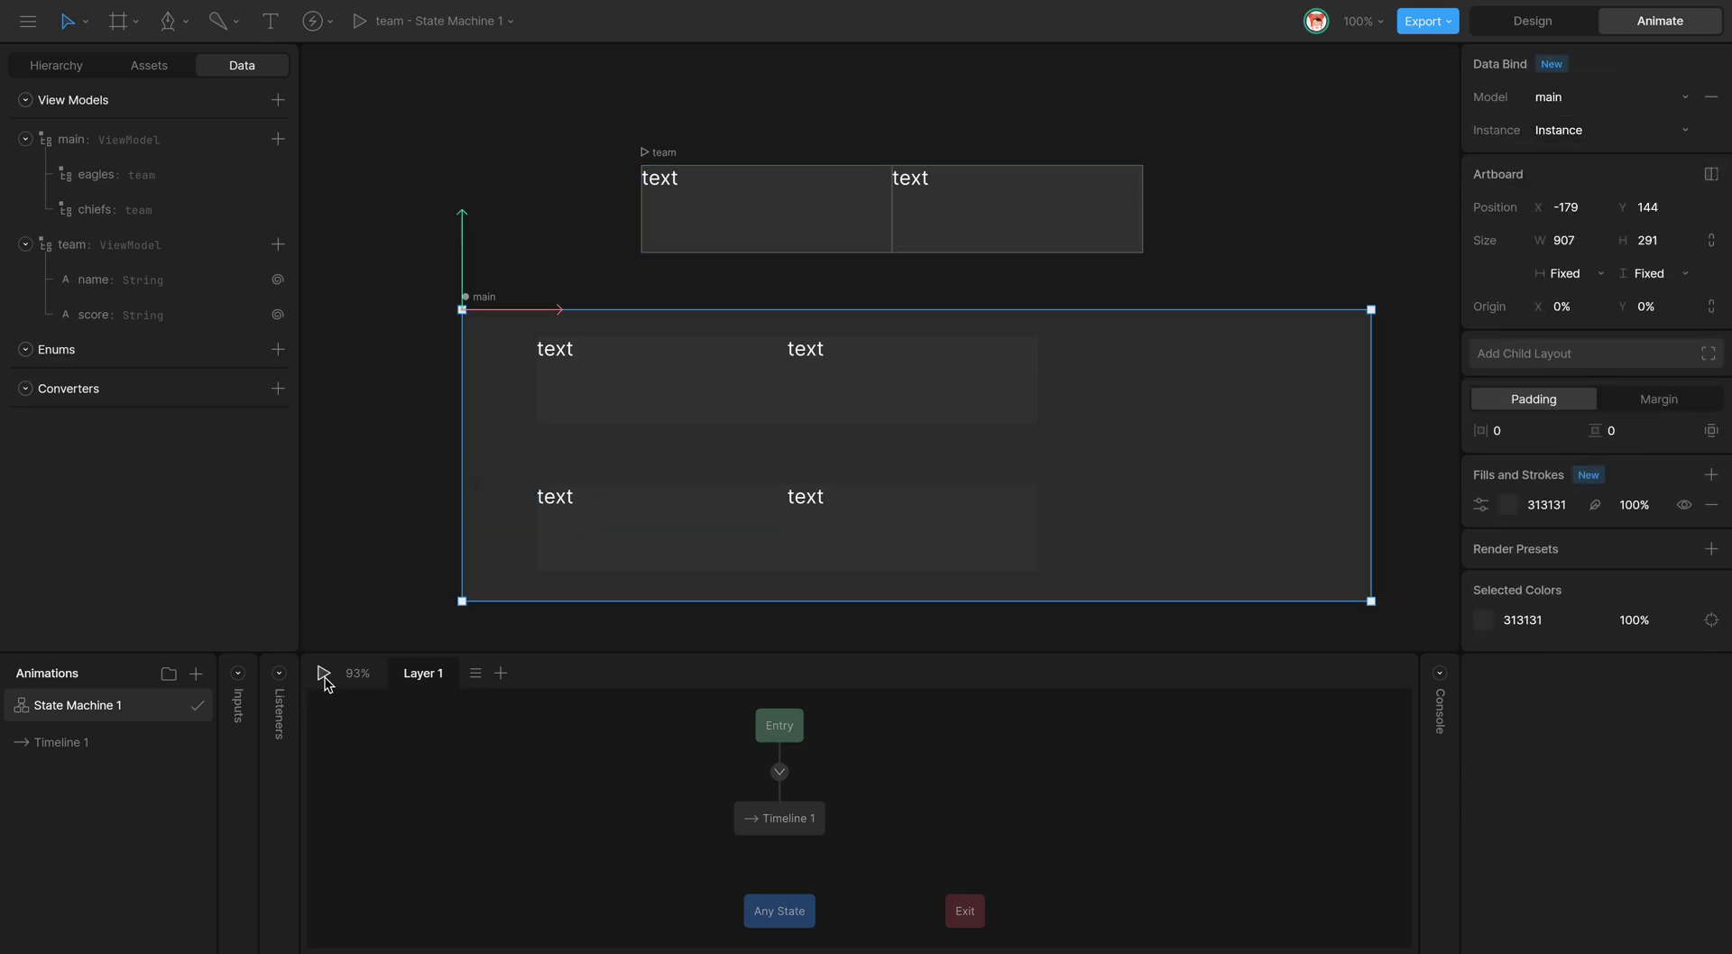
click(114, 212)
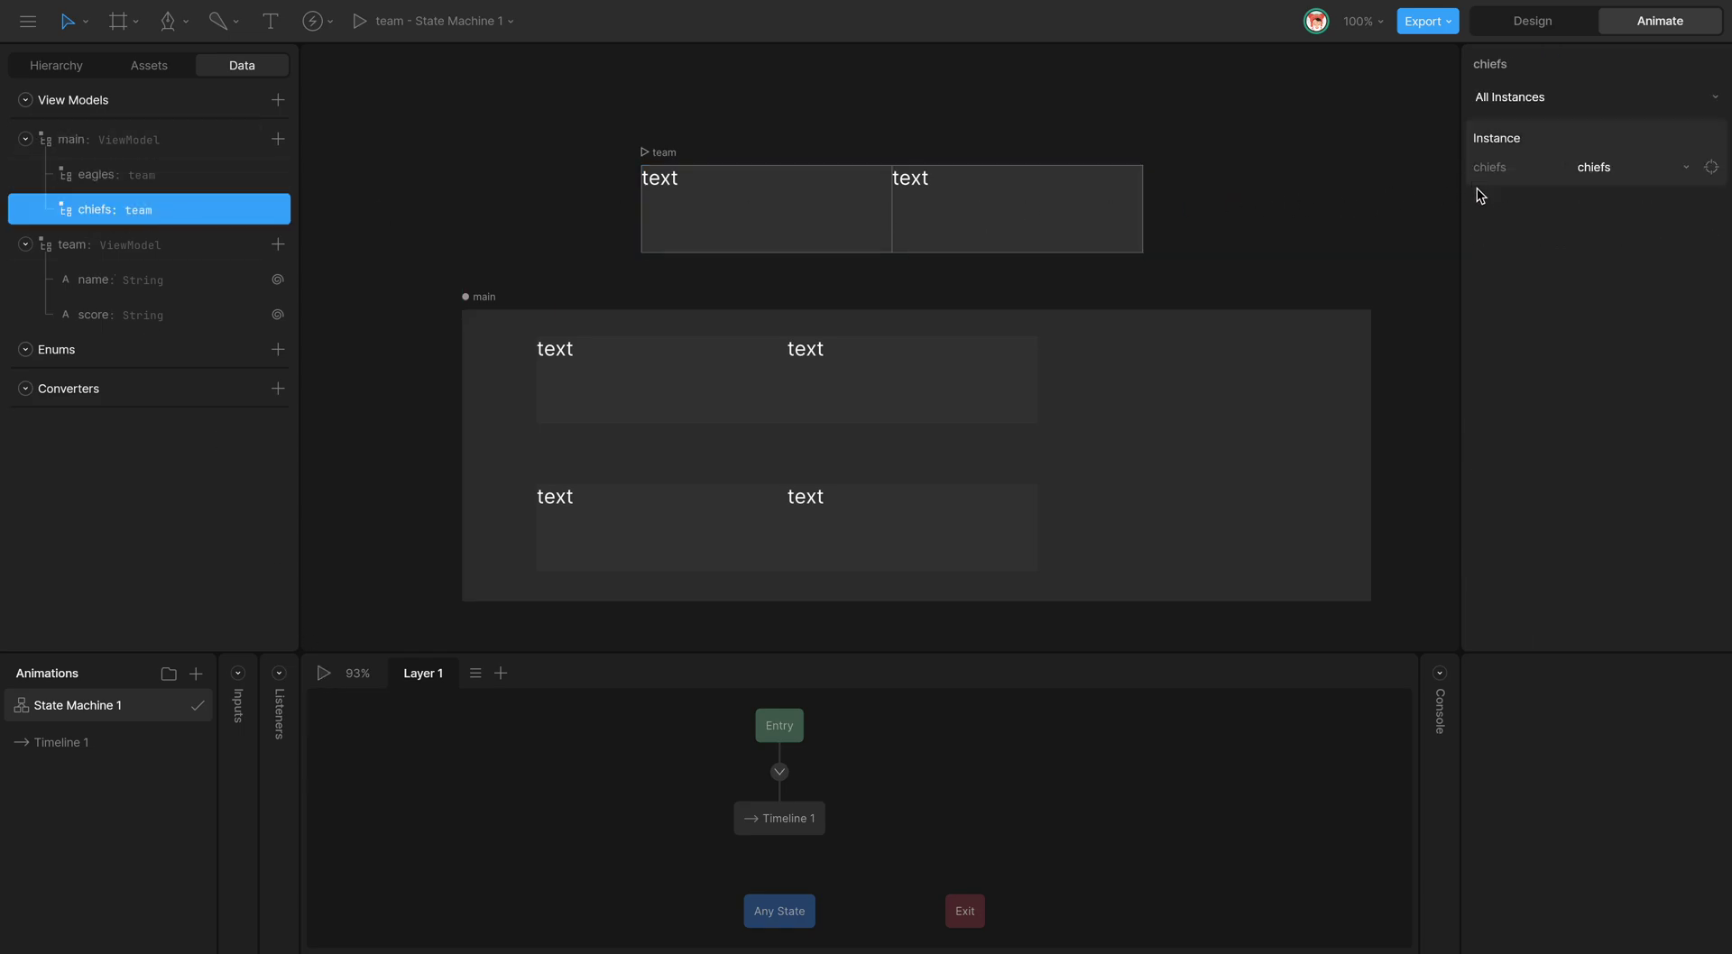
click(117, 245)
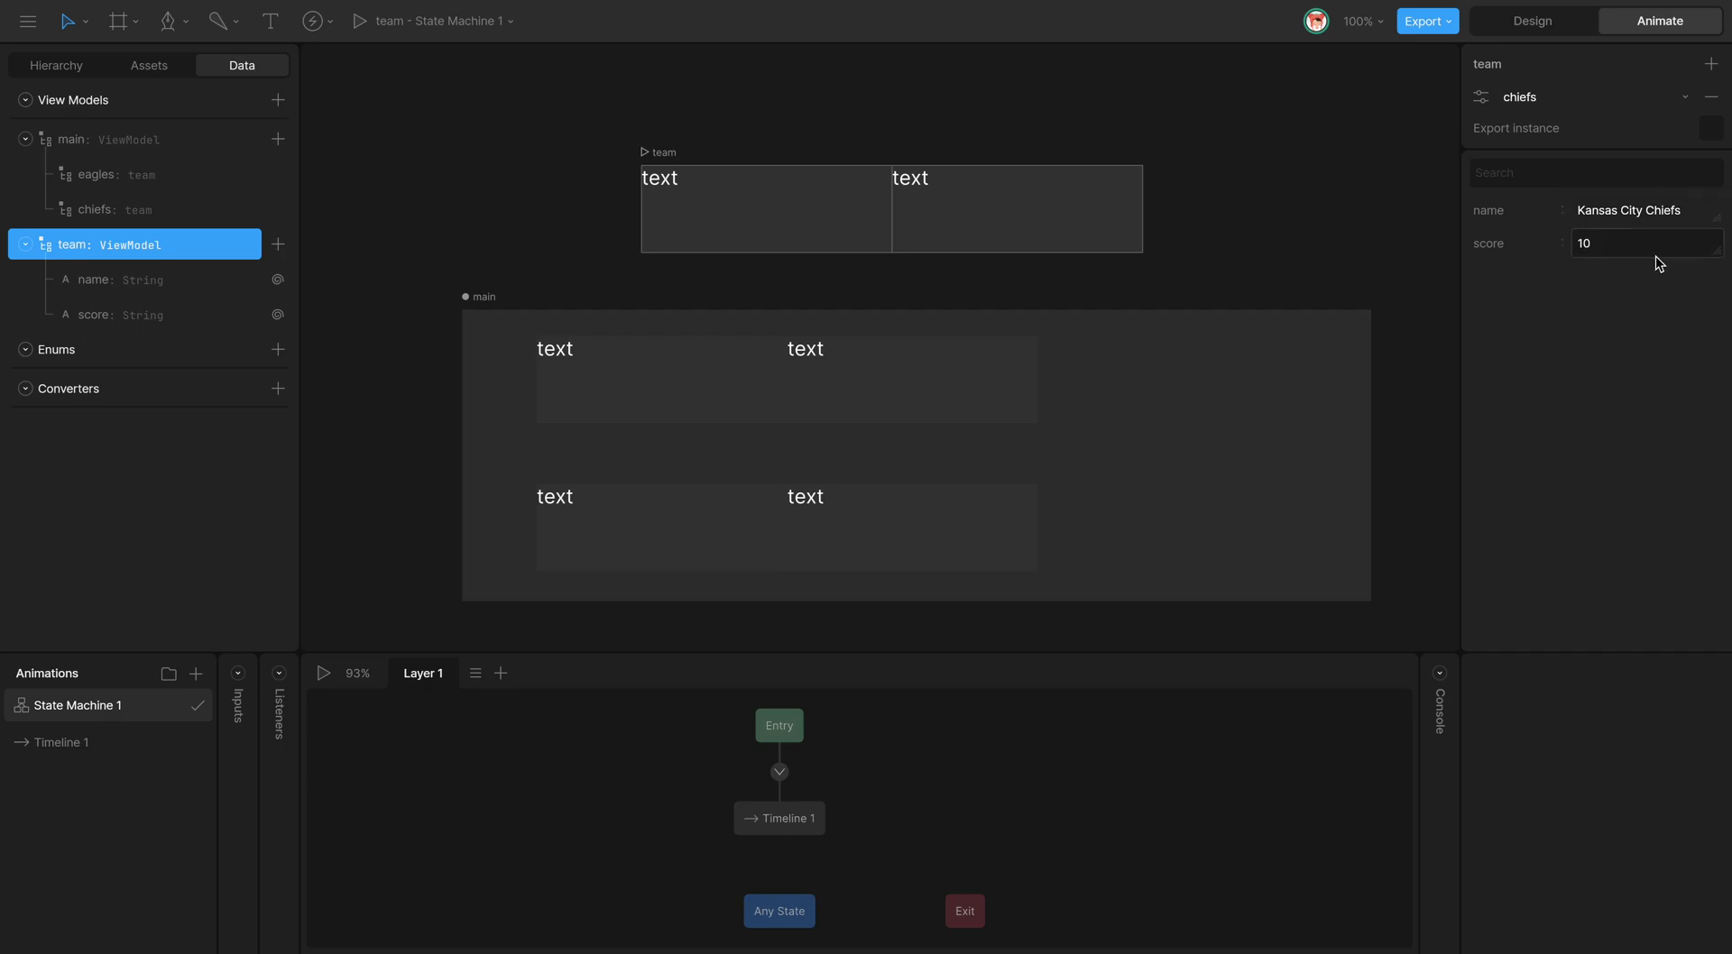
click(465, 299)
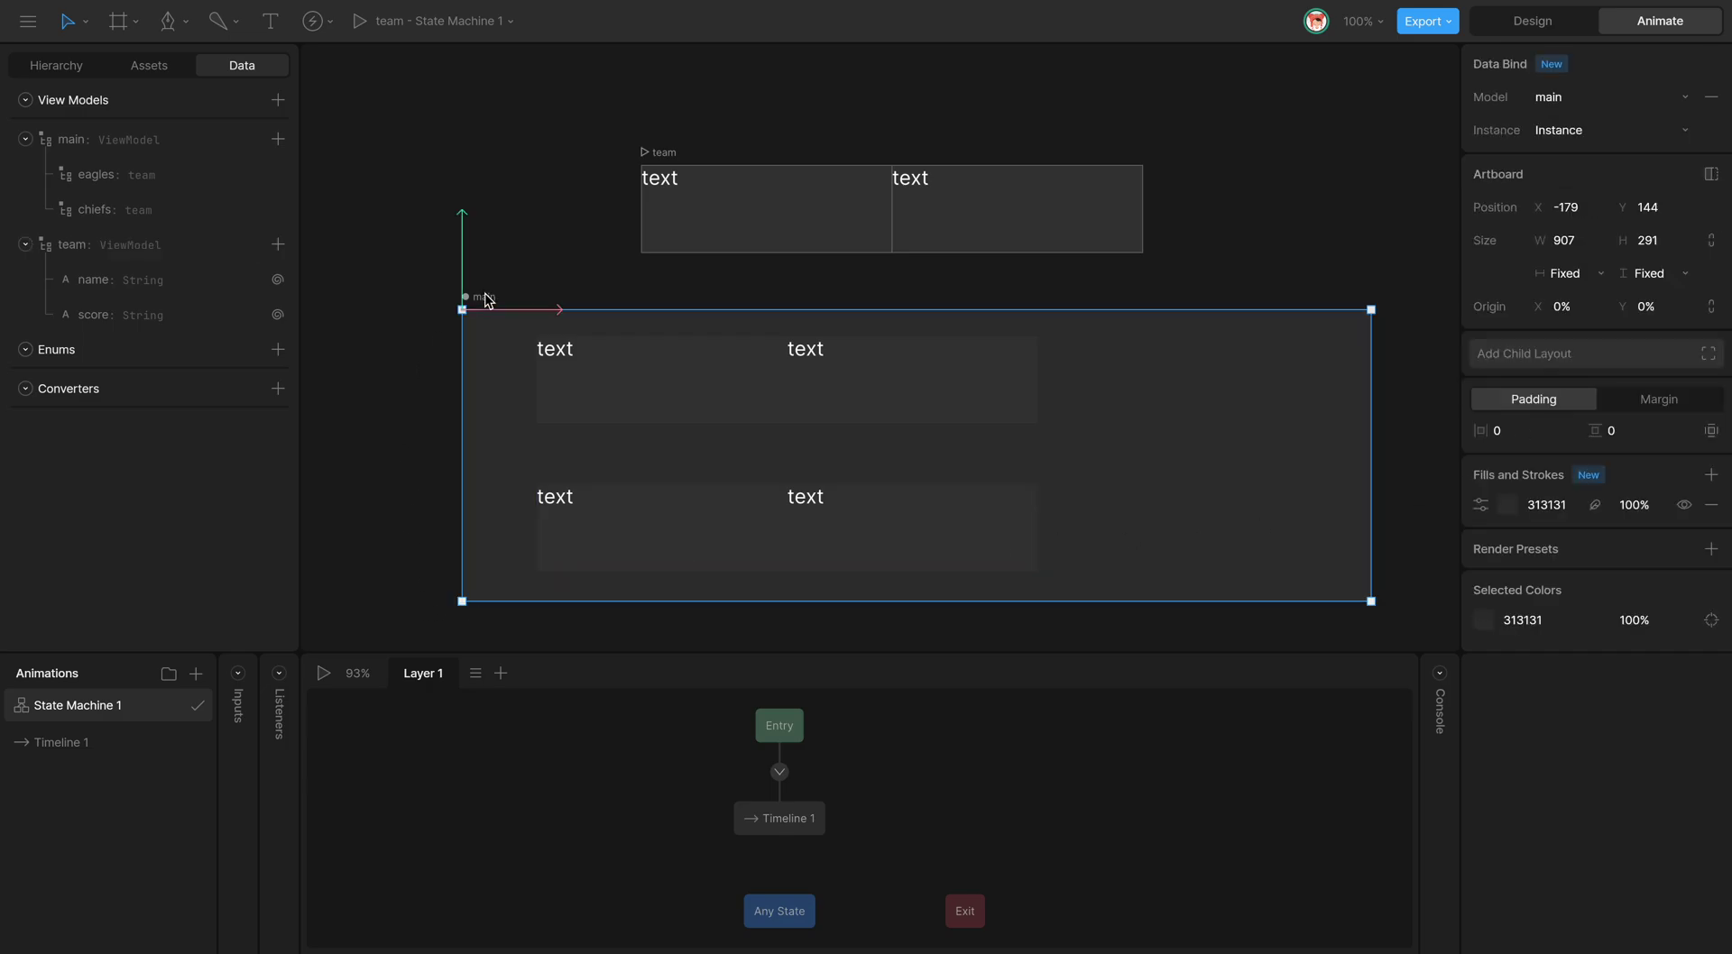
click(323, 673)
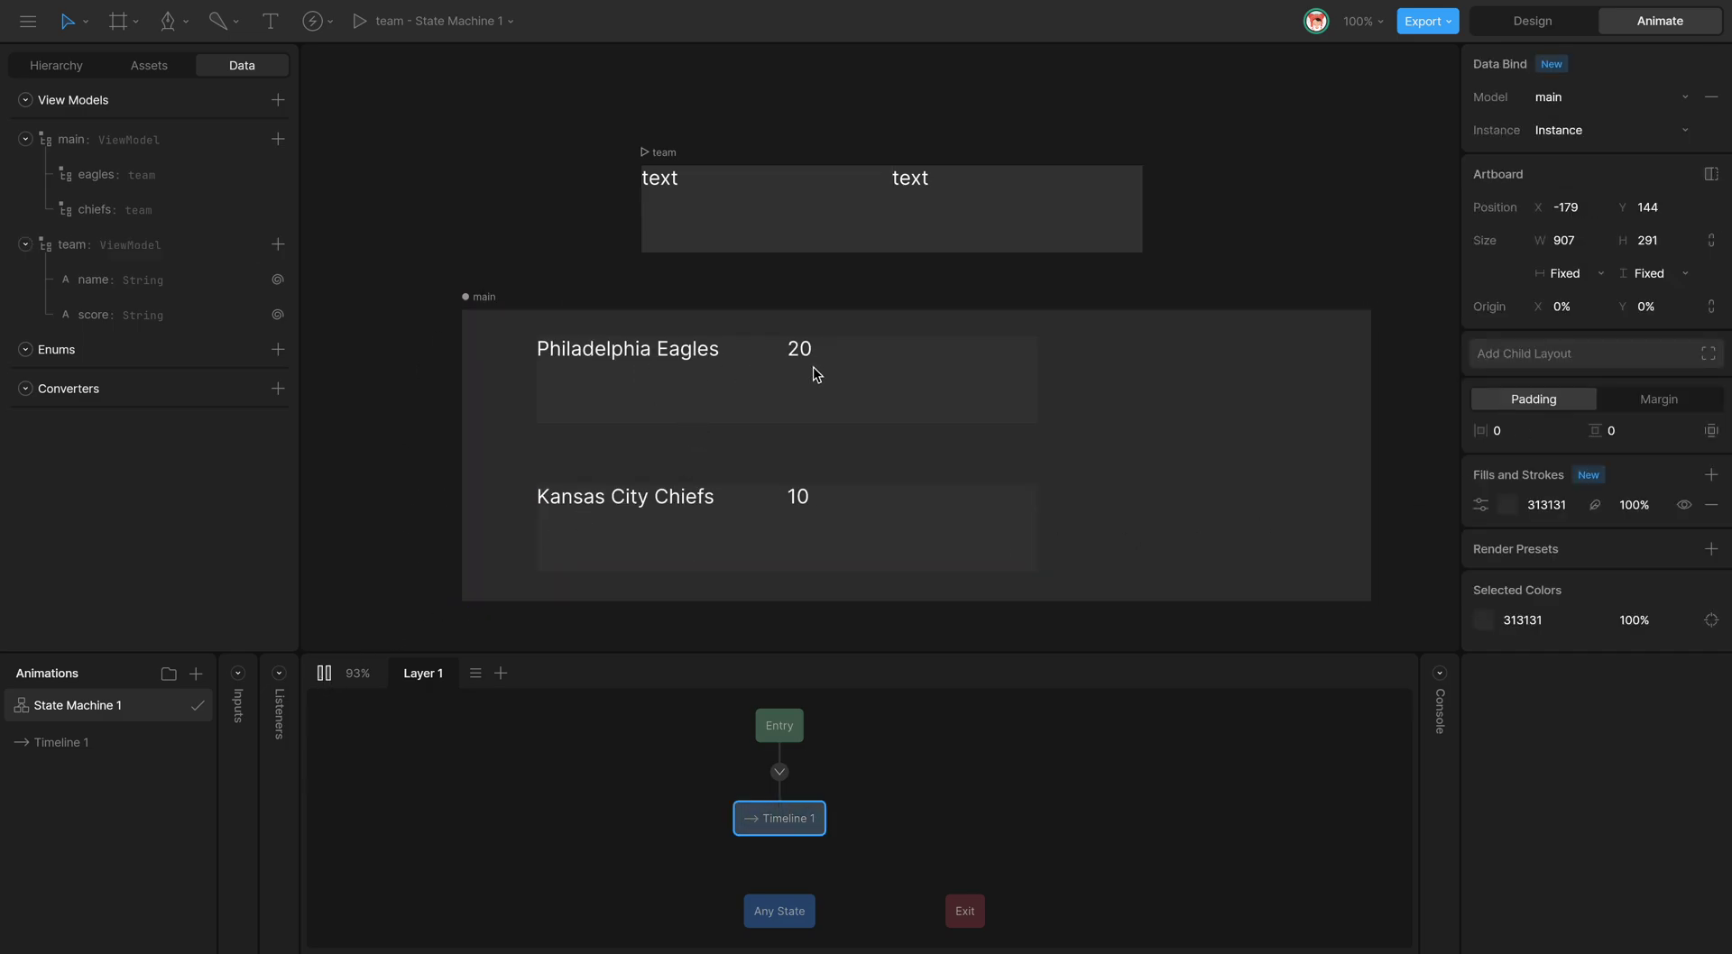